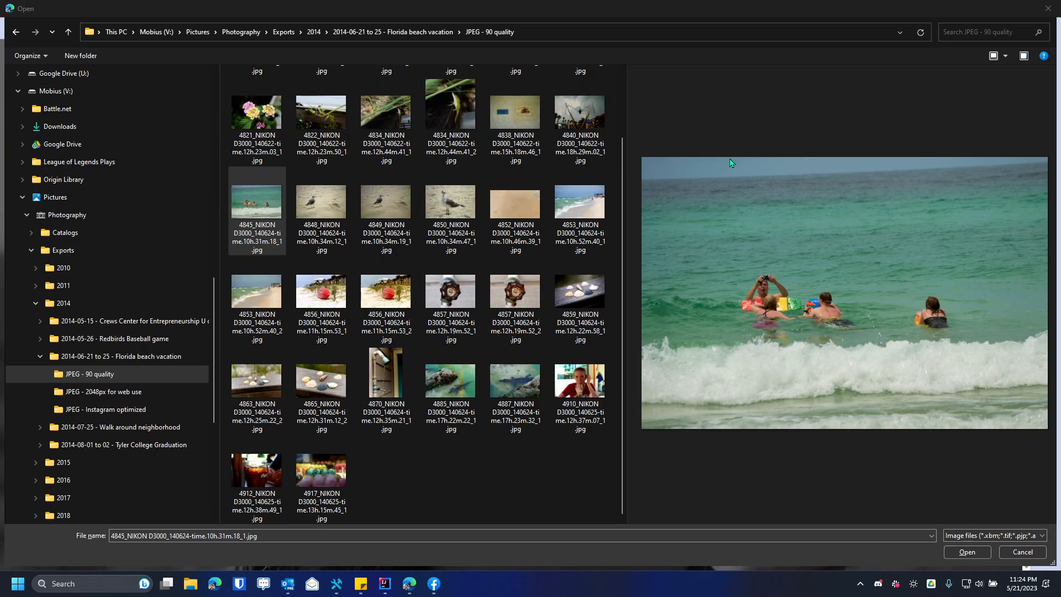
- Cancel the image file selection and launch Capture One 23
{"action": "left_click", "coordinate": [1021, 551]}
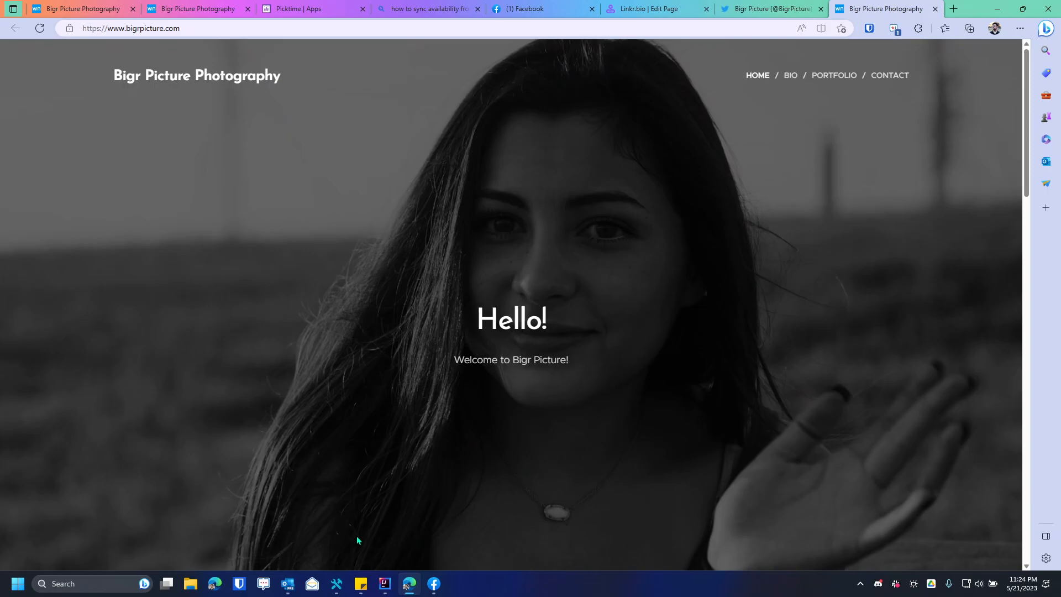
{"action": "key", "text": "super"}
{"action": "type", "text": "capture"}
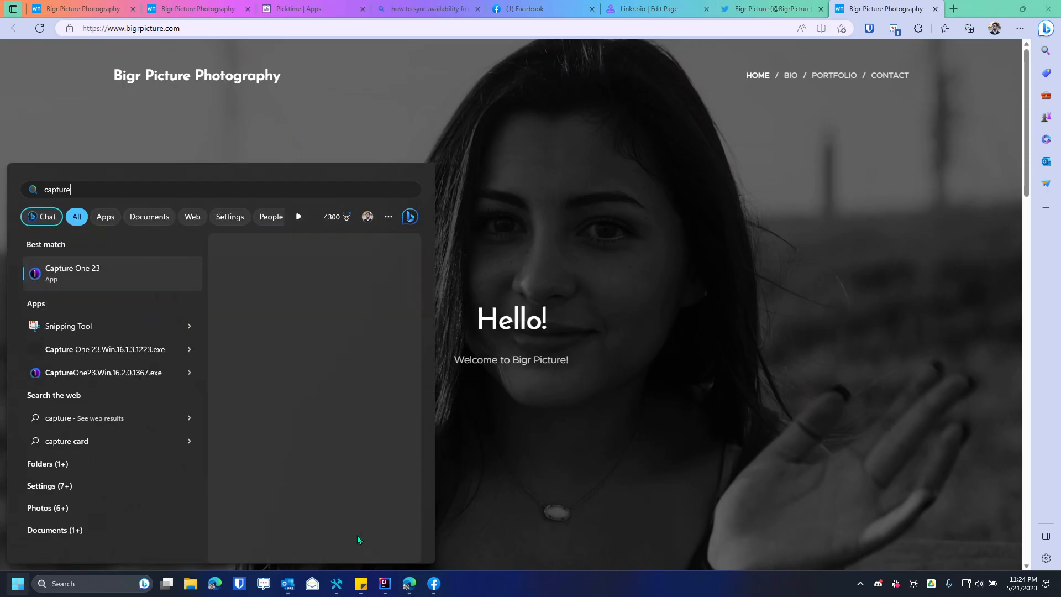
{"action": "key", "text": "Return"}
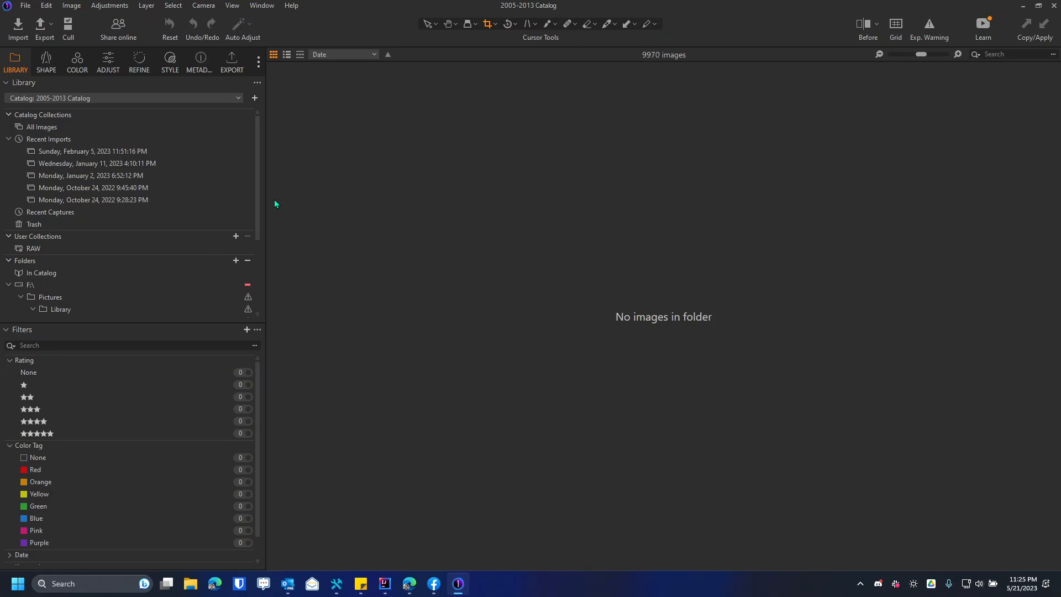
- Show the images of the F:\ drive and expand V:\ through Pictures and Photography down to the Originals subfolders
{"action": "left_click_drag", "start_coordinate": [258, 148], "coordinate": [256, 242]}
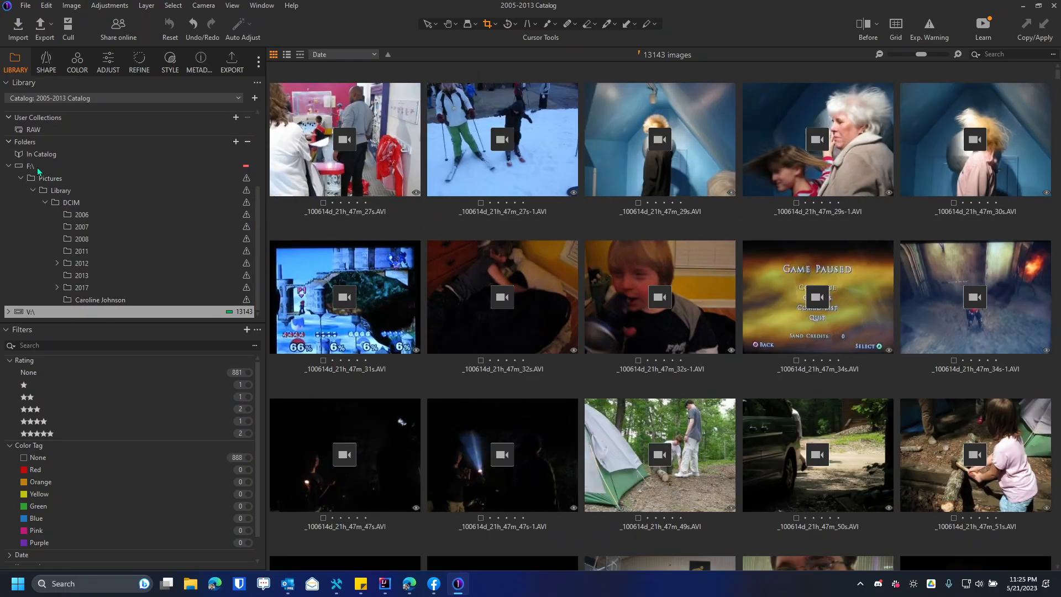
{"action": "left_click", "coordinate": [39, 168]}
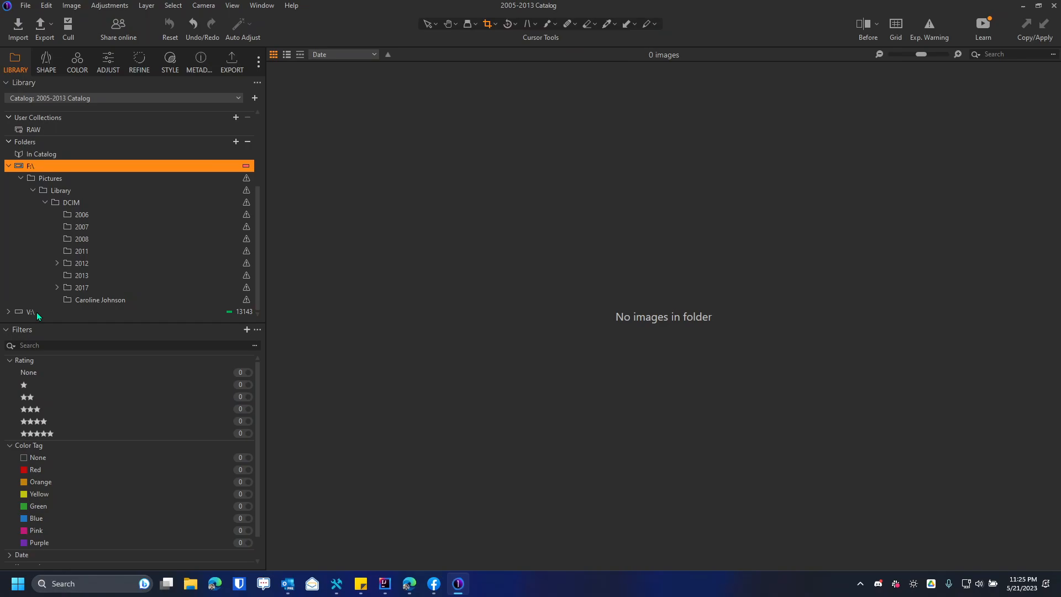
{"action": "left_click", "coordinate": [8, 313]}
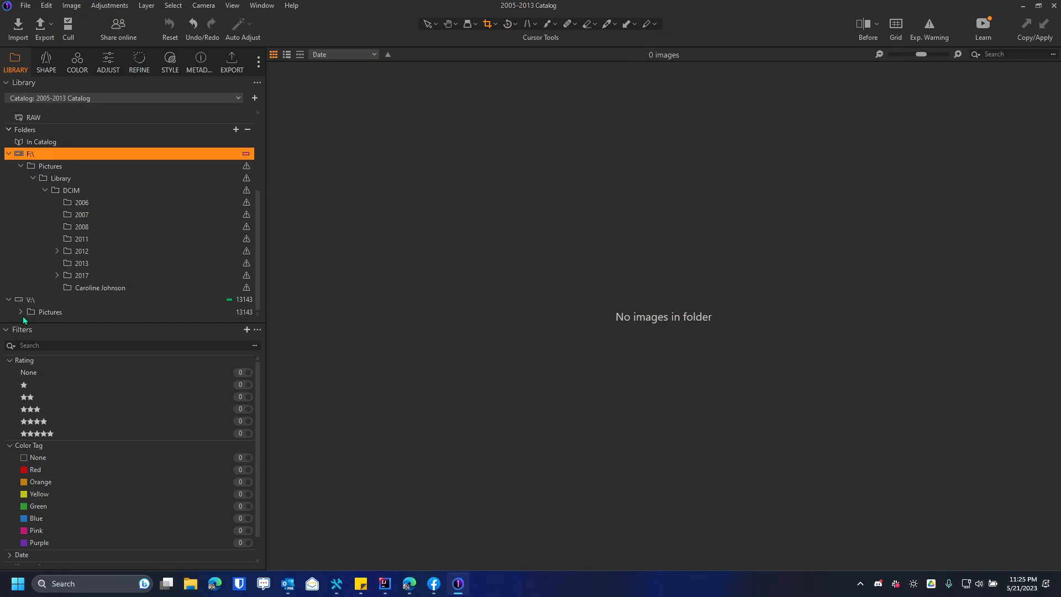
{"action": "left_click", "coordinate": [21, 312]}
{"action": "left_click", "coordinate": [34, 313]}
{"action": "left_click", "coordinate": [45, 313]}
{"action": "scroll", "coordinate": [68, 281], "scroll_direction": "down", "scroll_amount": 4}
{"action": "scroll", "coordinate": [68, 281], "scroll_direction": "up", "scroll_amount": 4}
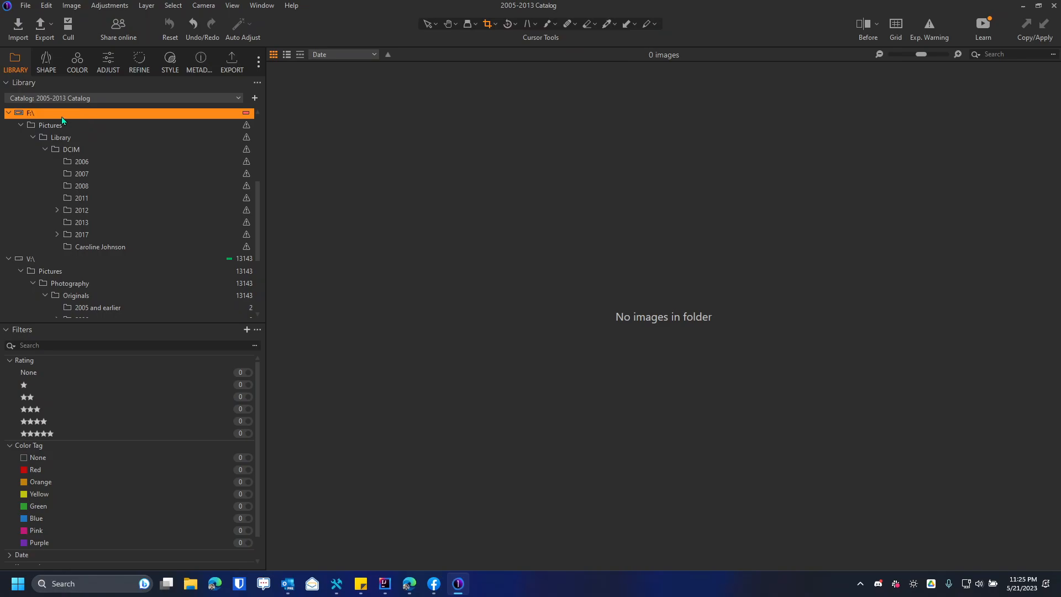
{"action": "scroll", "coordinate": [74, 118], "scroll_direction": "up", "scroll_amount": 3}
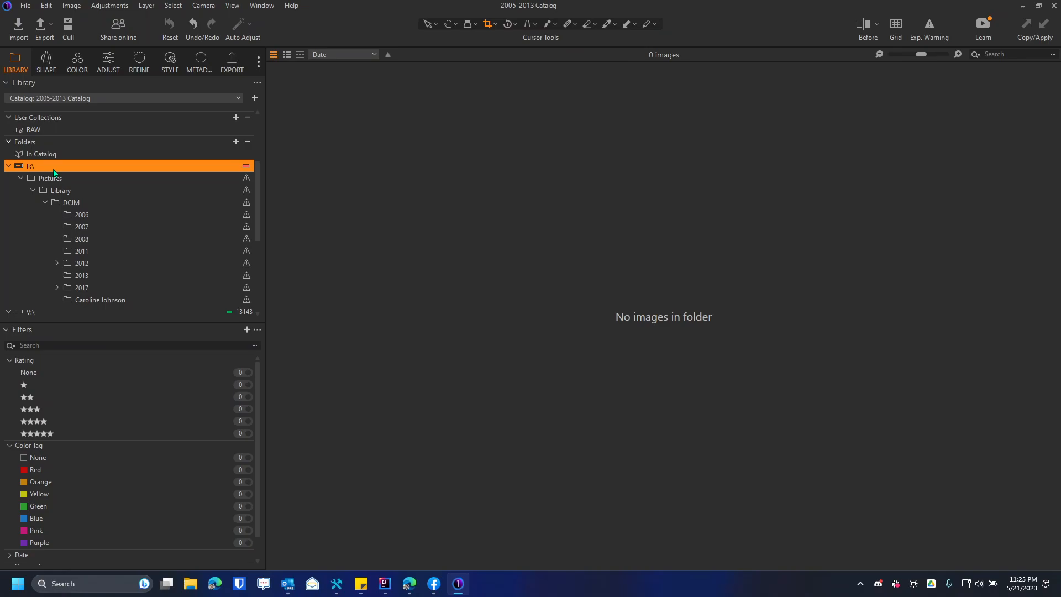
- Open Windows Disk Management, enlarge its window and move it clear of the catalog's folder list
{"action": "key", "text": "super"}
{"action": "type", "text": "diskmg"}
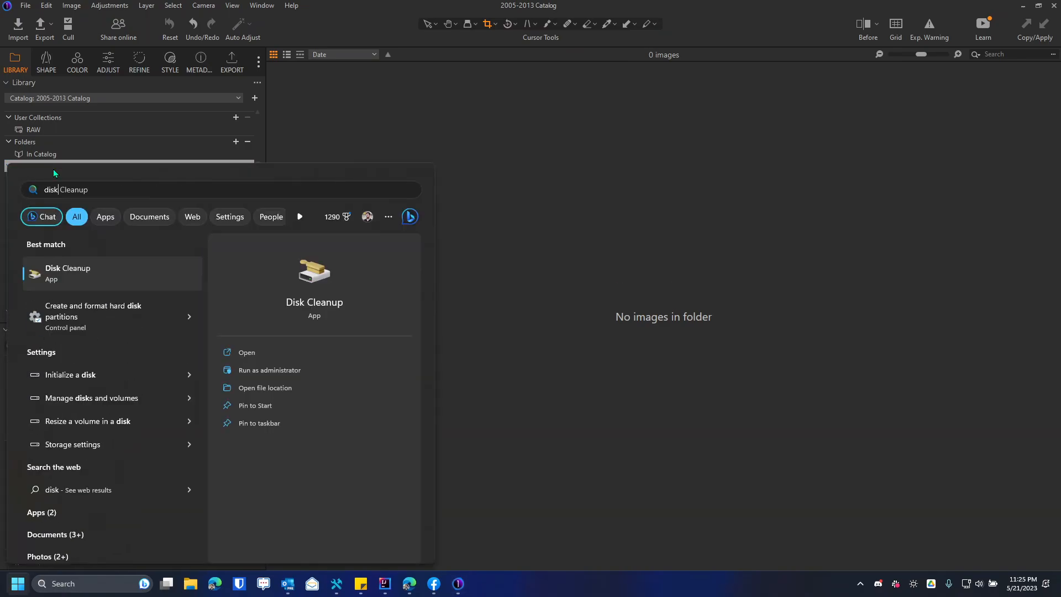
{"action": "left_click_drag", "start_coordinate": [239, 64], "coordinate": [504, 108]}
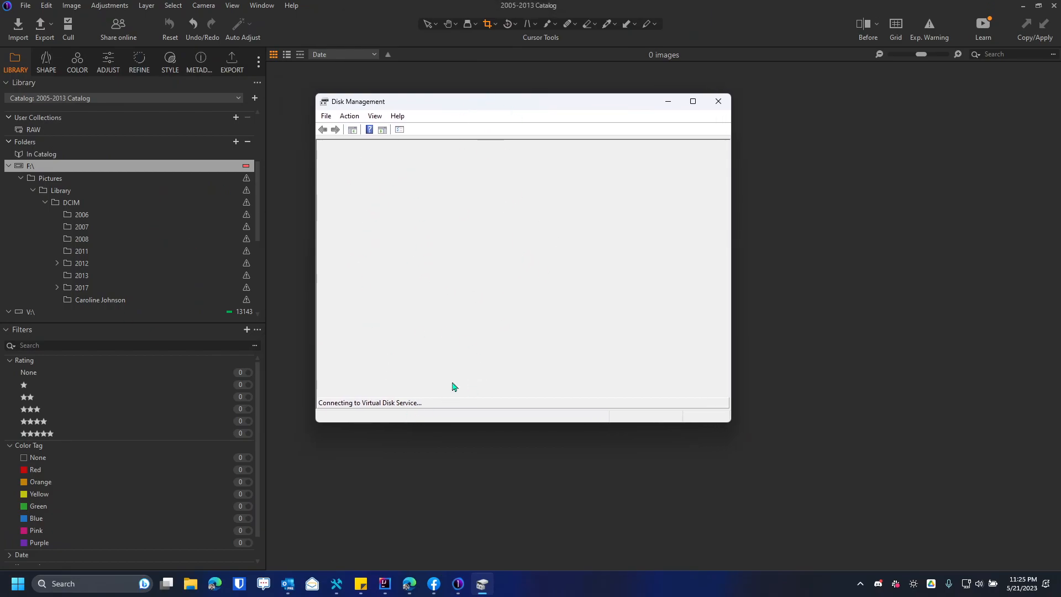
{"action": "left_click_drag", "start_coordinate": [459, 422], "coordinate": [464, 530]}
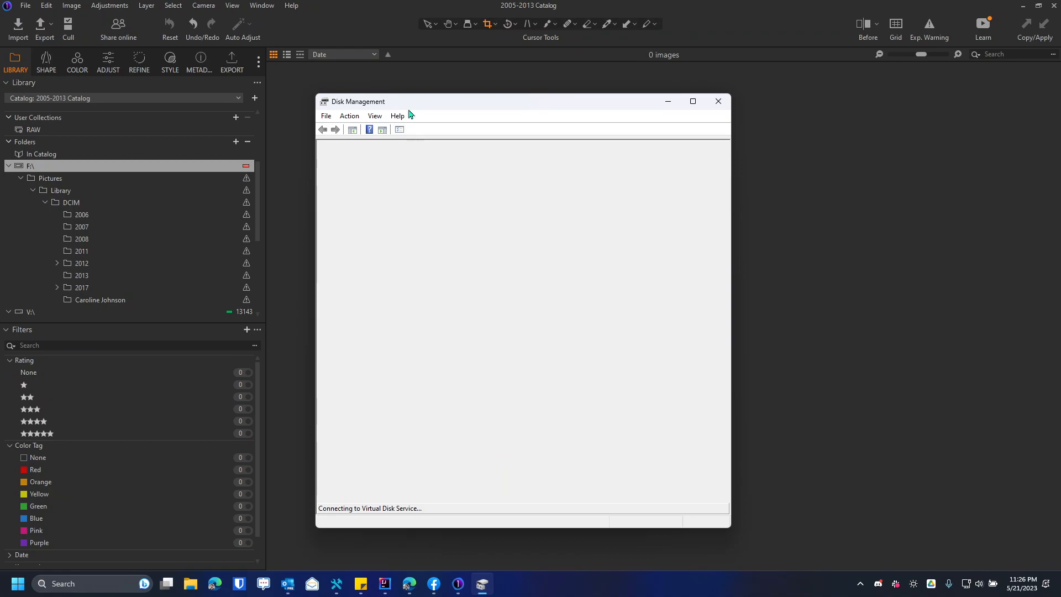
{"action": "left_click_drag", "start_coordinate": [439, 104], "coordinate": [631, 83]}
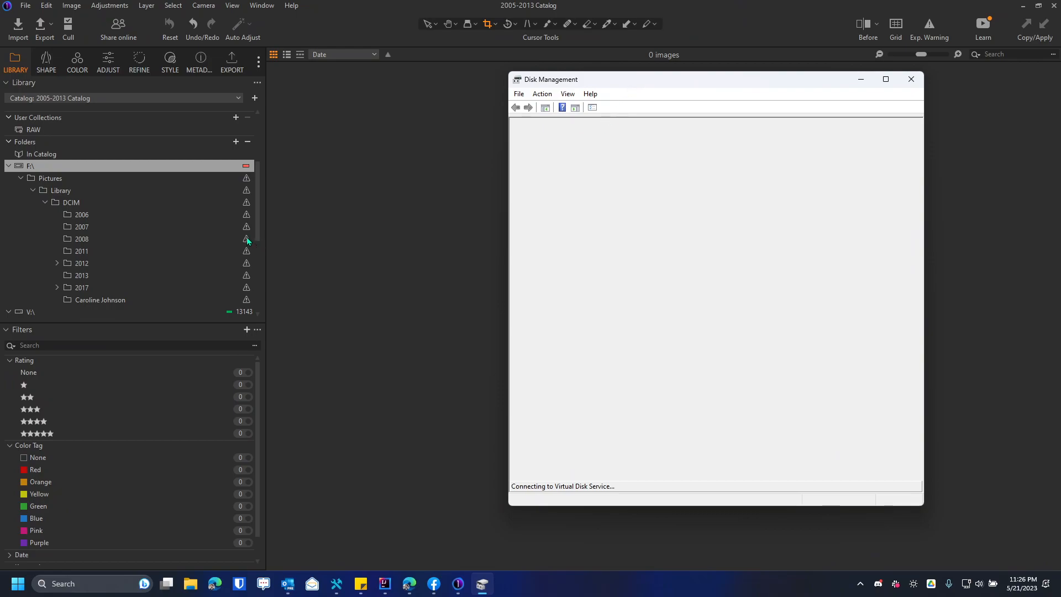
- Return to the Capture One catalog and compare the folder trees under F:\ and V:\
{"action": "scroll", "coordinate": [91, 248], "scroll_direction": "down", "scroll_amount": 4}
{"action": "scroll", "coordinate": [95, 260], "scroll_direction": "up", "scroll_amount": 3}
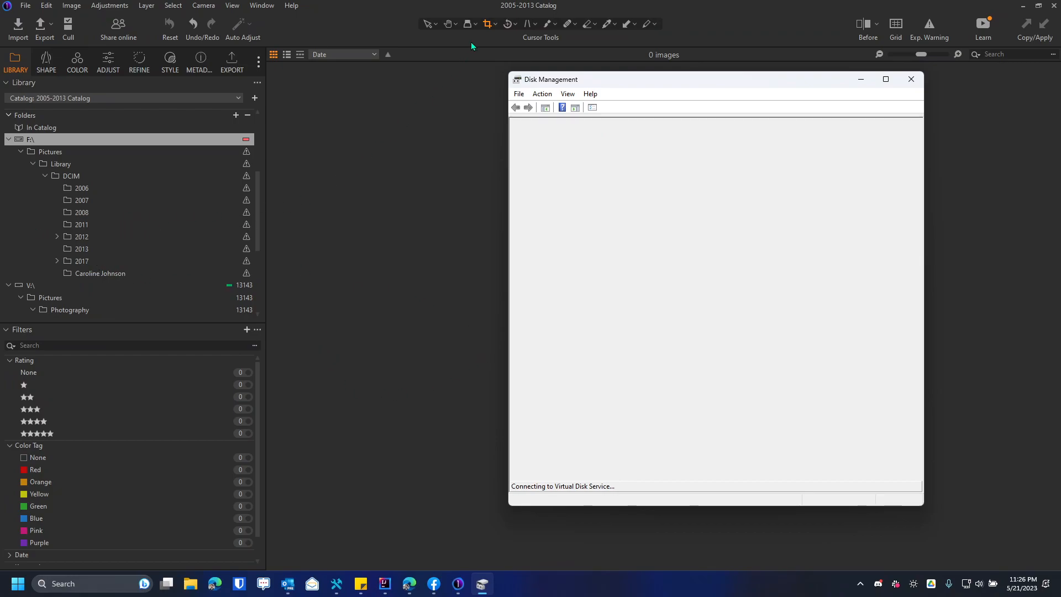
{"action": "left_click", "coordinate": [490, 62]}
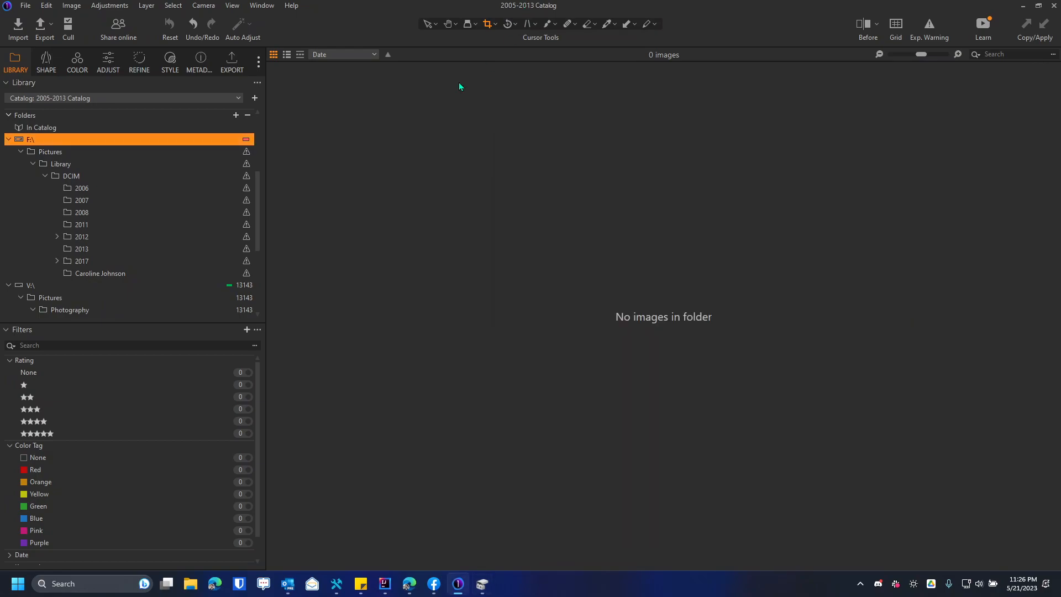
{"action": "scroll", "coordinate": [69, 280], "scroll_direction": "up", "scroll_amount": 2}
{"action": "scroll", "coordinate": [82, 281], "scroll_direction": "down", "scroll_amount": 8}
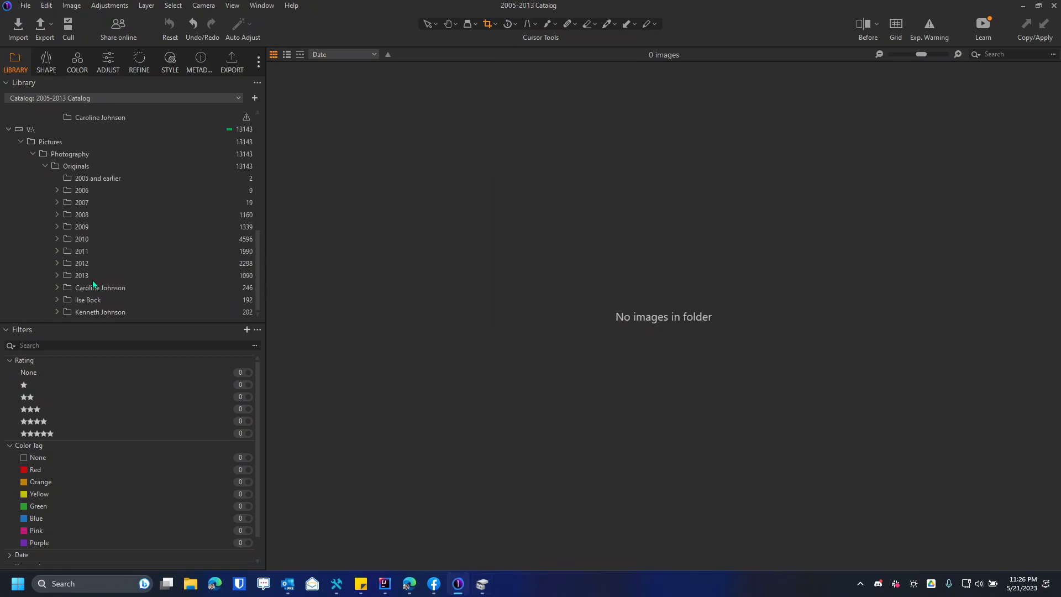
{"action": "scroll", "coordinate": [89, 238], "scroll_direction": "up", "scroll_amount": 4}
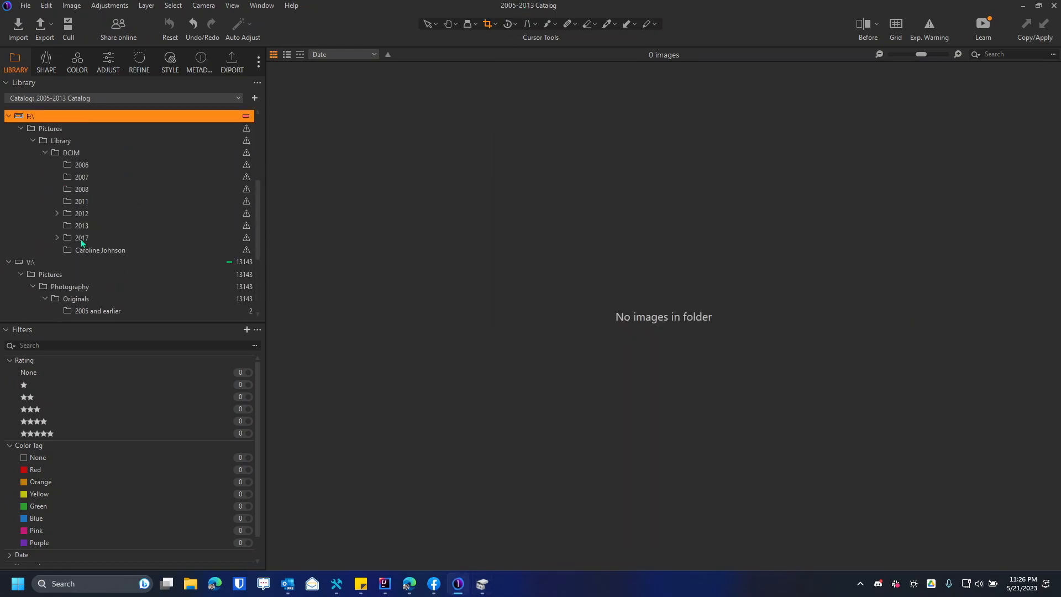
{"action": "scroll", "coordinate": [96, 224], "scroll_direction": "up", "scroll_amount": 1}
{"action": "scroll", "coordinate": [96, 225], "scroll_direction": "down", "scroll_amount": 5}
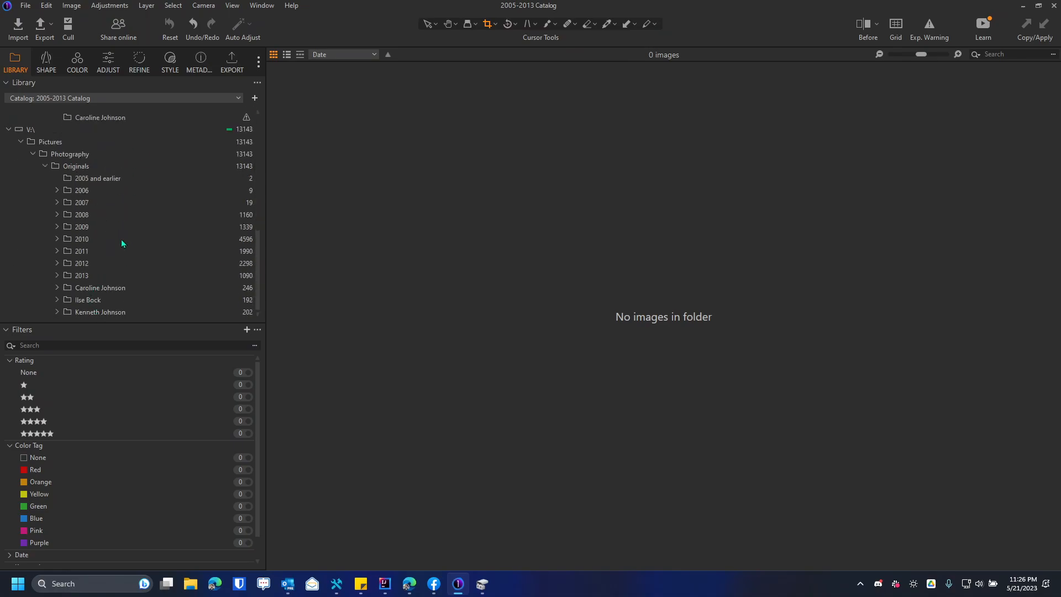
{"action": "scroll", "coordinate": [122, 232], "scroll_direction": "up", "scroll_amount": 5}
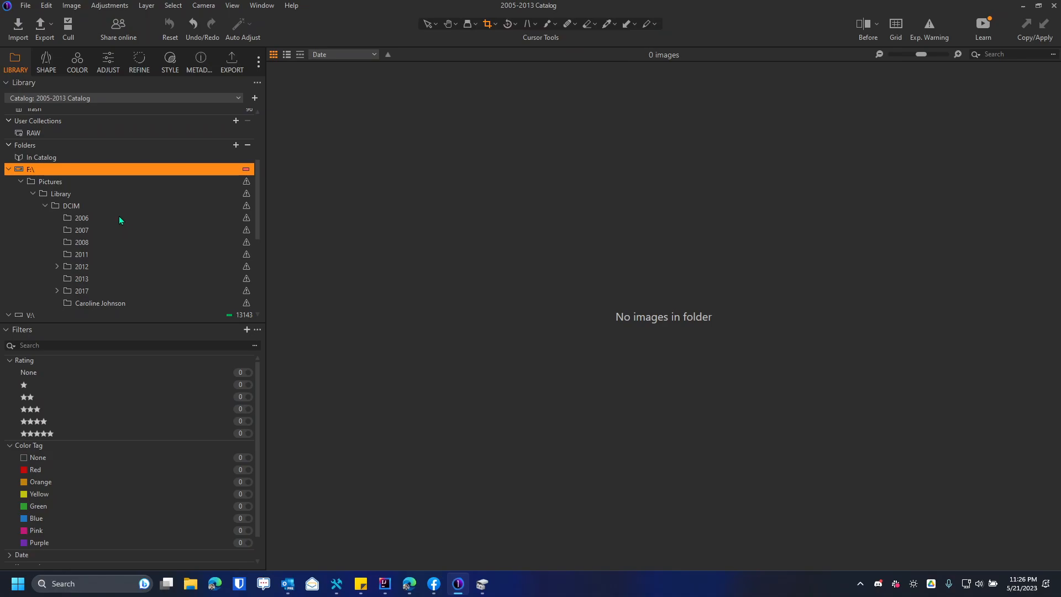
{"action": "scroll", "coordinate": [124, 214], "scroll_direction": "up", "scroll_amount": 2}
{"action": "scroll", "coordinate": [117, 246], "scroll_direction": "down", "scroll_amount": 3}
{"action": "scroll", "coordinate": [83, 290], "scroll_direction": "up", "scroll_amount": 1}
{"action": "scroll", "coordinate": [102, 285], "scroll_direction": "down", "scroll_amount": 1}
- Check the images of the 2006 folder on F:\, the V:\ drive and the 2007 folder on F:\
{"action": "left_click", "coordinate": [83, 191]}
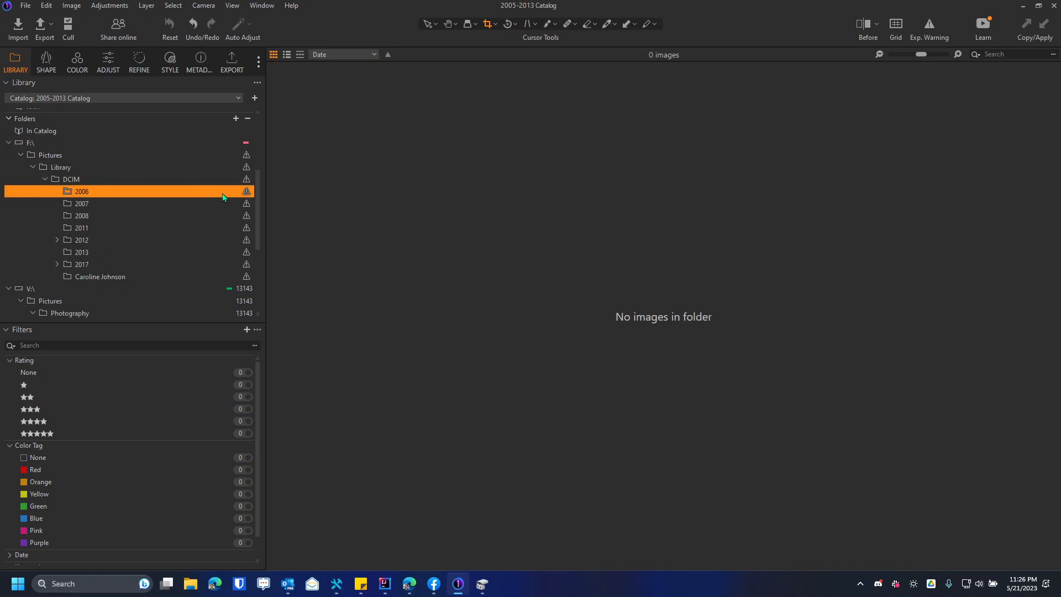
{"action": "left_click", "coordinate": [243, 291]}
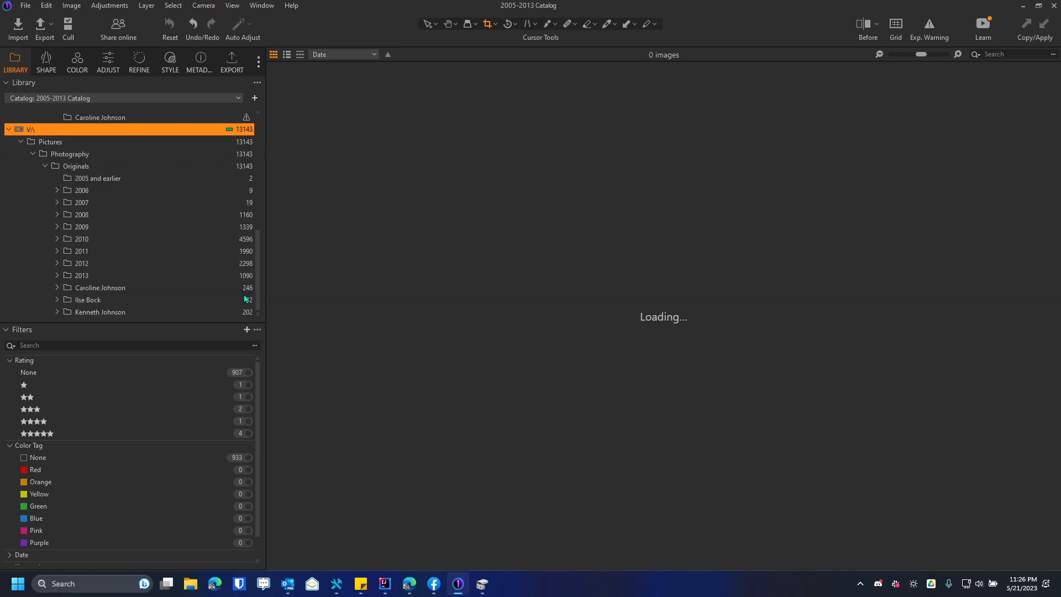
{"action": "scroll", "coordinate": [164, 242], "scroll_direction": "up", "scroll_amount": 3}
{"action": "scroll", "coordinate": [160, 255], "scroll_direction": "up", "scroll_amount": 4}
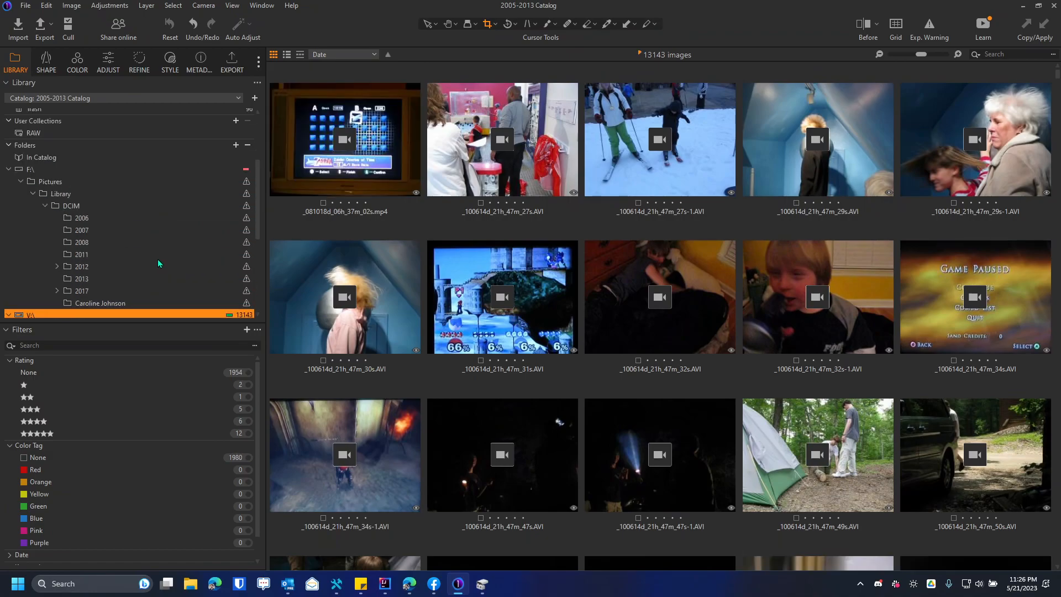
{"action": "left_click", "coordinate": [100, 228]}
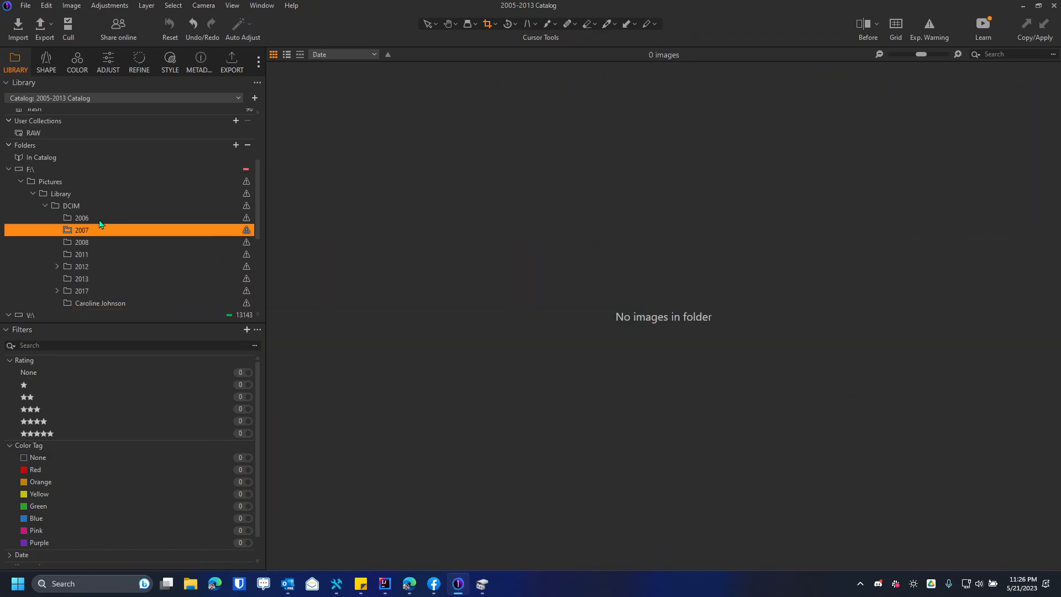
- Check the images of the 2008, 2011, 2013, 2017 and person-named folders under DCIM on F:\
{"action": "scroll", "coordinate": [159, 296], "scroll_direction": "down", "scroll_amount": 5}
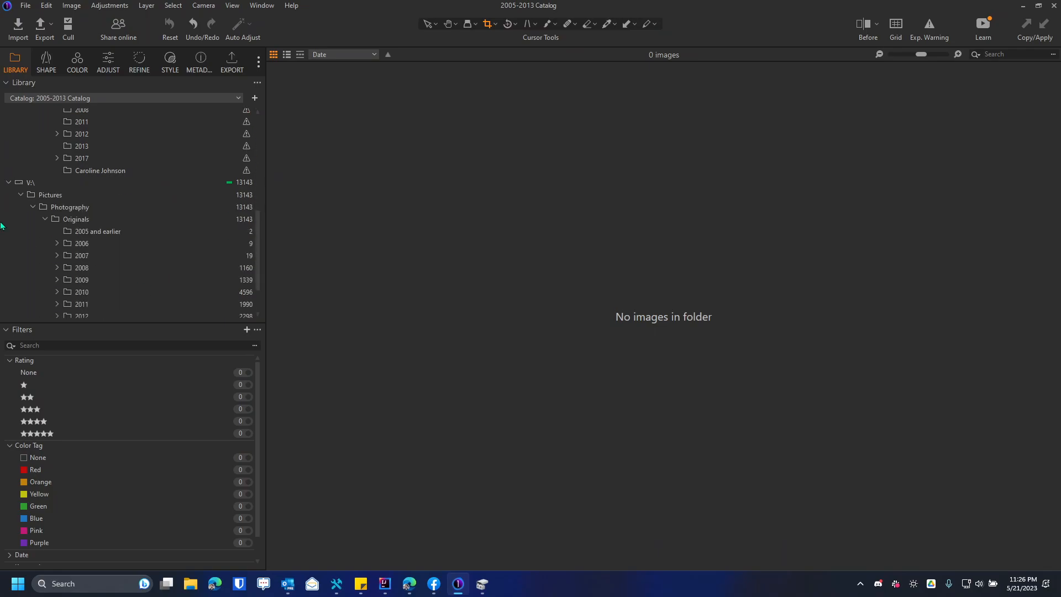
{"action": "scroll", "coordinate": [127, 277], "scroll_direction": "up", "scroll_amount": 2}
{"action": "left_click", "coordinate": [90, 164]}
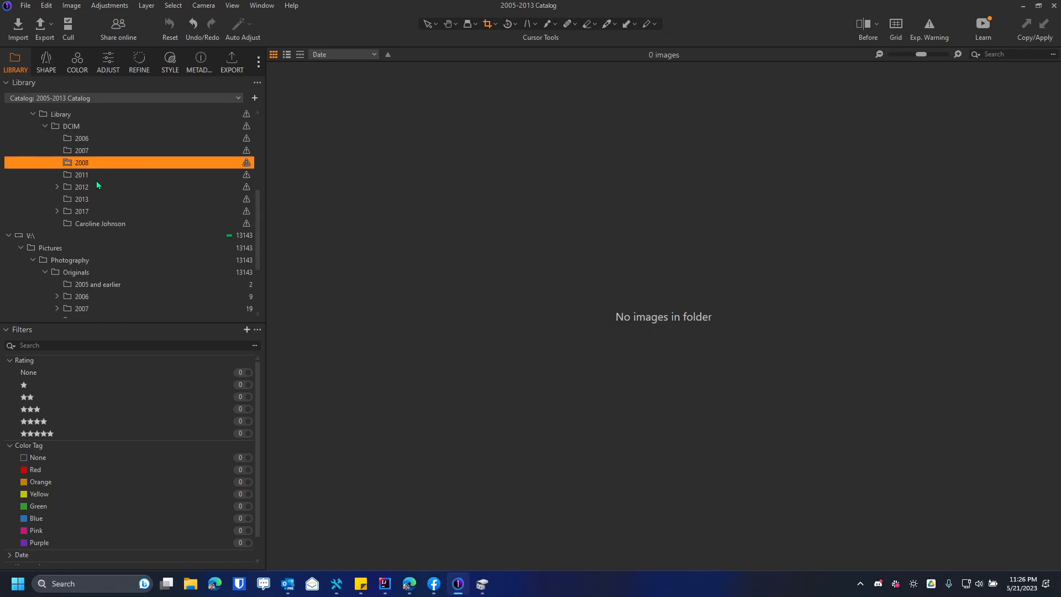
{"action": "left_click", "coordinate": [99, 177]}
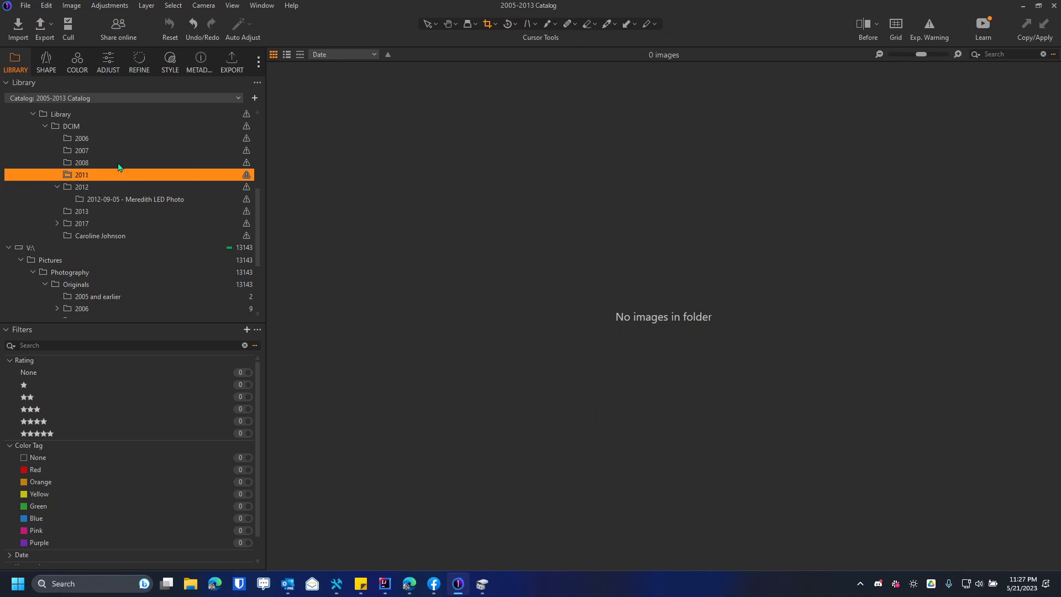
{"action": "left_click", "coordinate": [88, 165]}
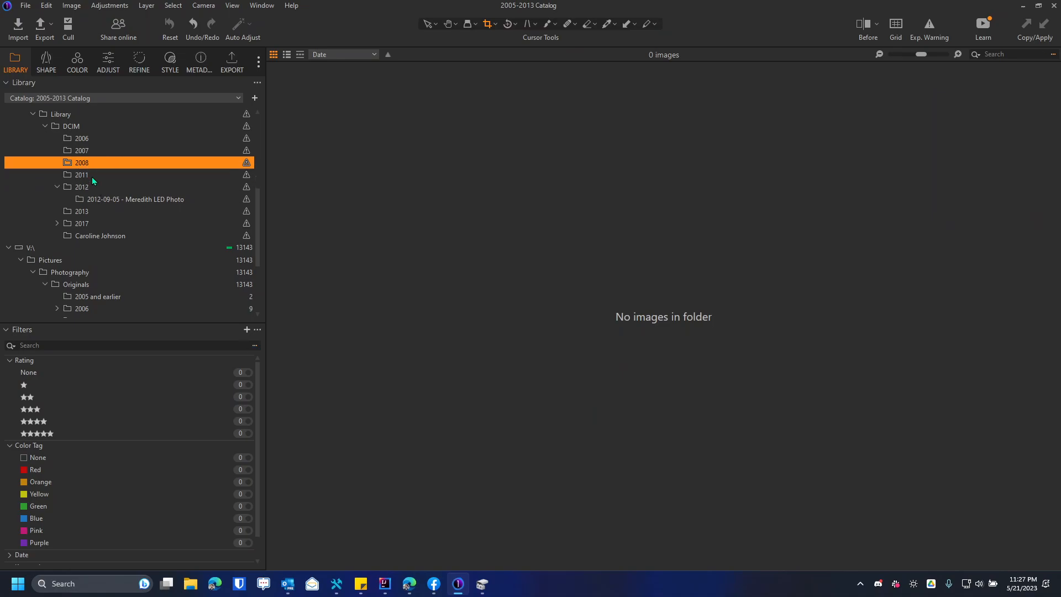
{"action": "left_click", "coordinate": [92, 176]}
{"action": "left_click", "coordinate": [91, 203]}
{"action": "left_click", "coordinate": [96, 215]}
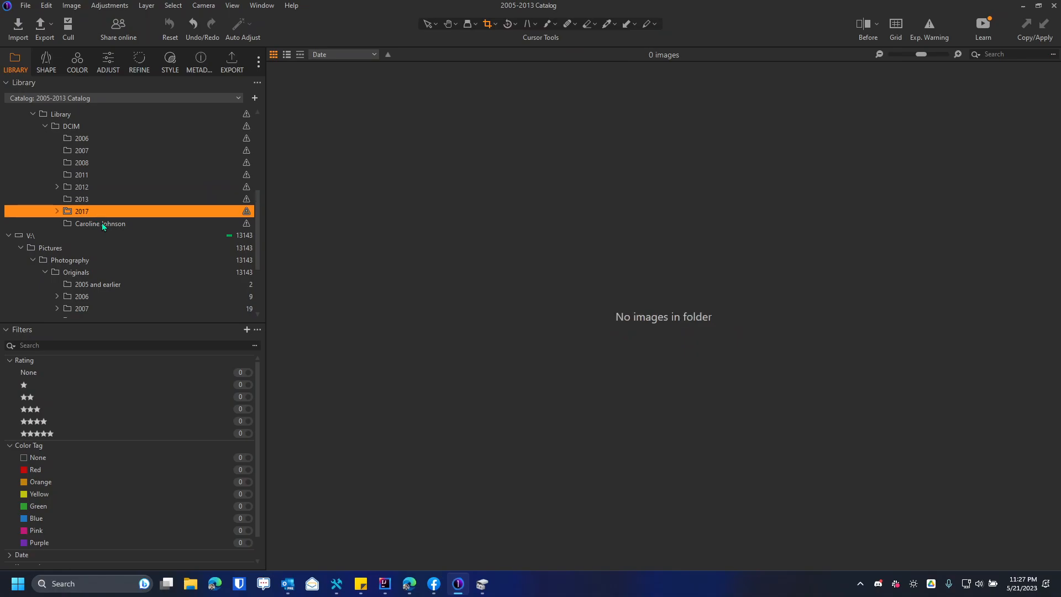
{"action": "left_click", "coordinate": [105, 226]}
{"action": "scroll", "coordinate": [131, 221], "scroll_direction": "up", "scroll_amount": 2}
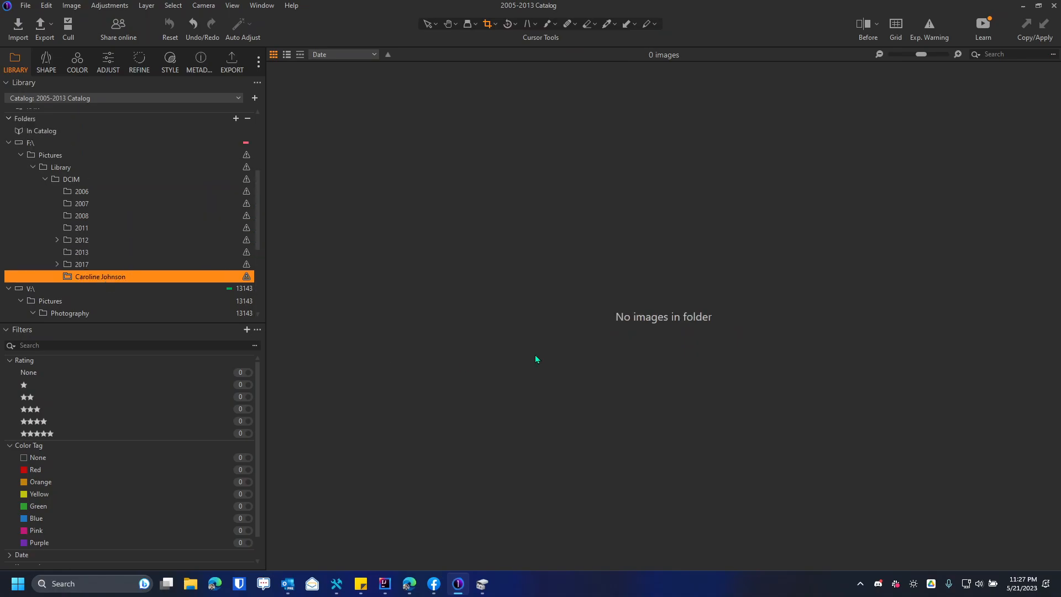
- Review the Originals year folders on V:\ against the DCIM folders, then select the F:\ drive in the catalog
{"action": "scroll", "coordinate": [133, 238], "scroll_direction": "down", "scroll_amount": 6}
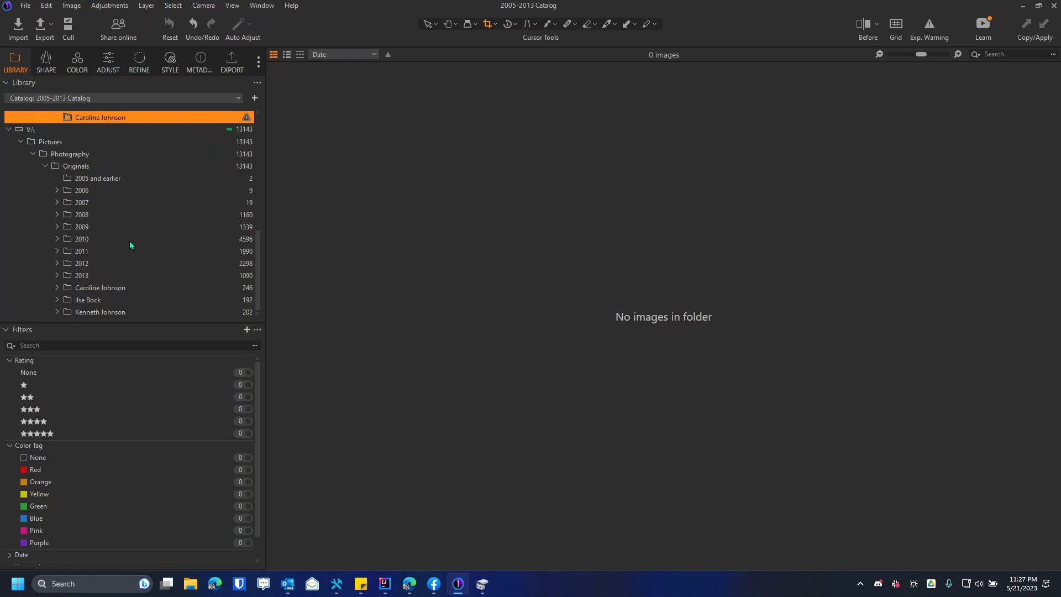
{"action": "scroll", "coordinate": [132, 193], "scroll_direction": "up", "scroll_amount": 5}
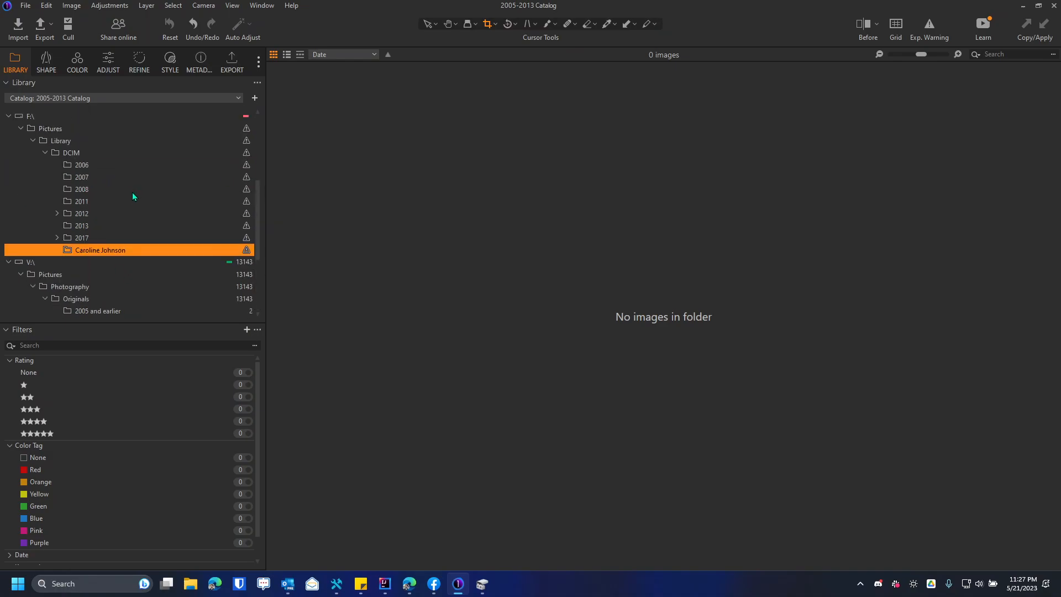
{"action": "scroll", "coordinate": [55, 188], "scroll_direction": "up", "scroll_amount": 1}
{"action": "right_click", "coordinate": [48, 156]}
{"action": "left_click", "coordinate": [49, 157]}
{"action": "left_click", "coordinate": [67, 145]}
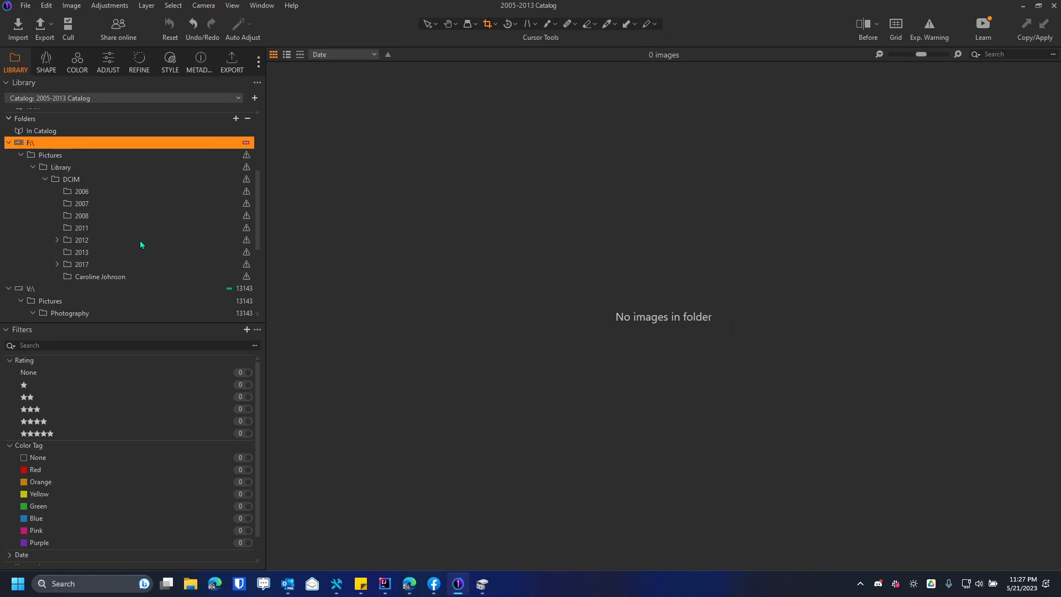
{"action": "scroll", "coordinate": [91, 294], "scroll_direction": "down", "scroll_amount": 1}
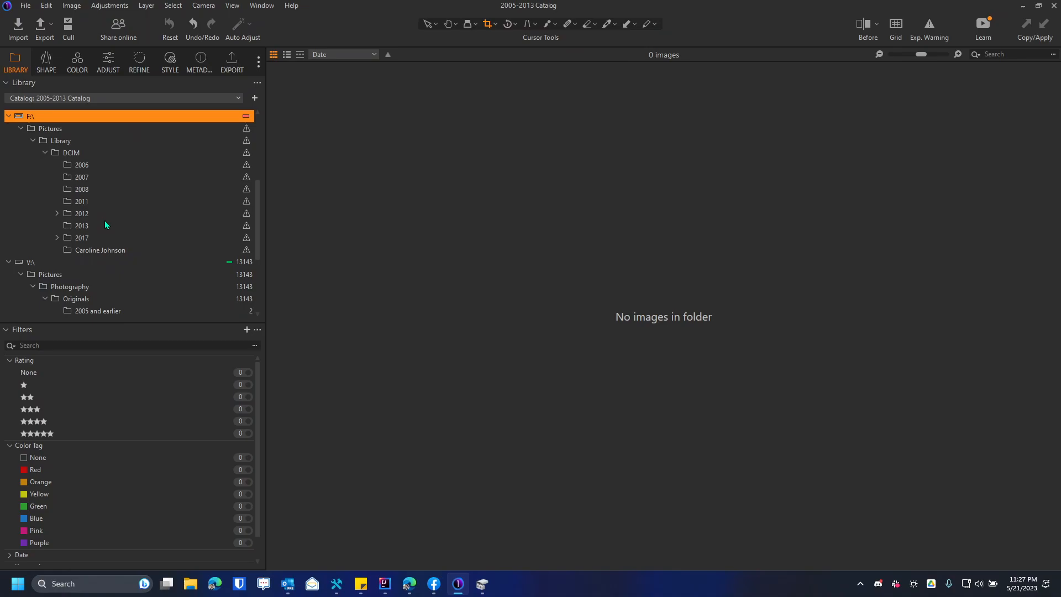
- Compare the images of the DCIM folder on F:\ with those of the Originals folder on V:\
{"action": "left_click", "coordinate": [73, 157]}
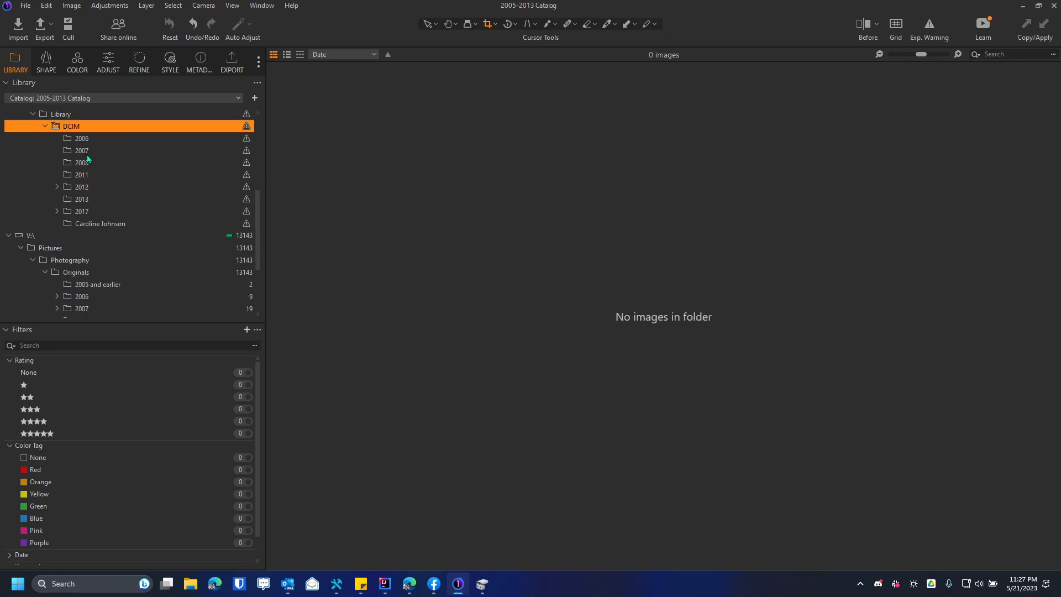
{"action": "left_click", "coordinate": [83, 303]}
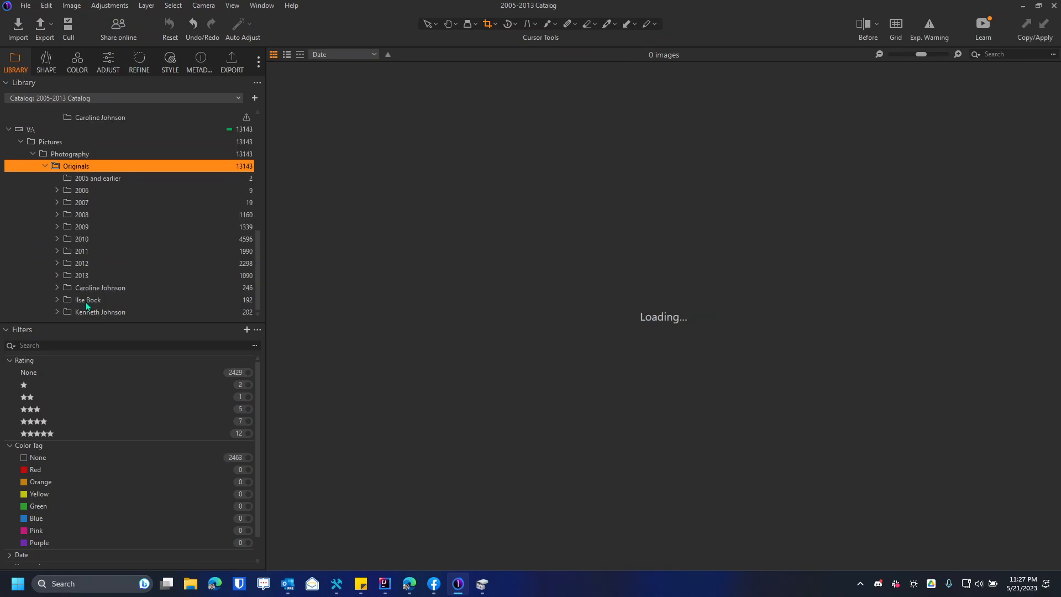
{"action": "scroll", "coordinate": [85, 192], "scroll_direction": "up", "scroll_amount": 3}
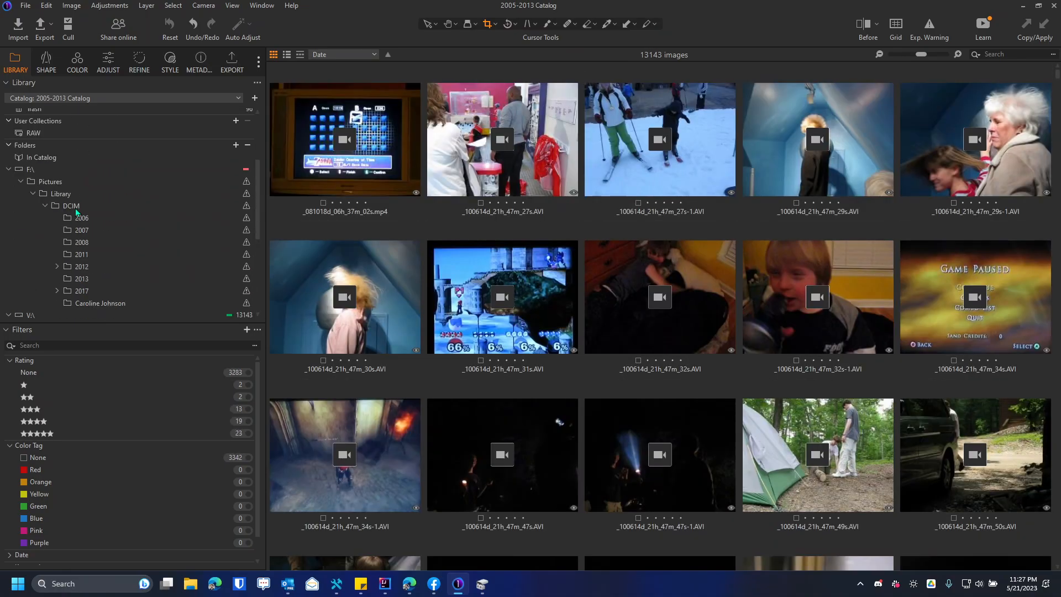
- Show the images of the DCIM folder on F:\ and review its subfolders
{"action": "left_click", "coordinate": [77, 208]}
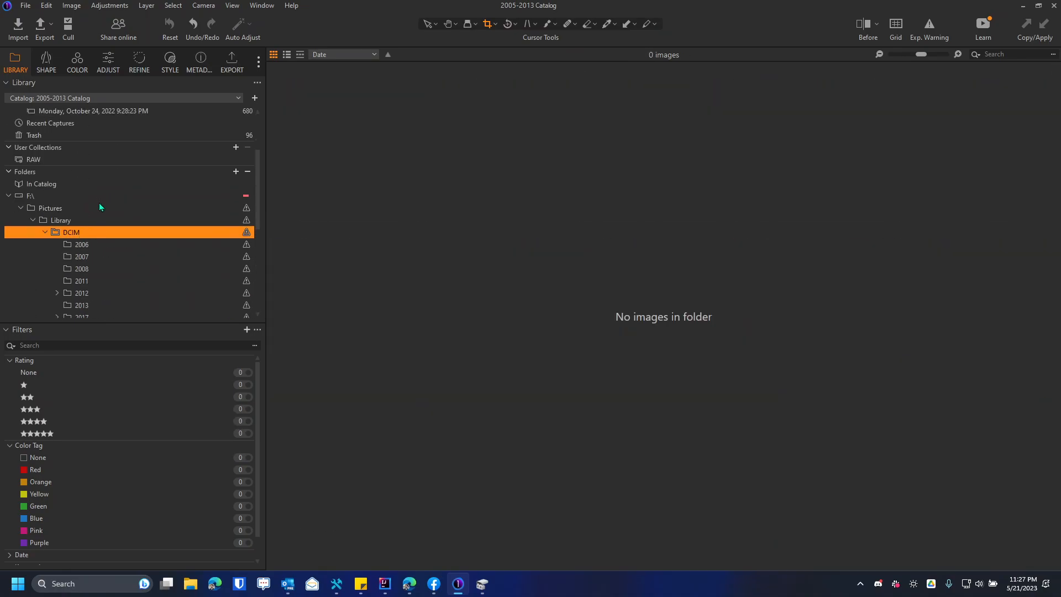
{"action": "scroll", "coordinate": [82, 237], "scroll_direction": "down", "scroll_amount": 4}
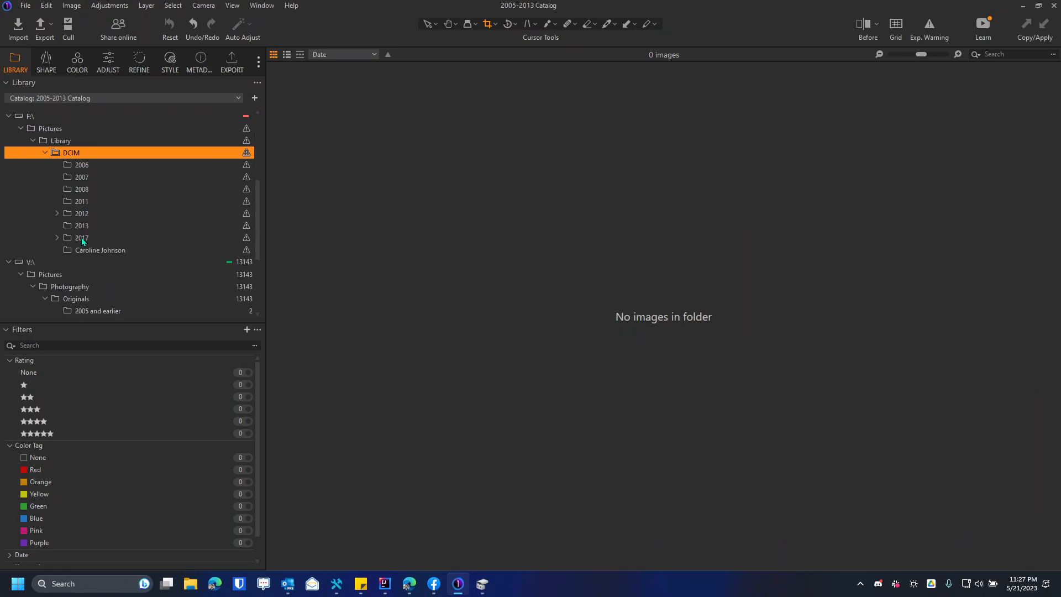
{"action": "scroll", "coordinate": [72, 254], "scroll_direction": "up", "scroll_amount": 3}
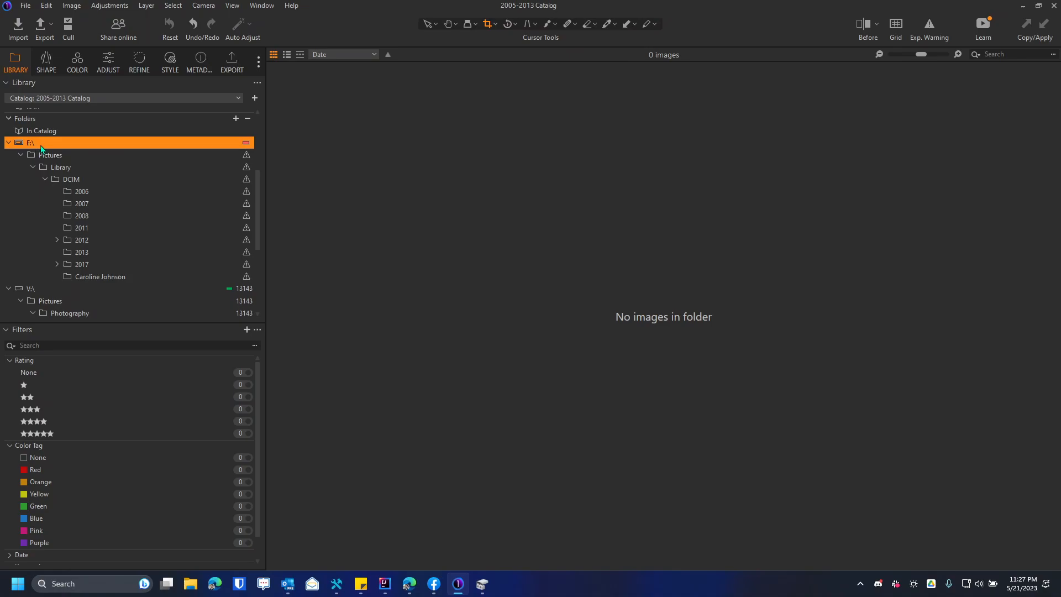
{"action": "right_click", "coordinate": [41, 145]}
{"action": "left_click", "coordinate": [90, 240]}
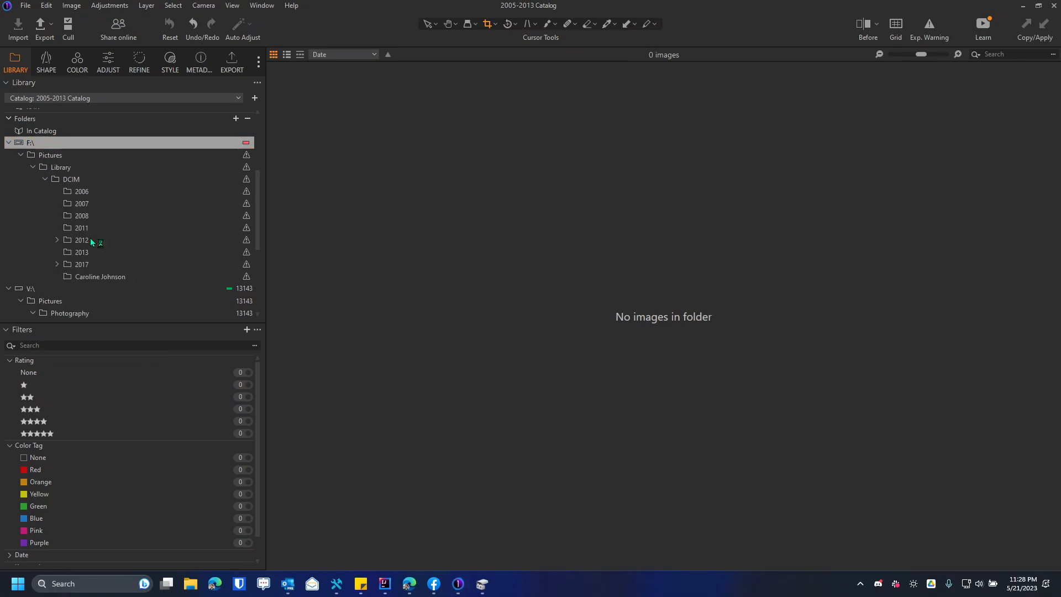
{"action": "left_click", "coordinate": [538, 129]}
{"action": "type", "text": "V:\\"}
{"action": "key", "text": "Return"}
{"action": "left_click_drag", "start_coordinate": [527, 109], "coordinate": [517, 73]}
{"action": "left_click_drag", "start_coordinate": [990, 502], "coordinate": [853, 461]}
{"action": "left_click_drag", "start_coordinate": [550, 69], "coordinate": [558, 74]}
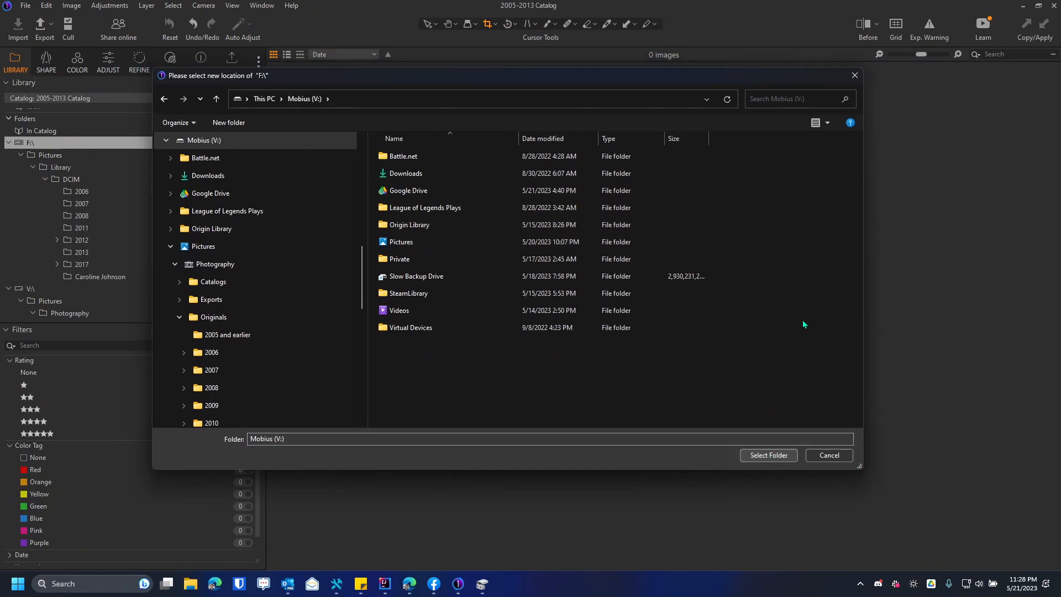
{"action": "left_click", "coordinate": [828, 457]}
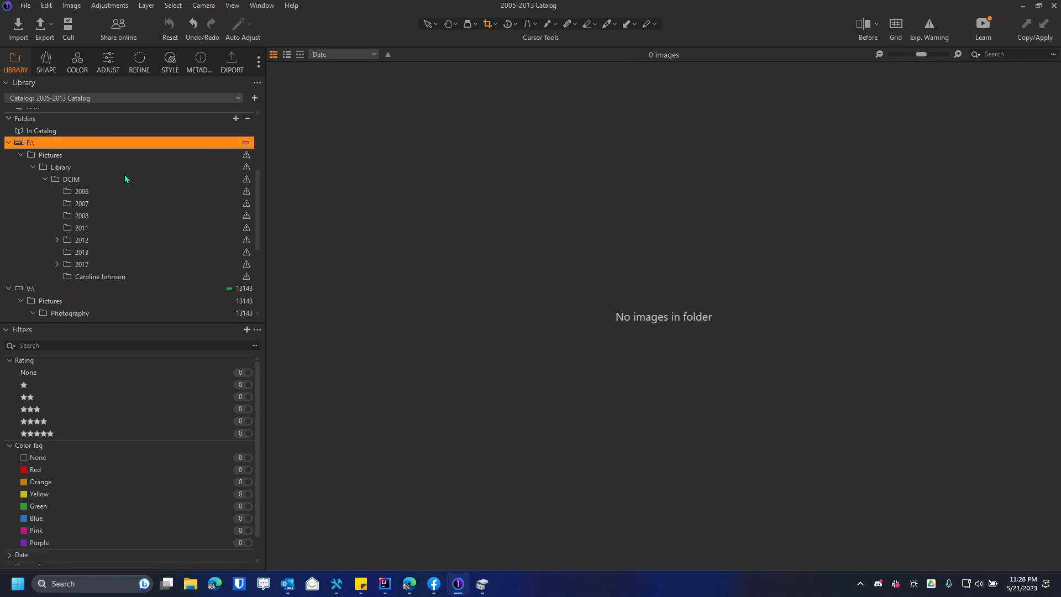
- Try to relocate the missing DCIM folder on F:\ to V:\Pictures\Photography\Originals
{"action": "scroll", "coordinate": [124, 175], "scroll_direction": "down", "scroll_amount": 3}
{"action": "scroll", "coordinate": [124, 291], "scroll_direction": "down", "scroll_amount": 1}
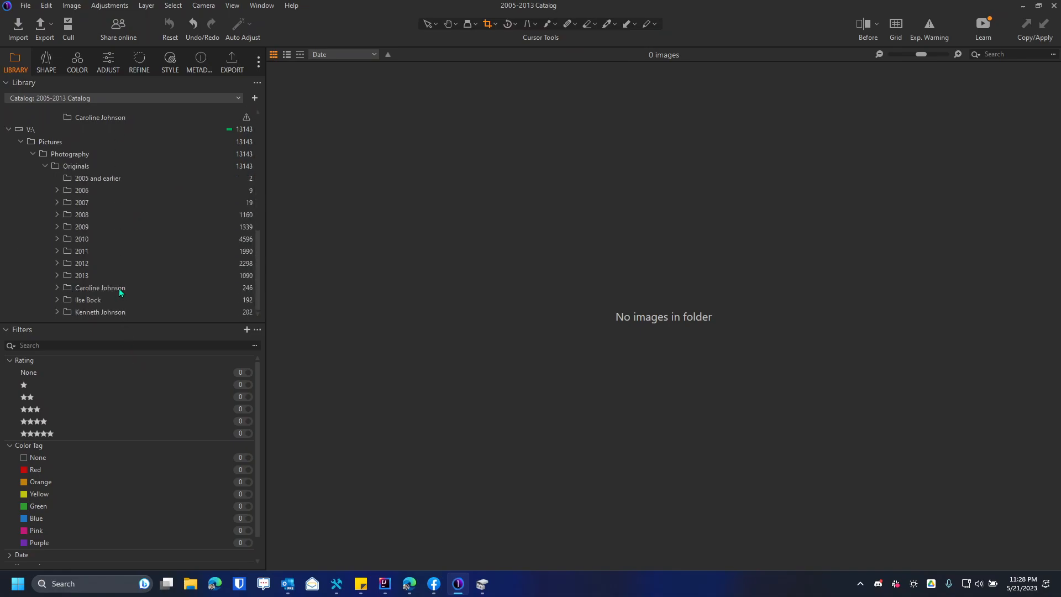
{"action": "scroll", "coordinate": [123, 265], "scroll_direction": "up", "scroll_amount": 5}
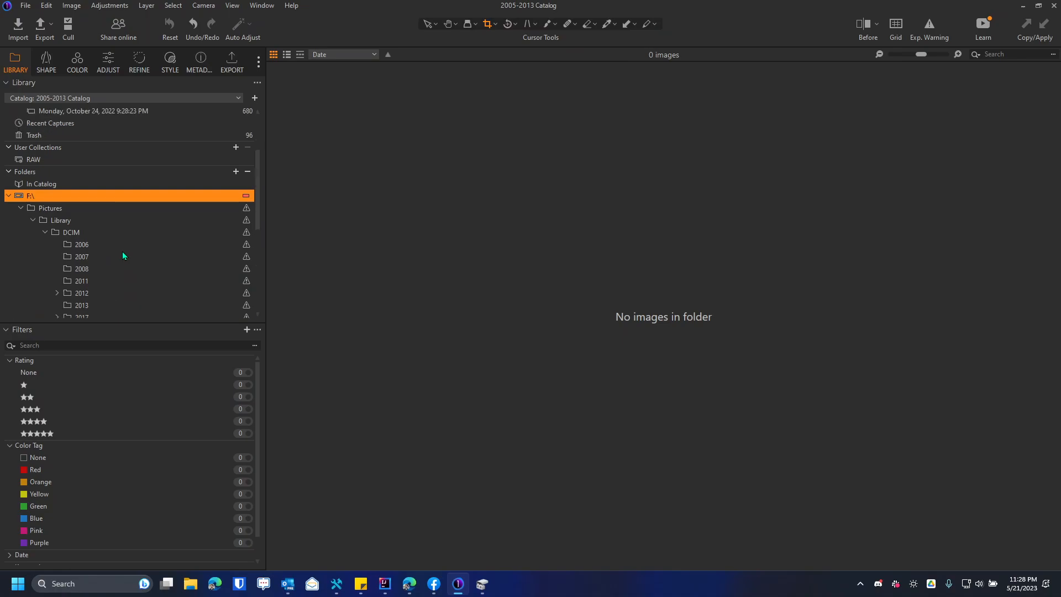
{"action": "scroll", "coordinate": [120, 245], "scroll_direction": "down", "scroll_amount": 1}
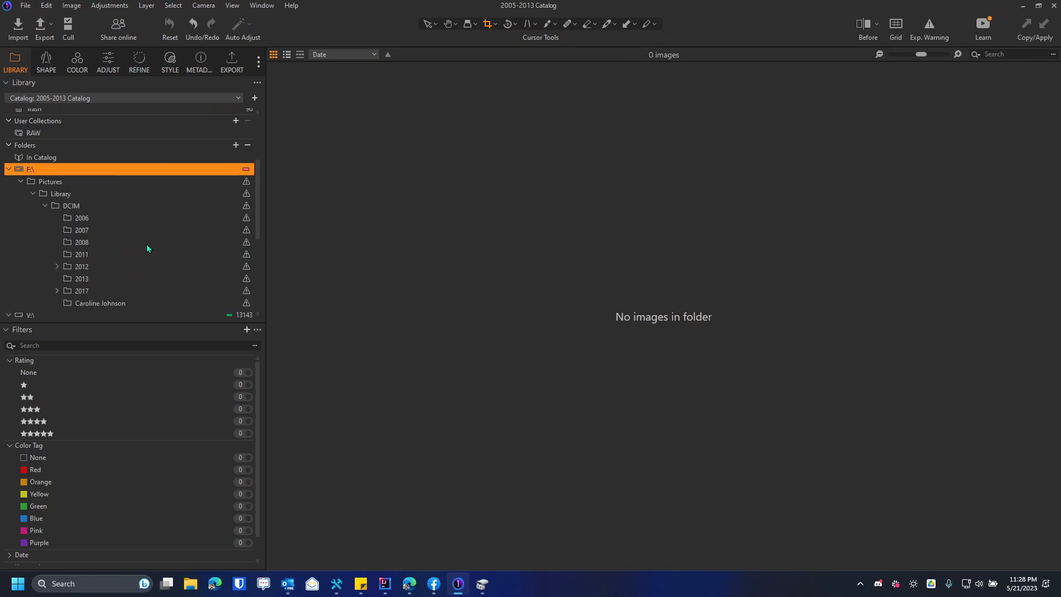
{"action": "scroll", "coordinate": [147, 246], "scroll_direction": "down", "scroll_amount": 2}
{"action": "scroll", "coordinate": [147, 246], "scroll_direction": "up", "scroll_amount": 2}
{"action": "left_click", "coordinate": [103, 206]}
{"action": "right_click", "coordinate": [95, 205]}
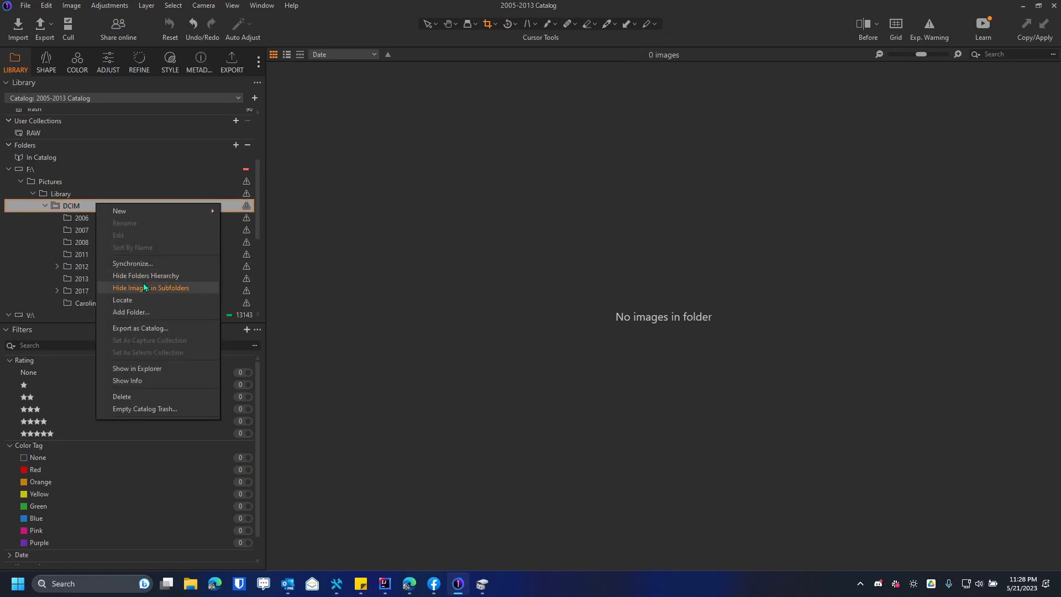
{"action": "left_click", "coordinate": [146, 304]}
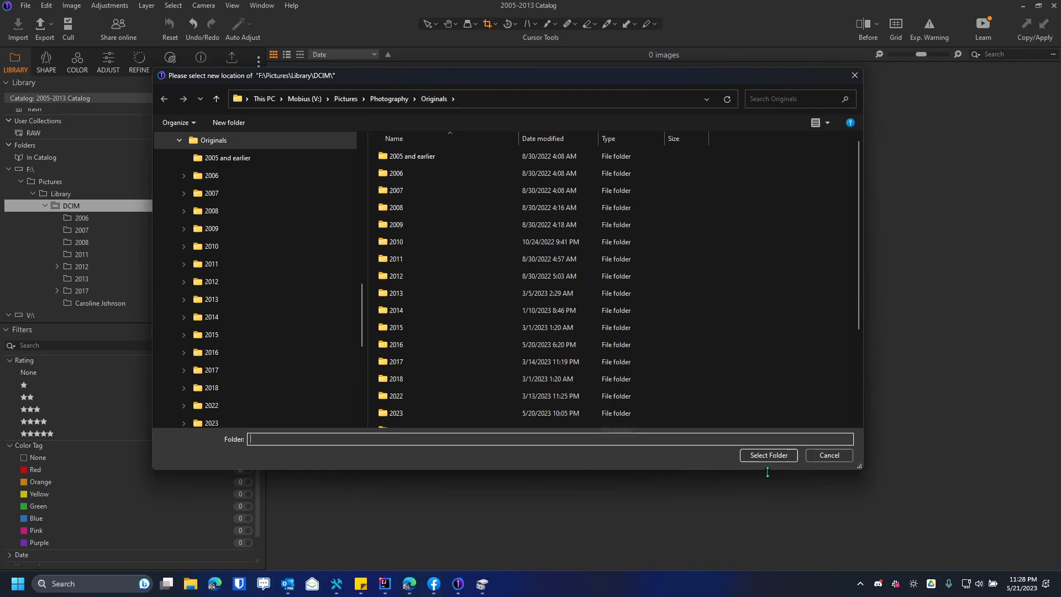
{"action": "left_click", "coordinate": [771, 456]}
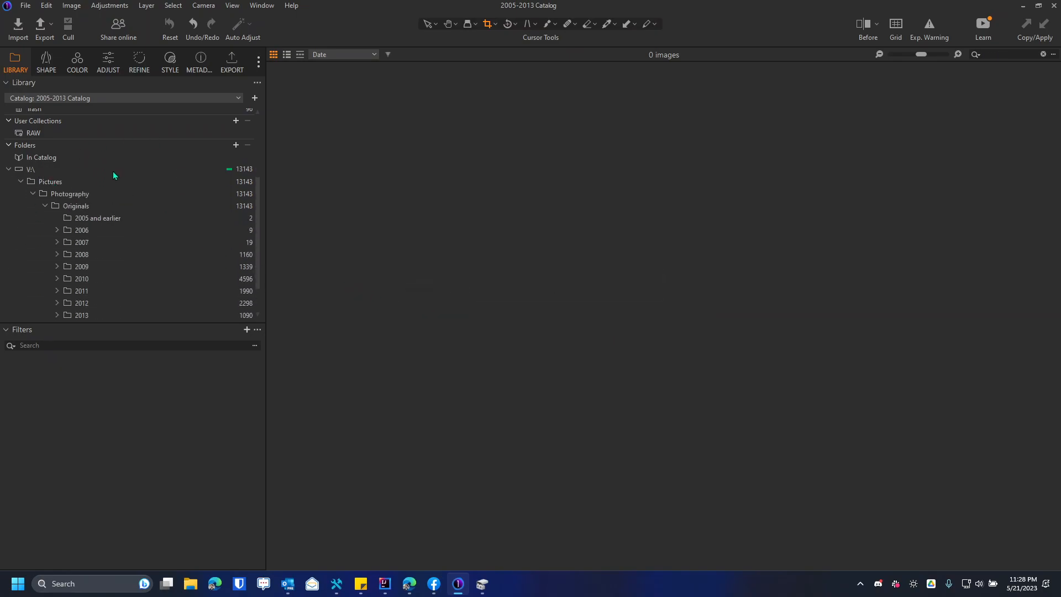
- Examine the catalog's folder tree and the image counts of the Originals subfolders on V:\
{"action": "scroll", "coordinate": [124, 267], "scroll_direction": "down", "scroll_amount": 2}
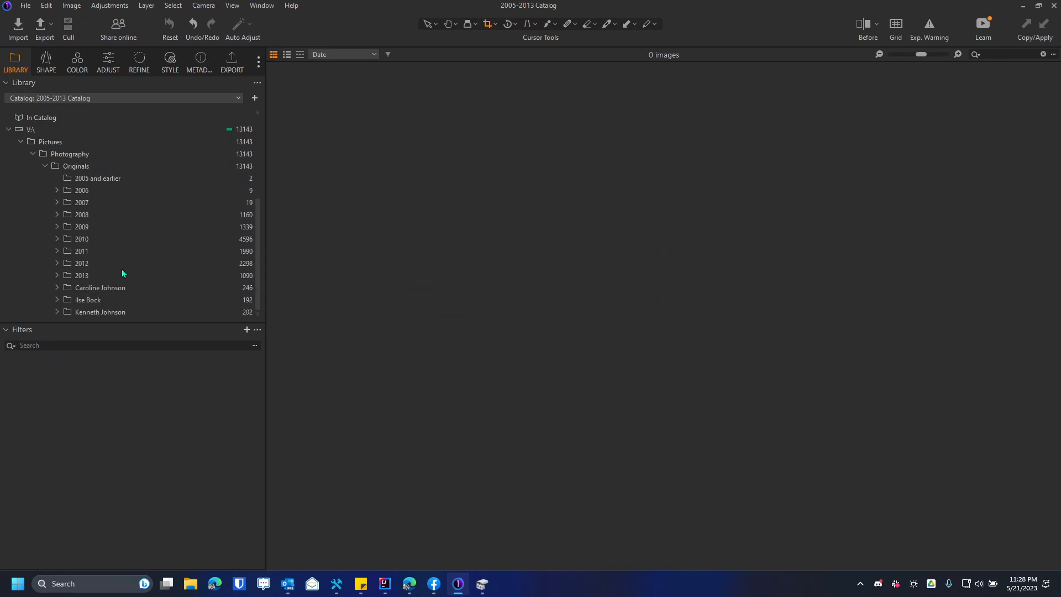
{"action": "scroll", "coordinate": [122, 270], "scroll_direction": "up", "scroll_amount": 2}
{"action": "scroll", "coordinate": [142, 273], "scroll_direction": "up", "scroll_amount": 3}
{"action": "scroll", "coordinate": [139, 273], "scroll_direction": "down", "scroll_amount": 2}
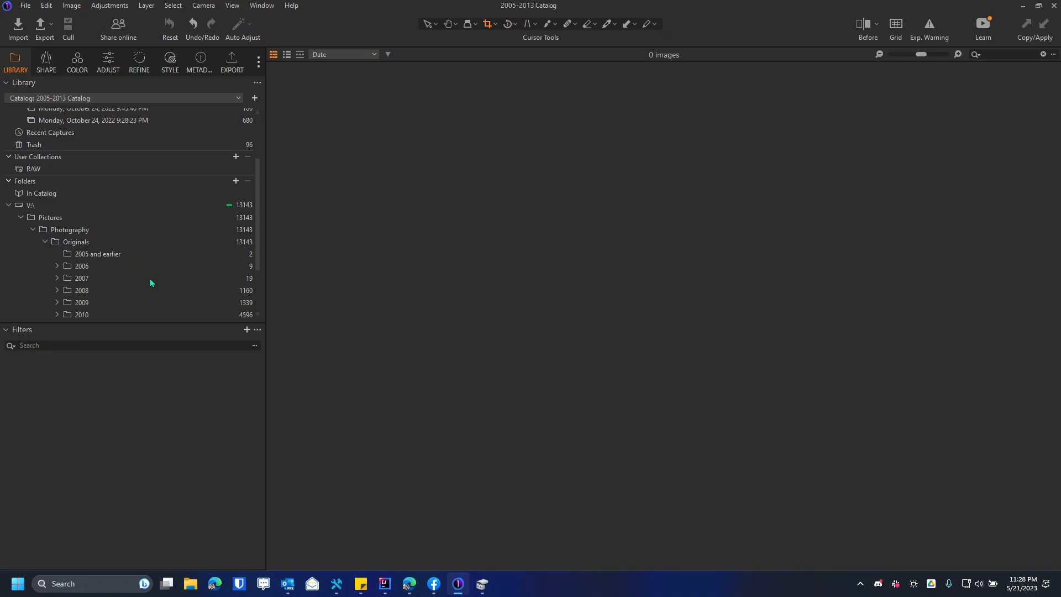
{"action": "scroll", "coordinate": [80, 286], "scroll_direction": "down", "scroll_amount": 3}
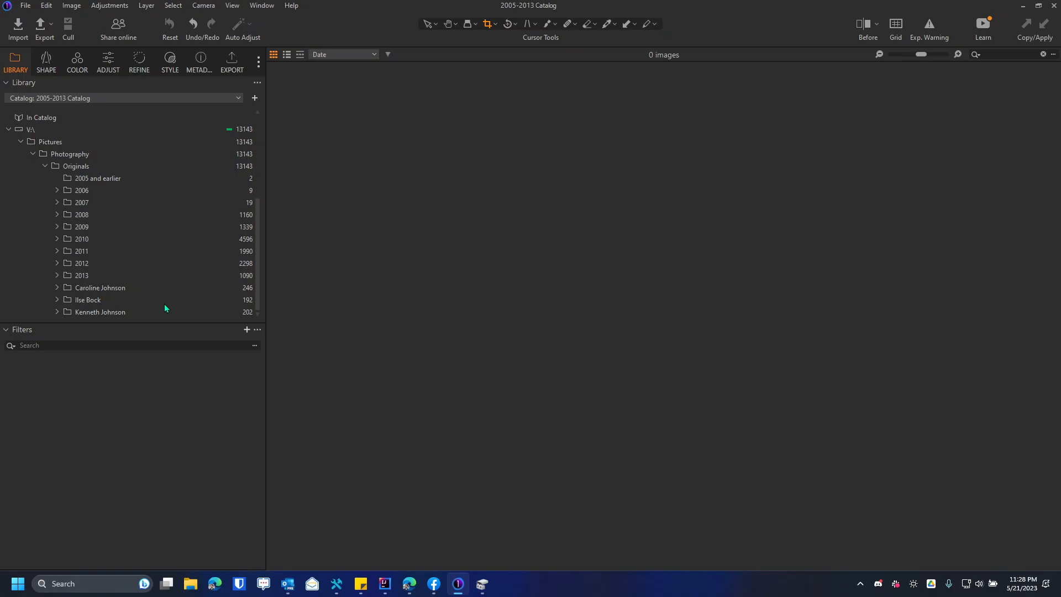
{"action": "scroll", "coordinate": [147, 297], "scroll_direction": "up", "scroll_amount": 1}
{"action": "scroll", "coordinate": [114, 306], "scroll_direction": "down", "scroll_amount": 1}
{"action": "scroll", "coordinate": [58, 148], "scroll_direction": "up", "scroll_amount": 1}
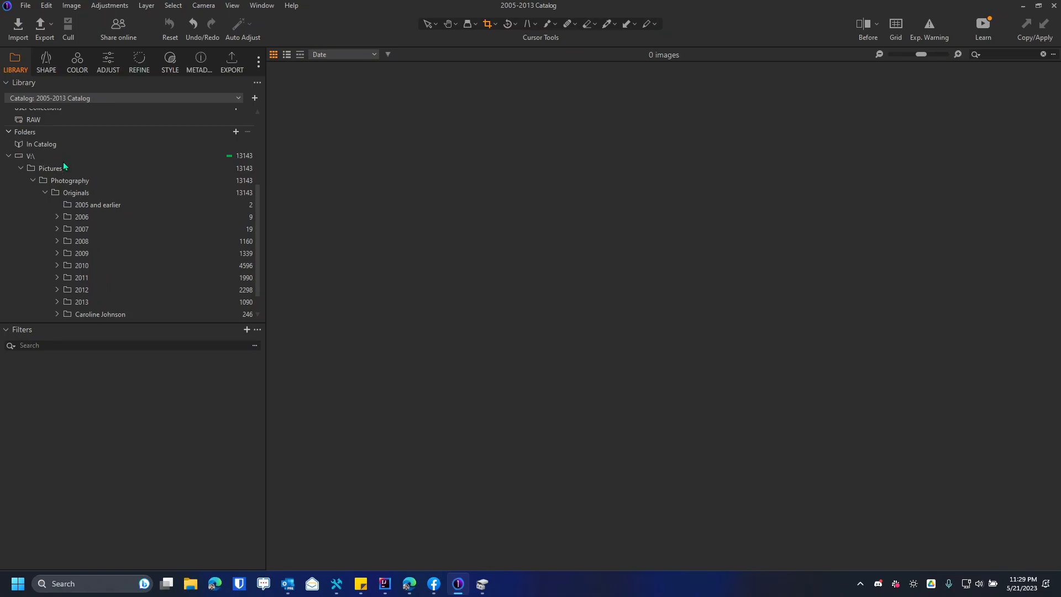
{"action": "scroll", "coordinate": [65, 164], "scroll_direction": "up", "scroll_amount": 1}
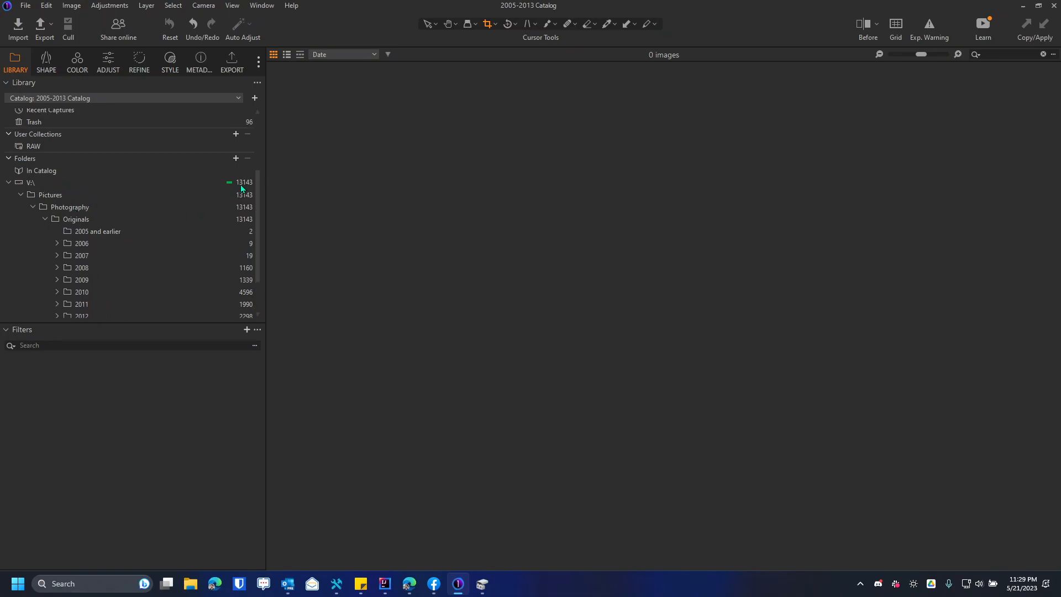
{"action": "scroll", "coordinate": [116, 199], "scroll_direction": "up", "scroll_amount": 1}
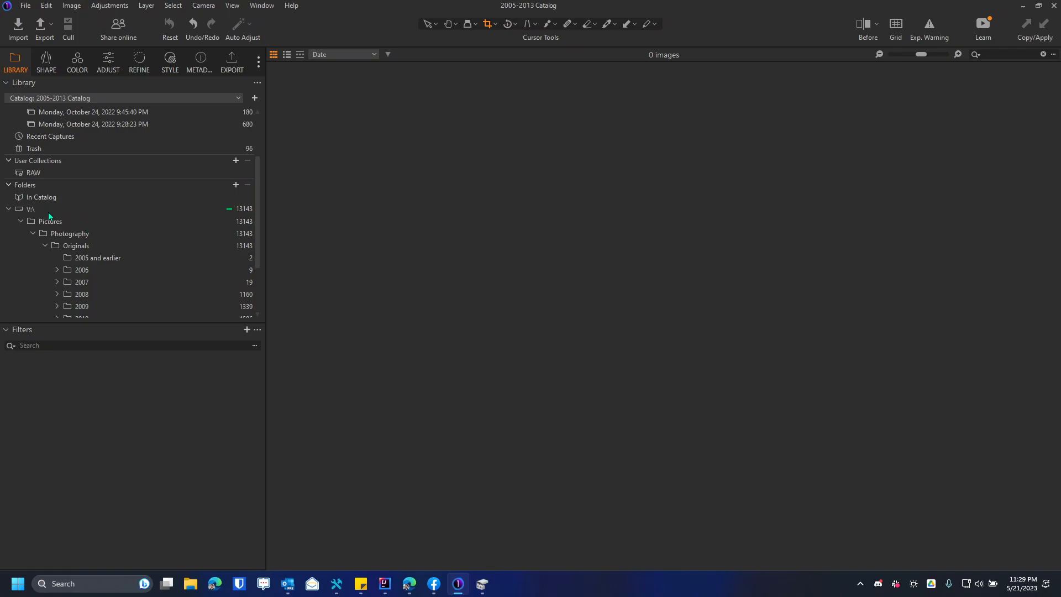
{"action": "scroll", "coordinate": [99, 238], "scroll_direction": "up", "scroll_amount": 1}
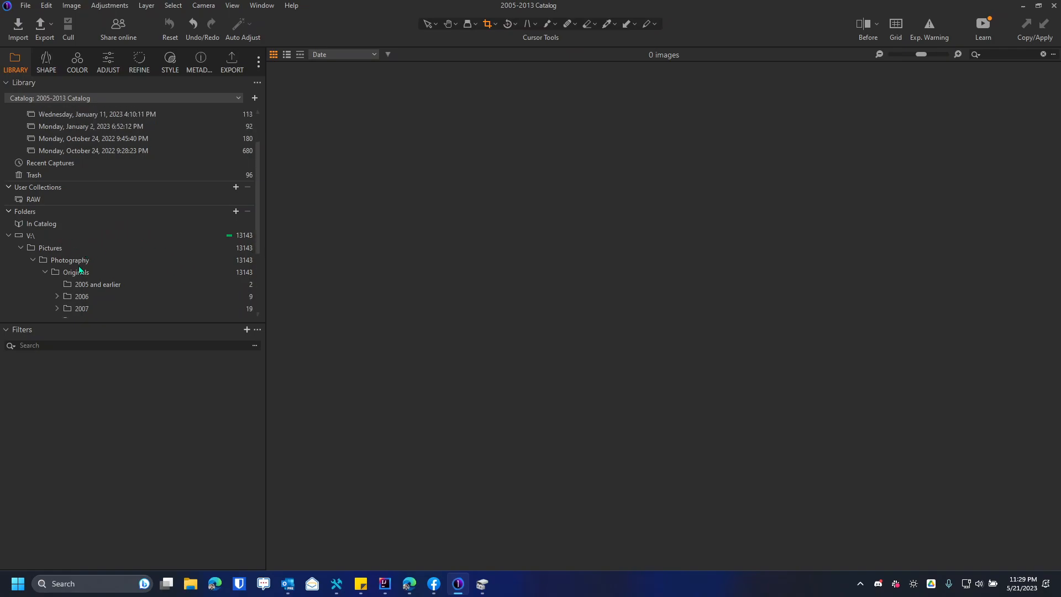
- Show all images of the V:\ drive and review the catalog collections
{"action": "left_click", "coordinate": [42, 234]}
{"action": "scroll", "coordinate": [66, 189], "scroll_direction": "up", "scroll_amount": 1}
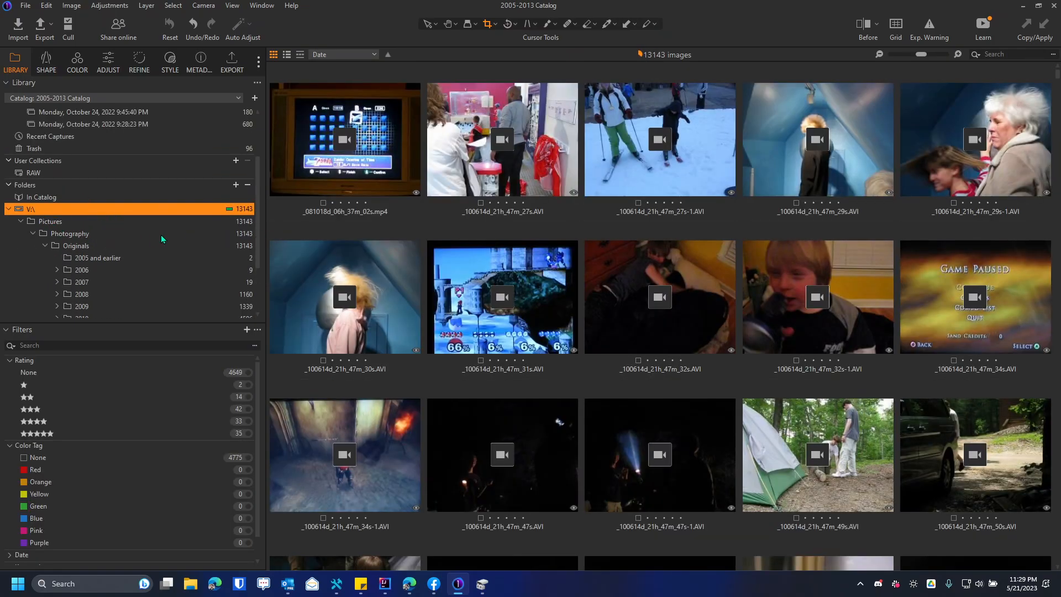
{"action": "scroll", "coordinate": [188, 127], "scroll_direction": "up", "scroll_amount": 3}
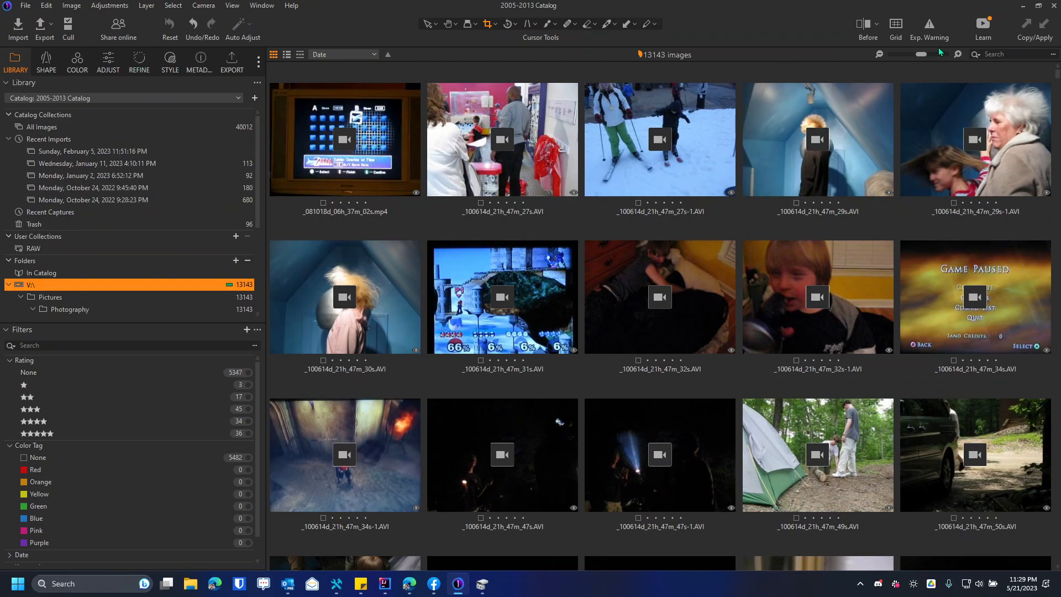
- Close the 2005-2013 Catalog without backing it up and restart Capture One 23
{"action": "left_click", "coordinate": [1054, 7]}
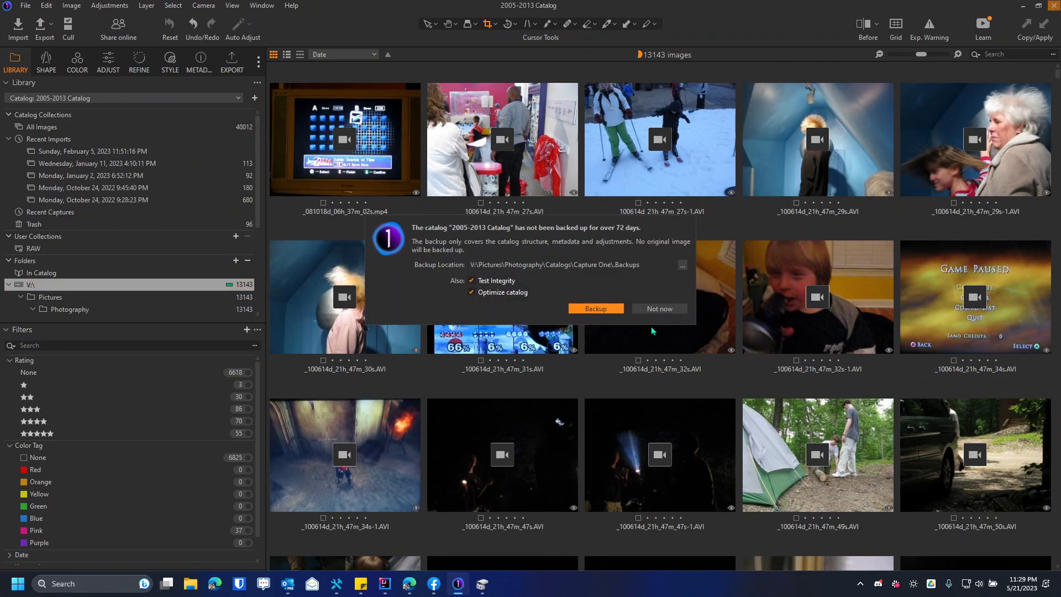
{"action": "left_click", "coordinate": [652, 310]}
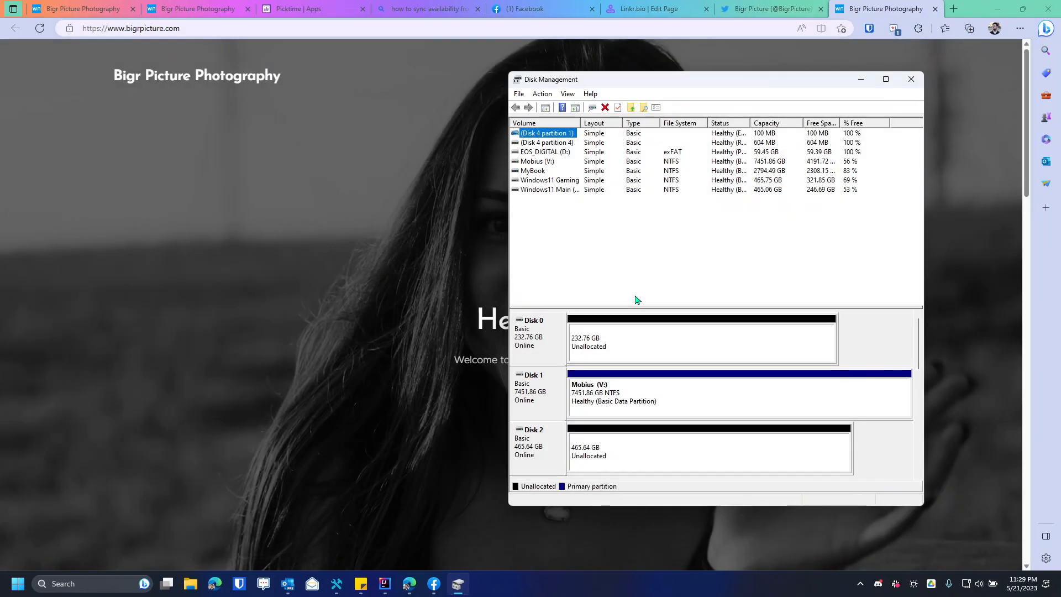
{"action": "key", "text": "super"}
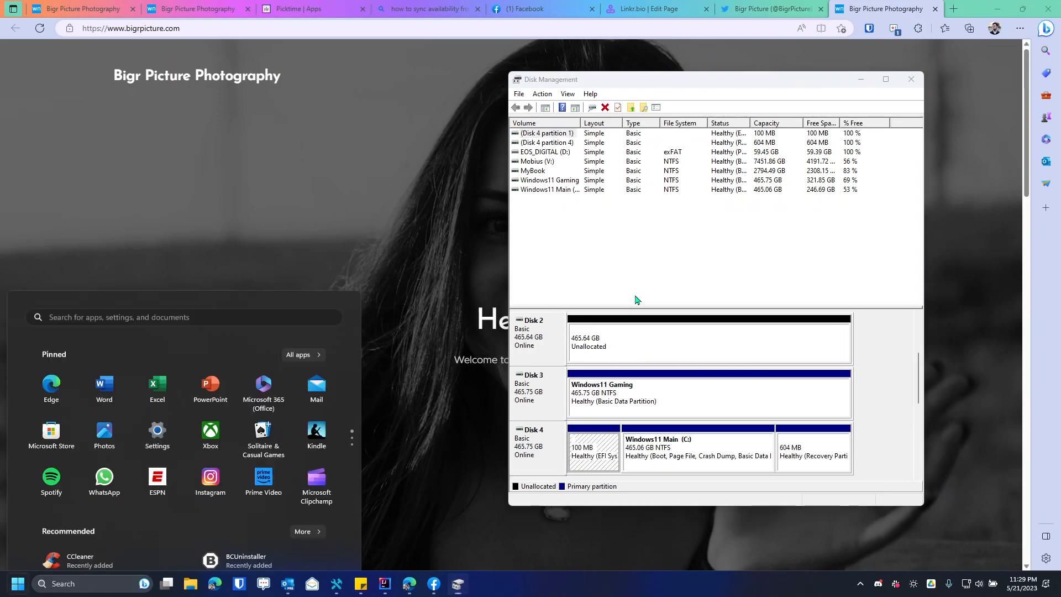
{"action": "type", "text": "capture One 23"}
{"action": "key", "text": "Return"}
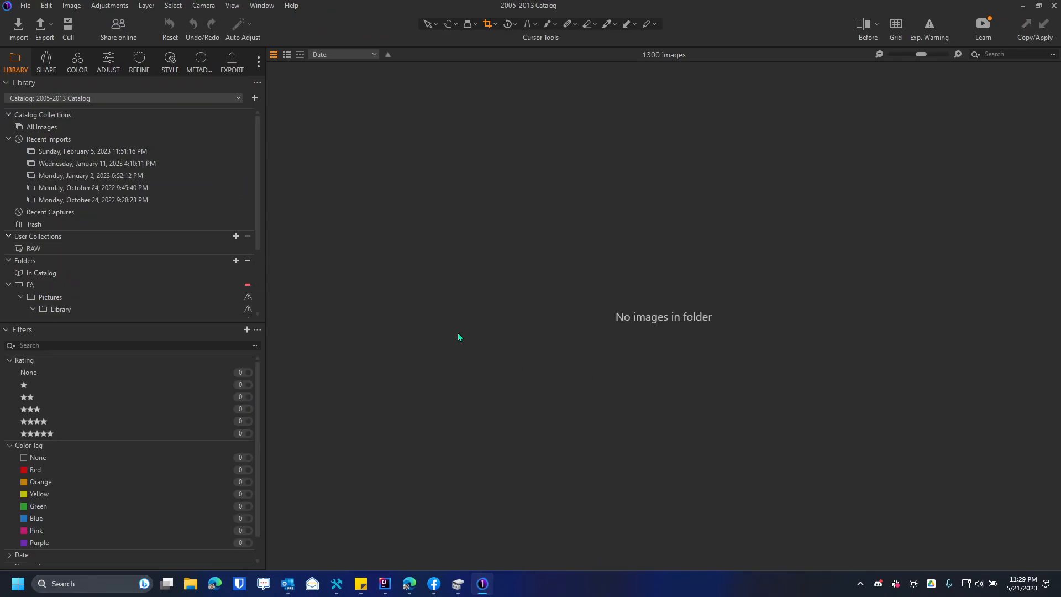
- Check the images of the F:\ and V:\ drives in the reopened catalog, ending on F:\
{"action": "left_click_drag", "start_coordinate": [259, 165], "coordinate": [263, 303]}
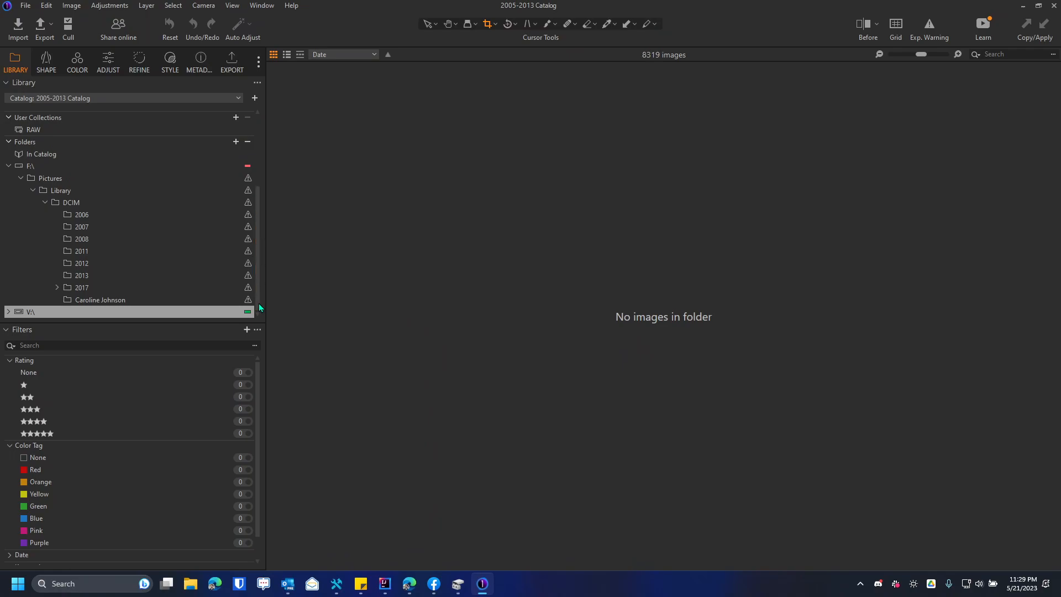
{"action": "left_click", "coordinate": [68, 166]}
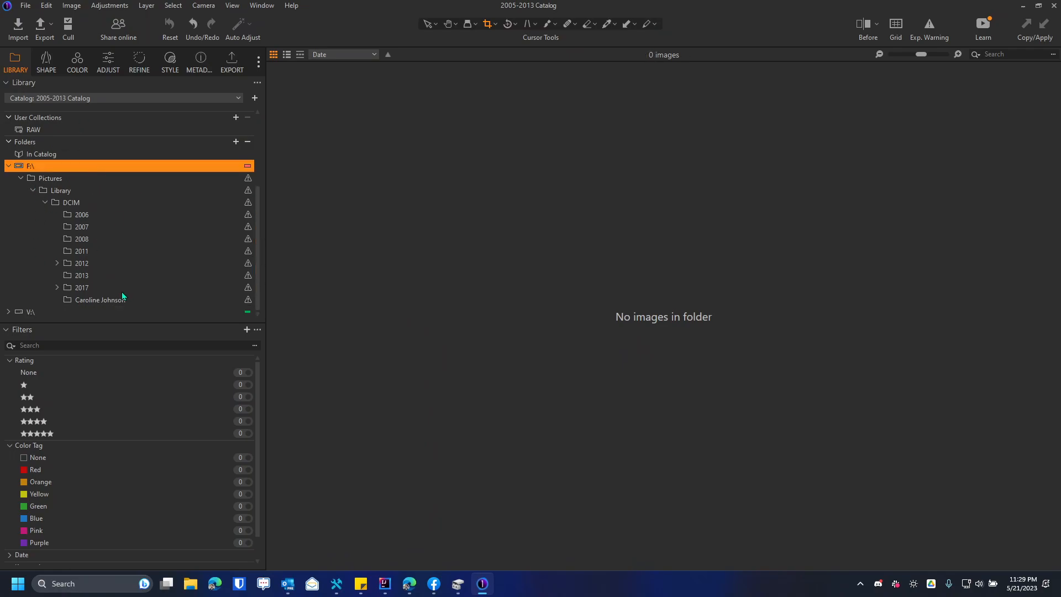
{"action": "left_click", "coordinate": [123, 312]}
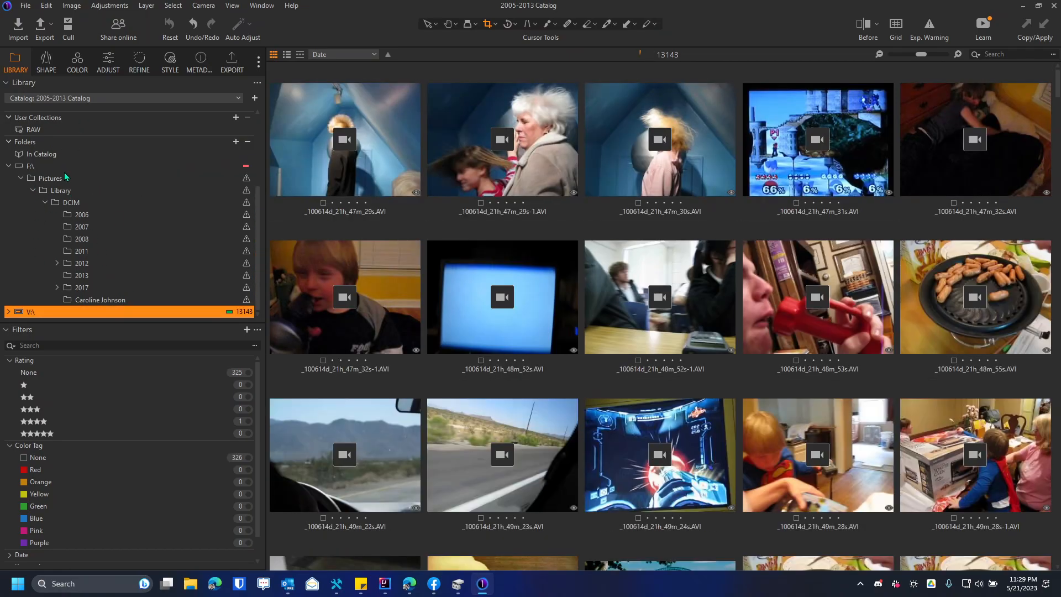
{"action": "left_click", "coordinate": [59, 166]}
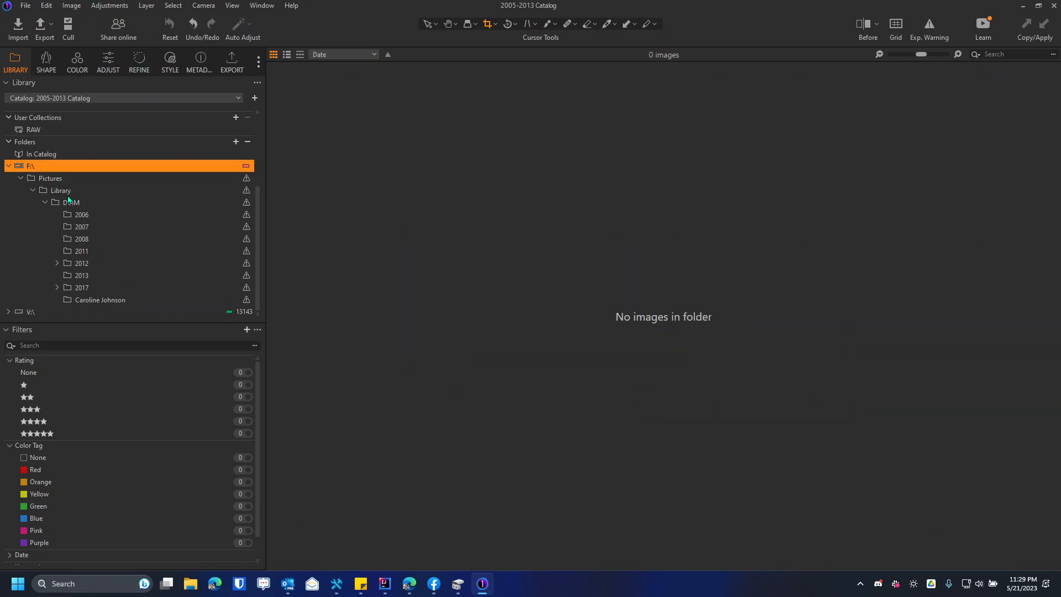
- Try to delete the missing F:\ drive from the catalog's folders
{"action": "right_click", "coordinate": [67, 167]}
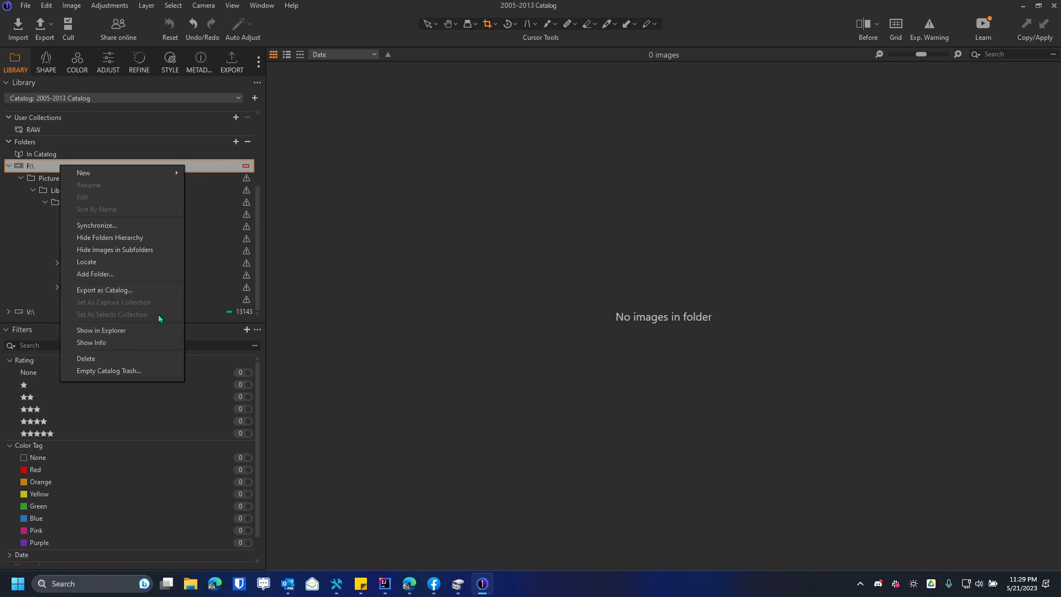
{"action": "left_click", "coordinate": [143, 362]}
{"action": "left_click", "coordinate": [589, 317]}
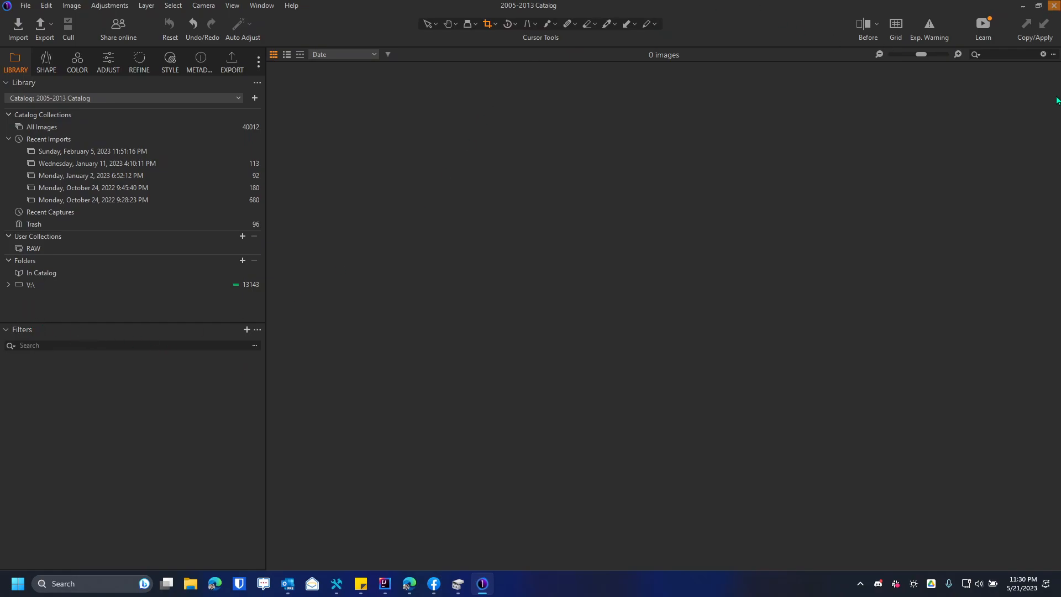
- Close the catalog without a backup, restart Capture One and check the F:\ drive in its folders
{"action": "left_click", "coordinate": [1054, 6]}
{"action": "left_click", "coordinate": [657, 311]}
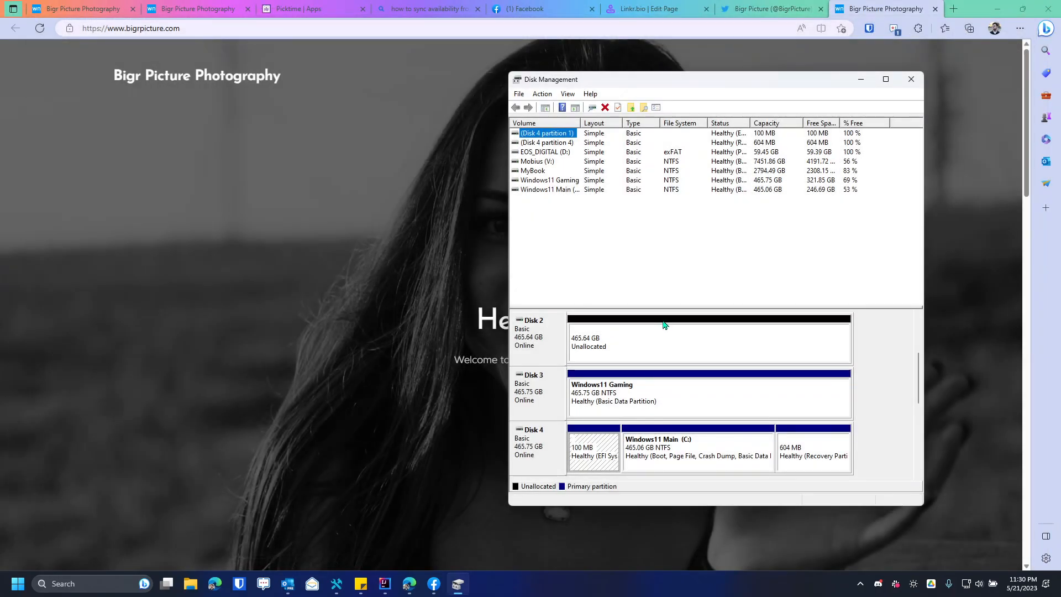
{"action": "key", "text": "super"}
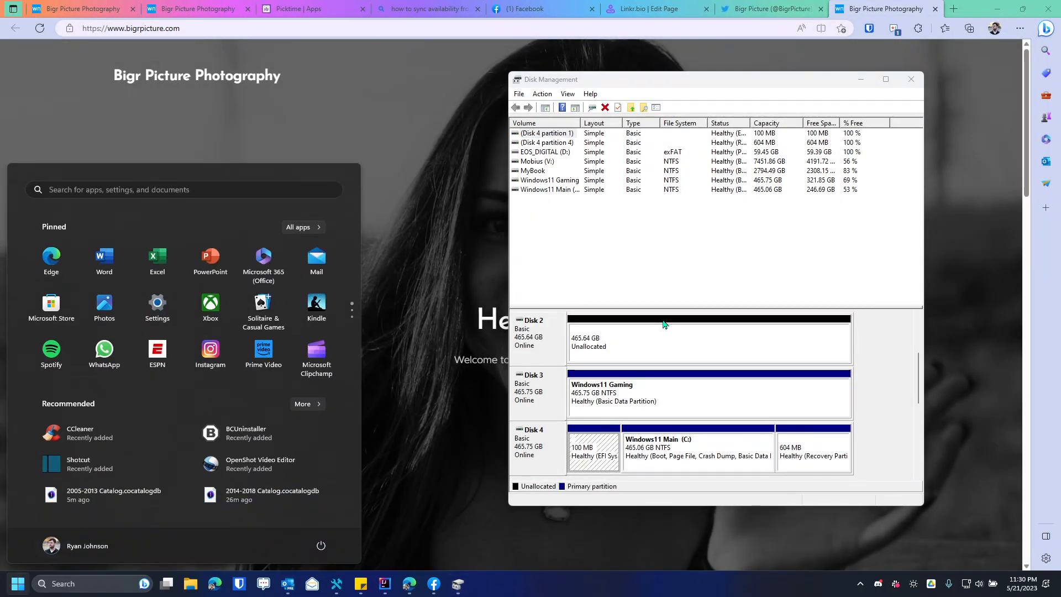
{"action": "type", "text": "capture"}
{"action": "key", "text": "Return"}
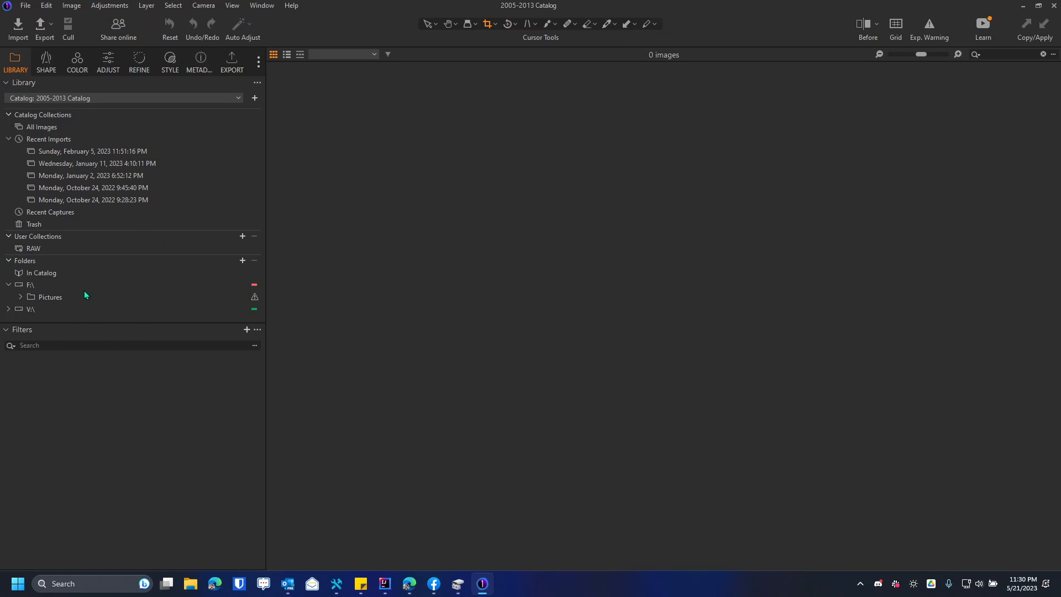
{"action": "left_click", "coordinate": [23, 285]}
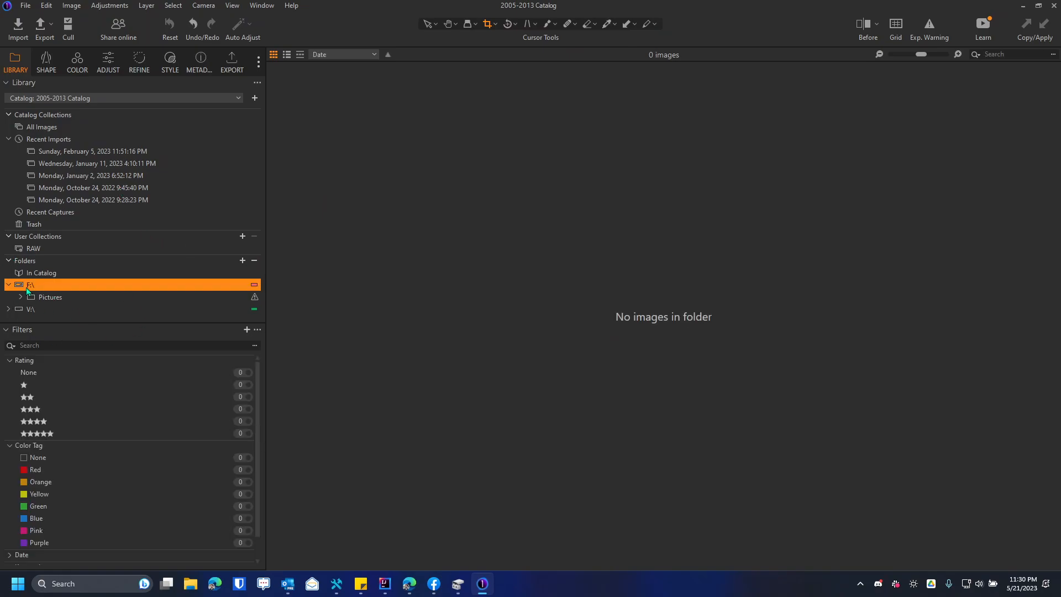
- Expand the missing F:\ drive's Pictures and Library folders down to DCIM
{"action": "left_click", "coordinate": [75, 298]}
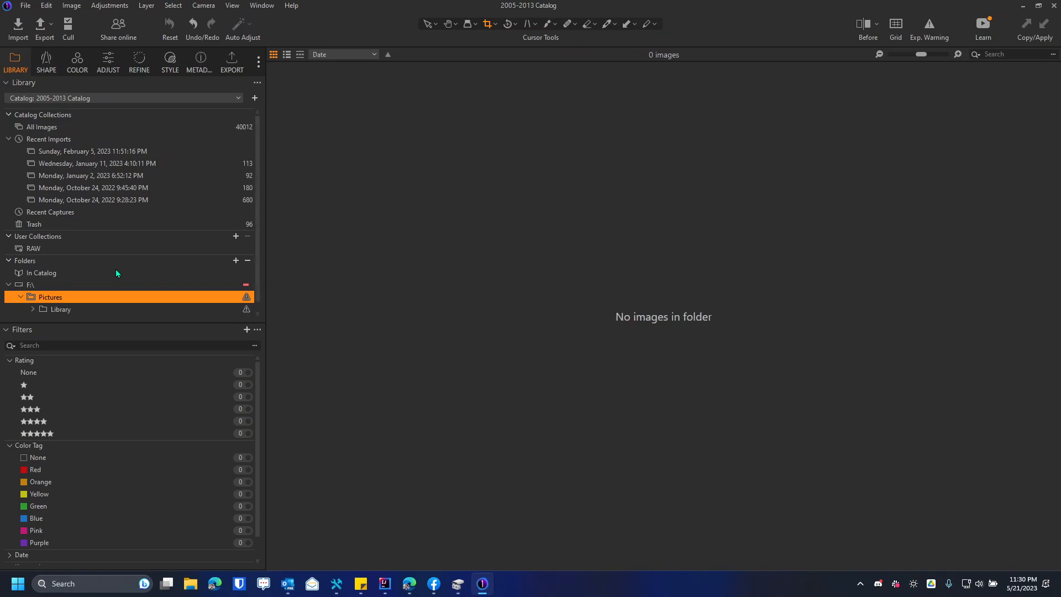
{"action": "key", "text": "Down"}
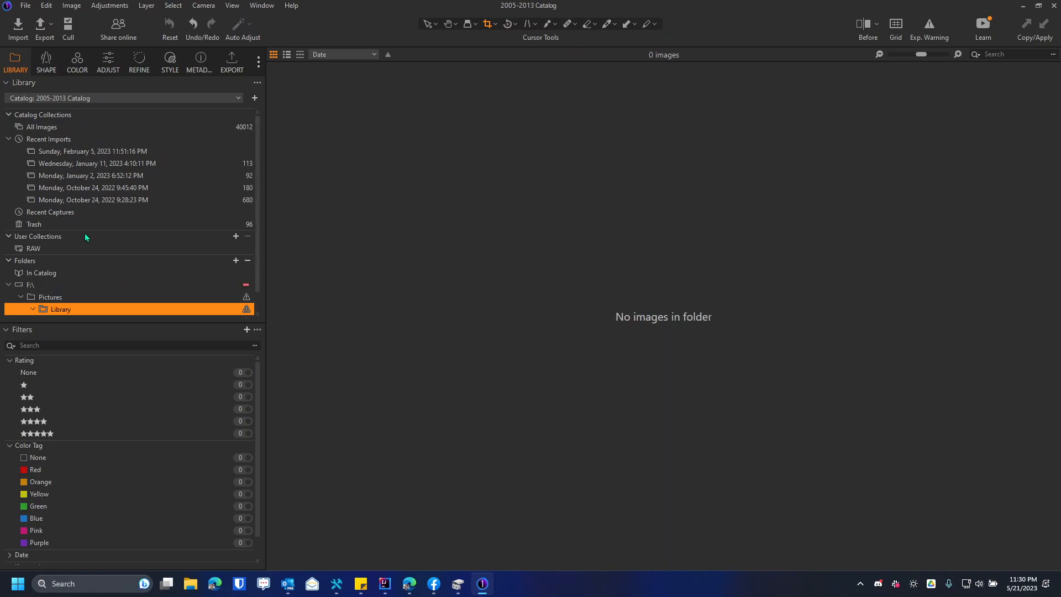
{"action": "scroll", "coordinate": [105, 235], "scroll_direction": "down", "scroll_amount": 1}
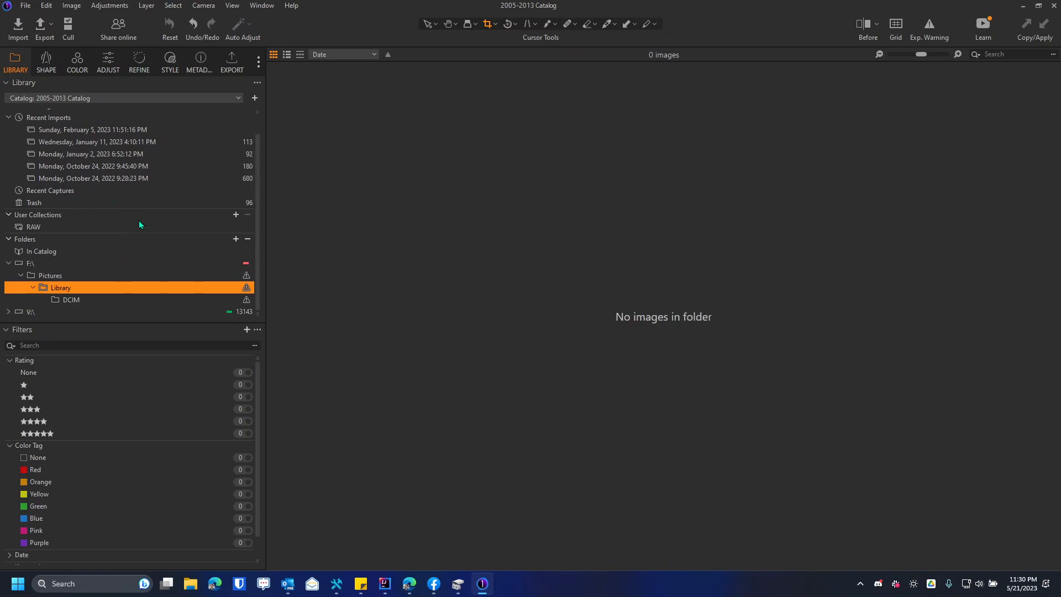
- Expand the V:\ drive down to the Originals subfolders and view the images in 2005 and earlier
{"action": "left_click", "coordinate": [30, 310]}
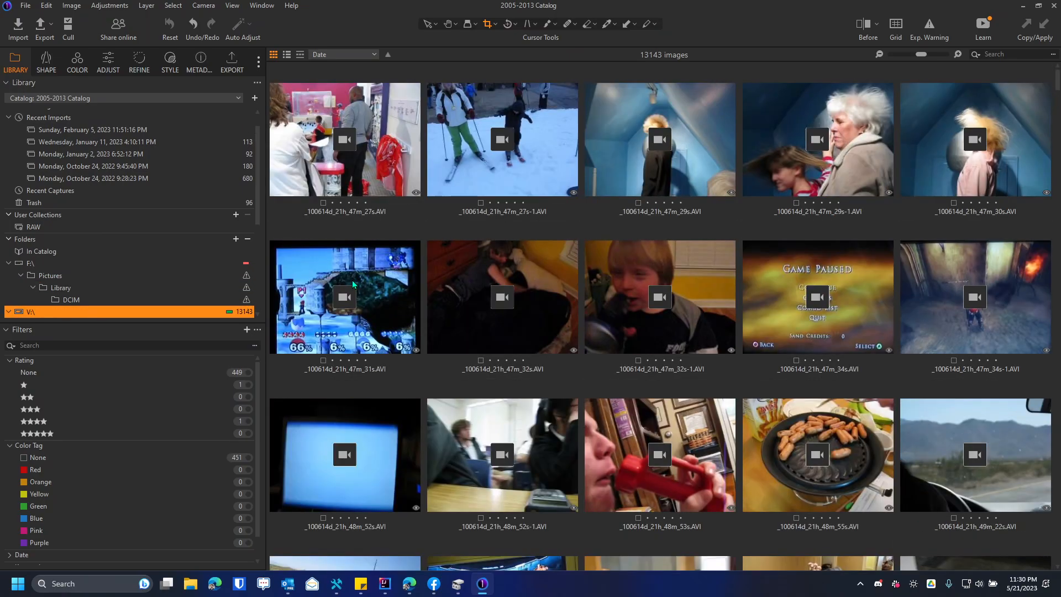
{"action": "key", "text": "Right"}
{"action": "key", "text": "Right"}
{"action": "key", "text": "Right"}
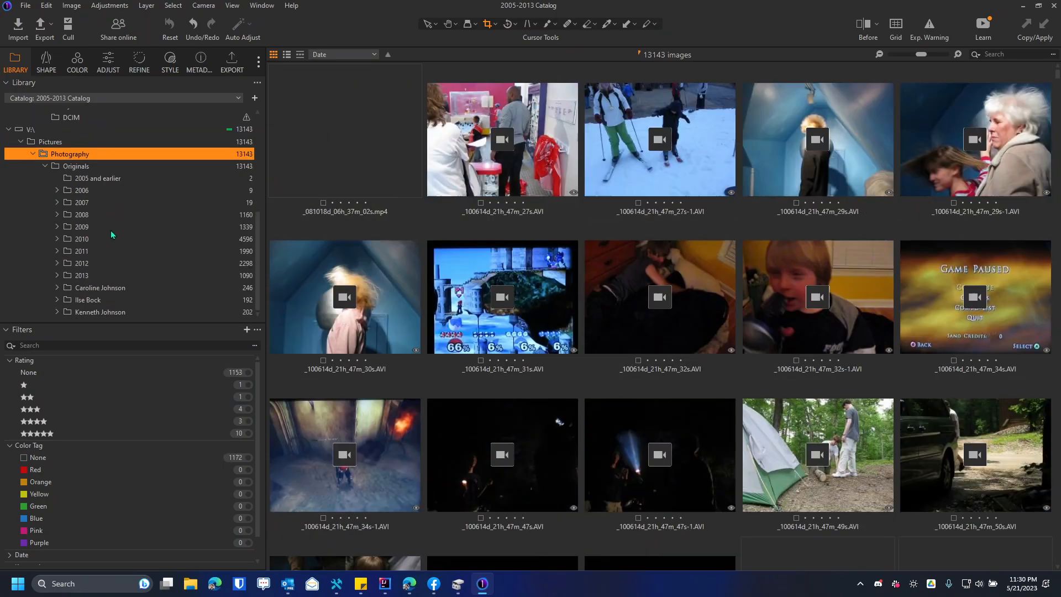
{"action": "left_click", "coordinate": [101, 193]}
{"action": "left_click", "coordinate": [102, 178]}
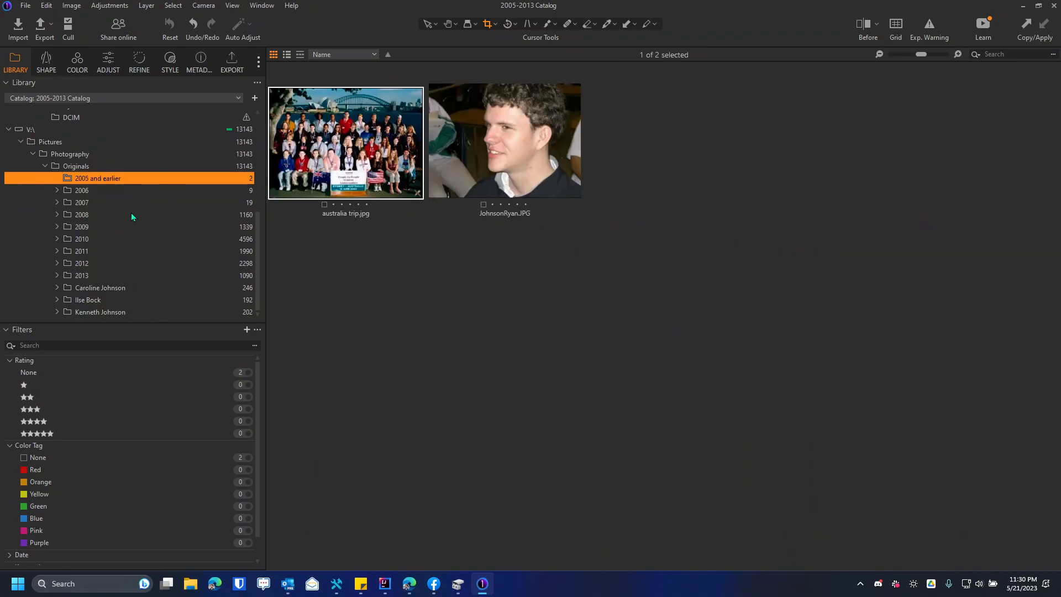
- Check the missing F:\ drive and its Pictures folder again in the catalog's folder list
{"action": "scroll", "coordinate": [128, 215], "scroll_direction": "up", "scroll_amount": 3}
{"action": "left_click", "coordinate": [44, 188]}
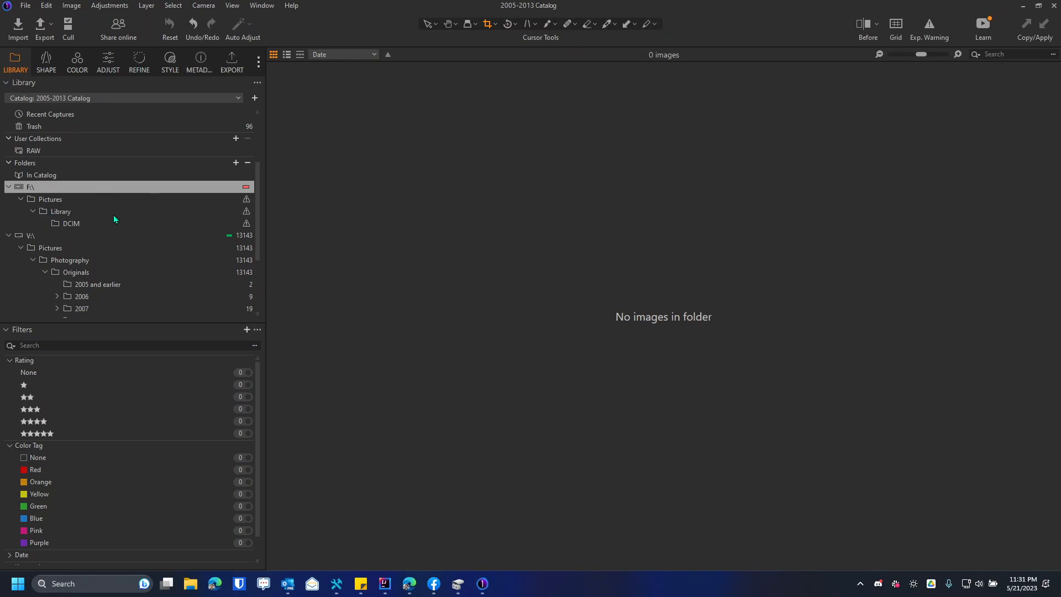
{"action": "left_click", "coordinate": [50, 198]}
{"action": "double_click", "coordinate": [44, 188]}
{"action": "left_click", "coordinate": [8, 188]}
- Switch to DB Browser for SQLite with the 2005-2013 Catalog database and maximize its window
{"action": "left_click_drag", "start_coordinate": [1060, 342], "coordinate": [516, 90]}
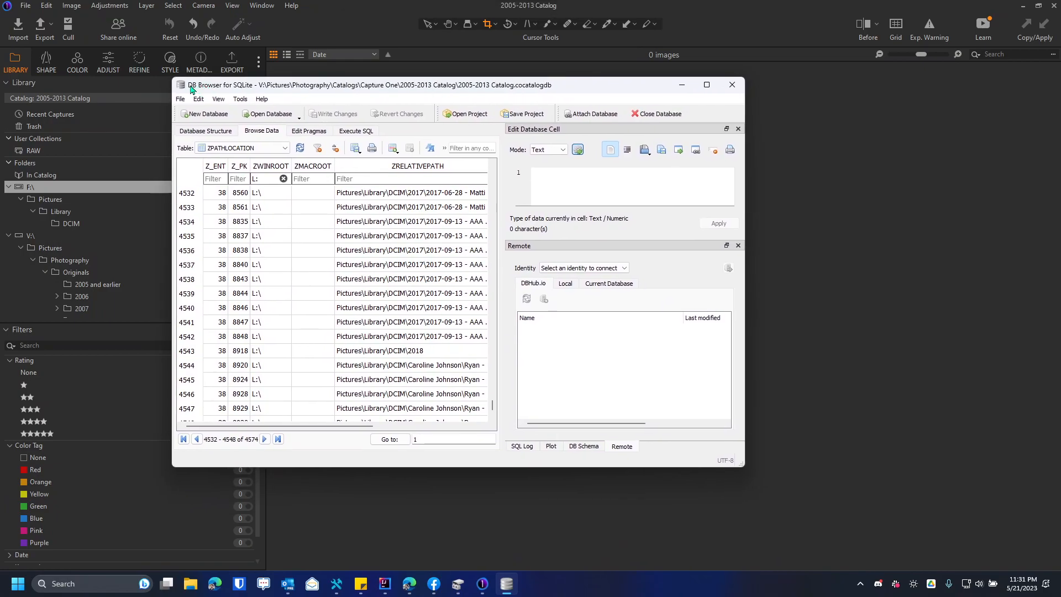
{"action": "left_click_drag", "start_coordinate": [357, 86], "coordinate": [461, 80]}
{"action": "double_click", "coordinate": [460, 79]}
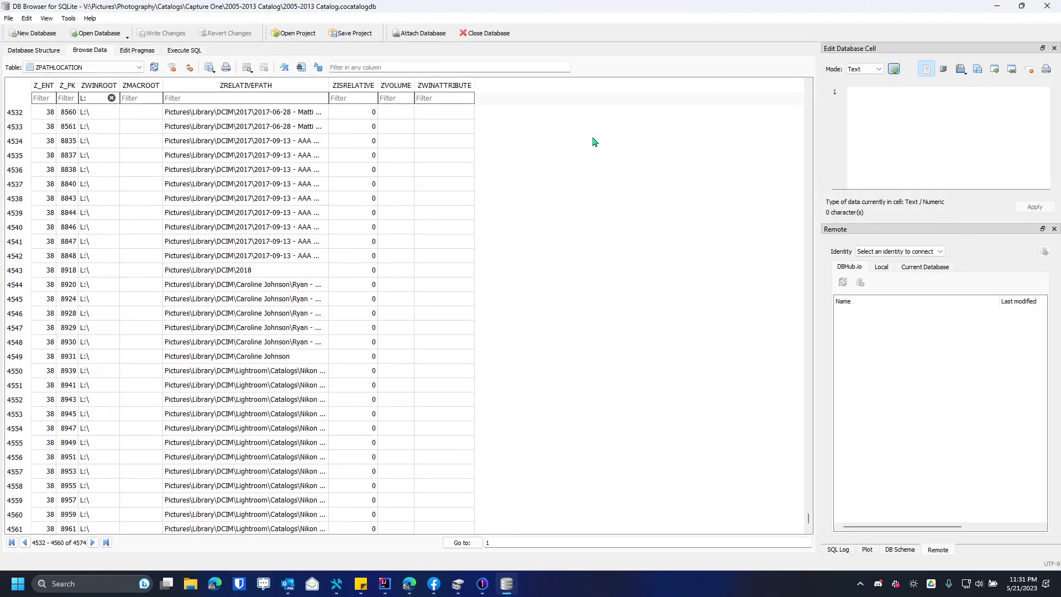
{"action": "scroll", "coordinate": [643, 323], "scroll_direction": "up", "scroll_amount": 6}
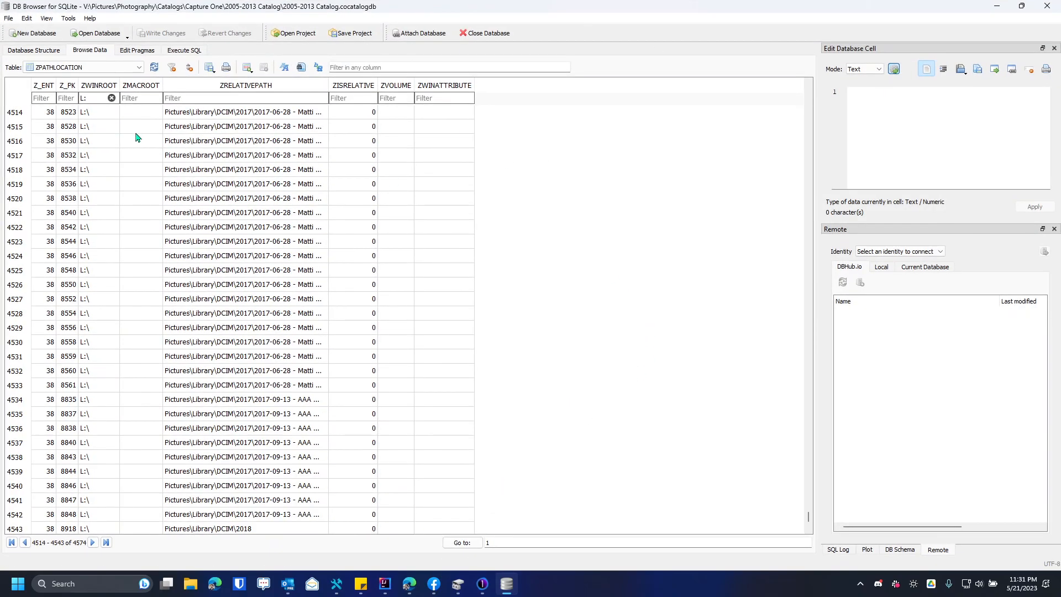
- View the structure of the catalog database with its tables and indices
{"action": "left_click", "coordinate": [49, 50]}
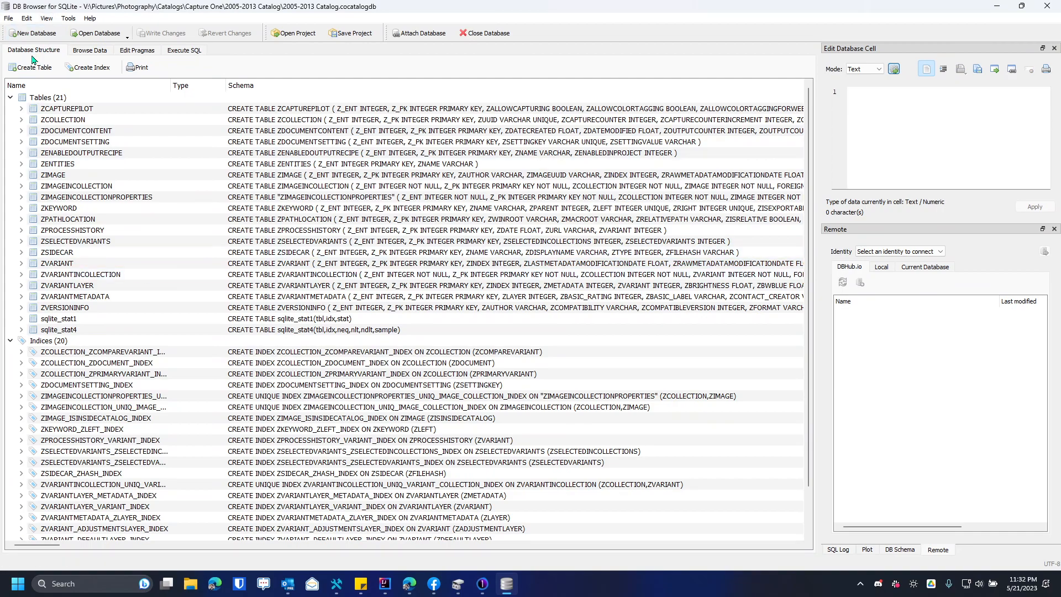
{"action": "left_click", "coordinate": [8, 19]}
{"action": "mouse_move", "coordinate": [76, 24]}
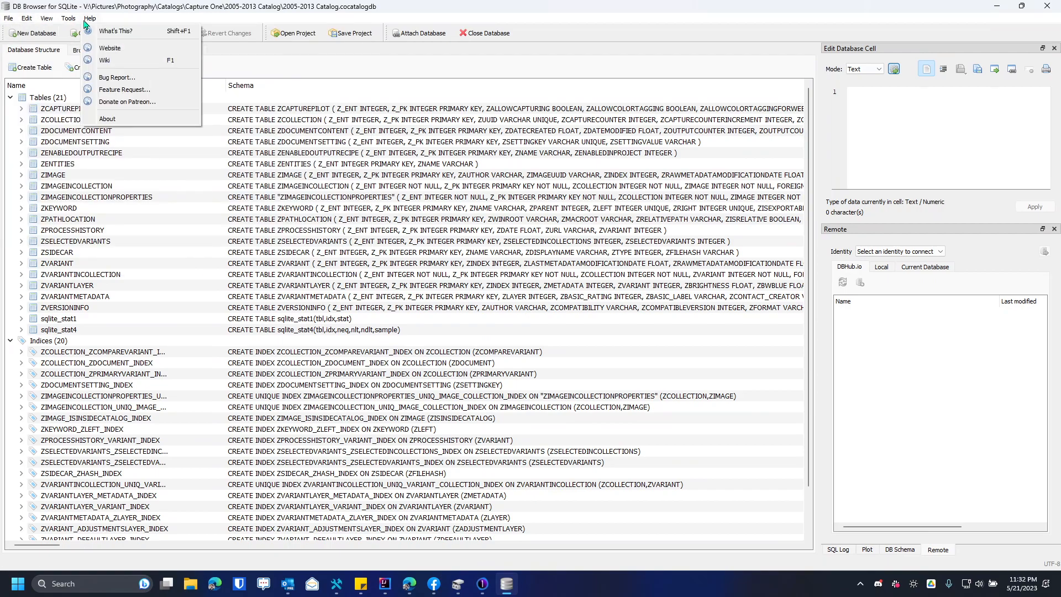
{"action": "left_click", "coordinate": [7, 20]}
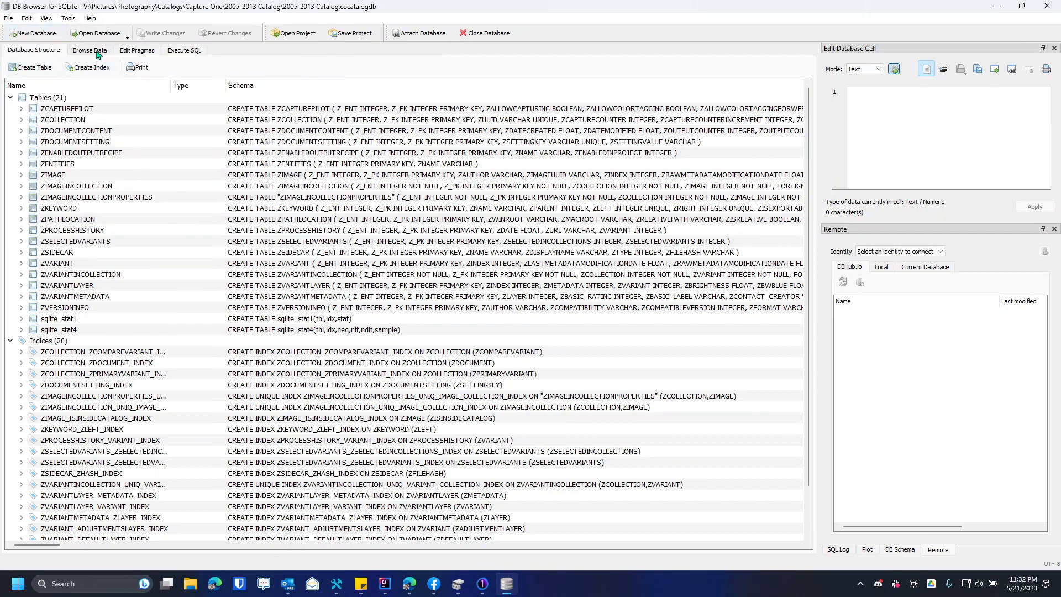
- Browse the database's table data, going from ZPATHLOCATION to the ZCOLLECTION table, and examine its rows
{"action": "left_click", "coordinate": [91, 50]}
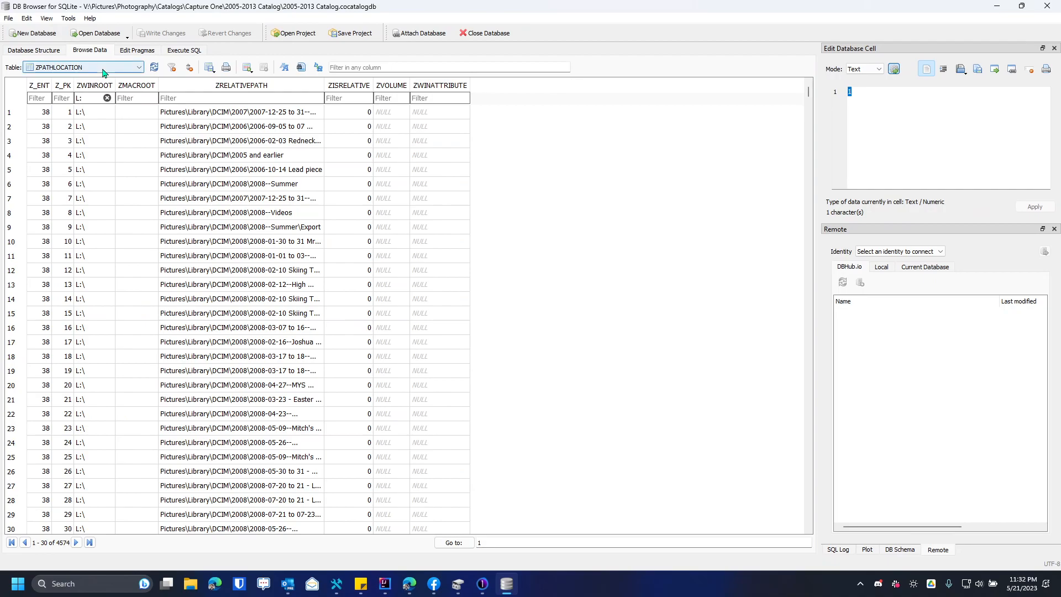
{"action": "left_click", "coordinate": [103, 71]}
{"action": "left_click", "coordinate": [84, 70]}
{"action": "left_click", "coordinate": [84, 68]}
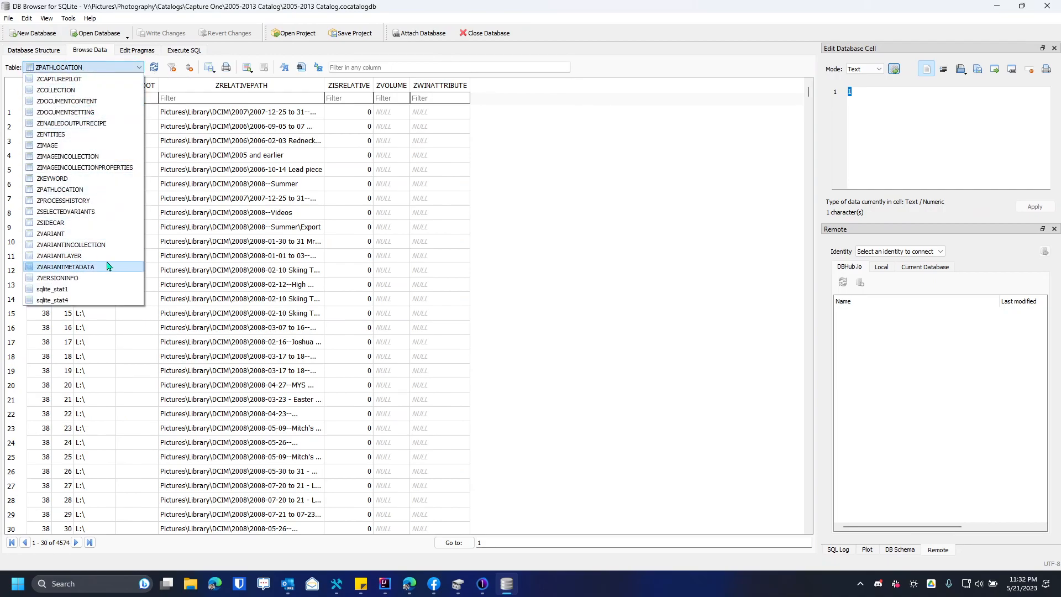
{"action": "left_click", "coordinate": [110, 78]}
{"action": "left_click", "coordinate": [111, 64]}
{"action": "left_click", "coordinate": [111, 63]}
{"action": "scroll", "coordinate": [110, 67], "scroll_direction": "down", "scroll_amount": 1}
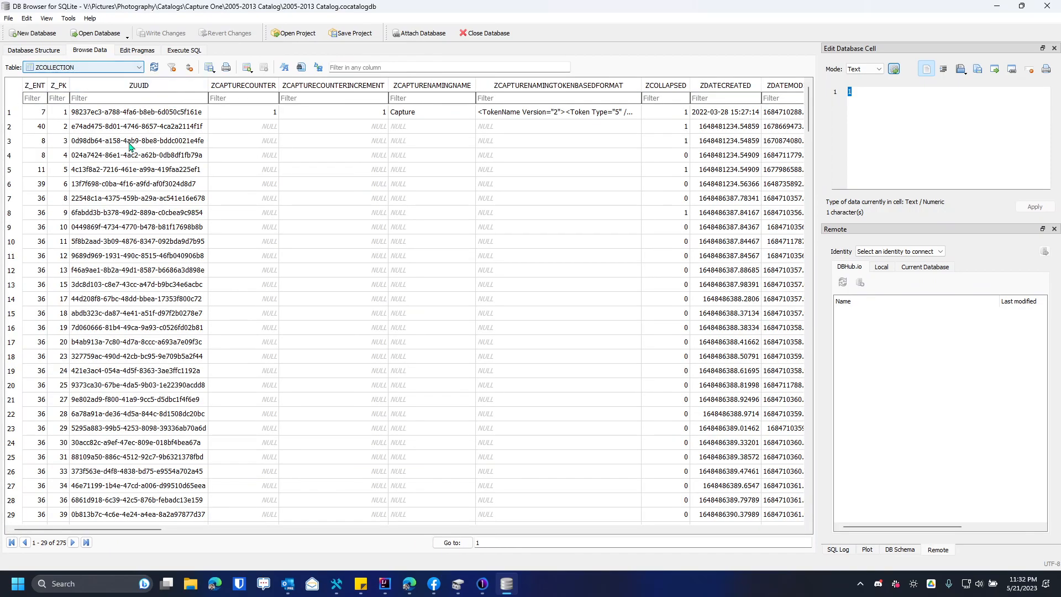
{"action": "scroll", "coordinate": [240, 474], "scroll_direction": "down", "scroll_amount": 2}
{"action": "left_click_drag", "start_coordinate": [139, 529], "coordinate": [78, 522]}
- Look through the data of the tables from ZDOCUMENTCONTENT to ZKEYWORD one after another
{"action": "left_click", "coordinate": [83, 67]}
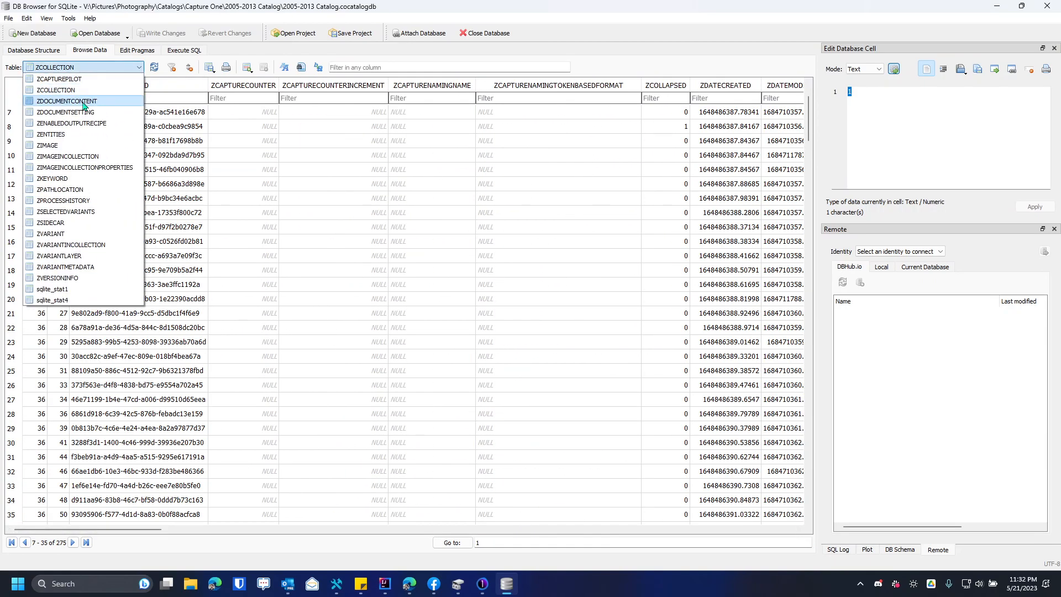
{"action": "left_click", "coordinate": [83, 103]}
{"action": "scroll", "coordinate": [71, 70], "scroll_direction": "down", "scroll_amount": 1}
{"action": "left_click", "coordinate": [72, 69]}
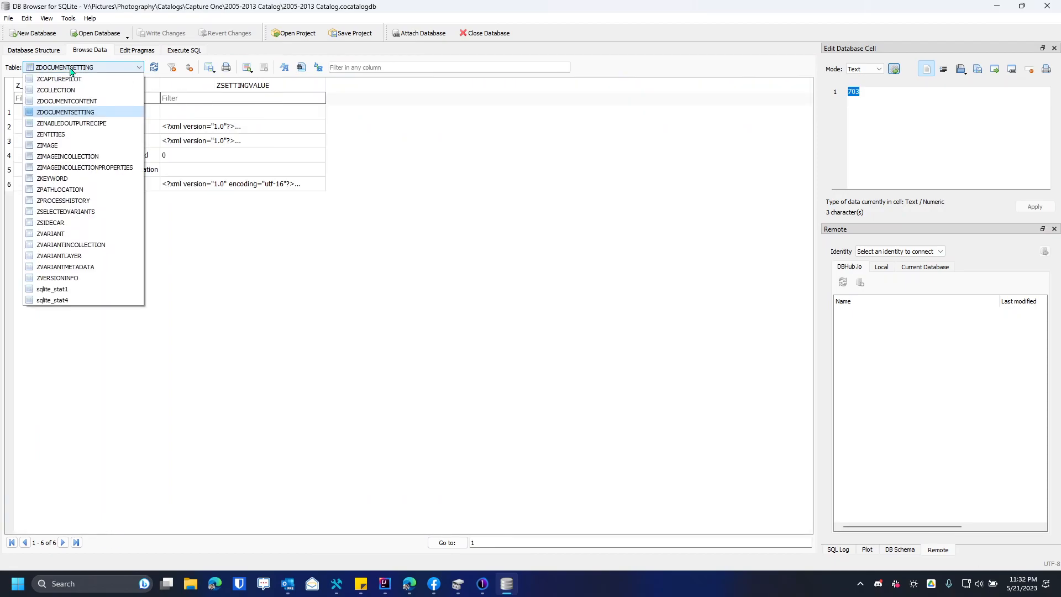
{"action": "left_click", "coordinate": [72, 123]}
{"action": "left_click", "coordinate": [77, 67]}
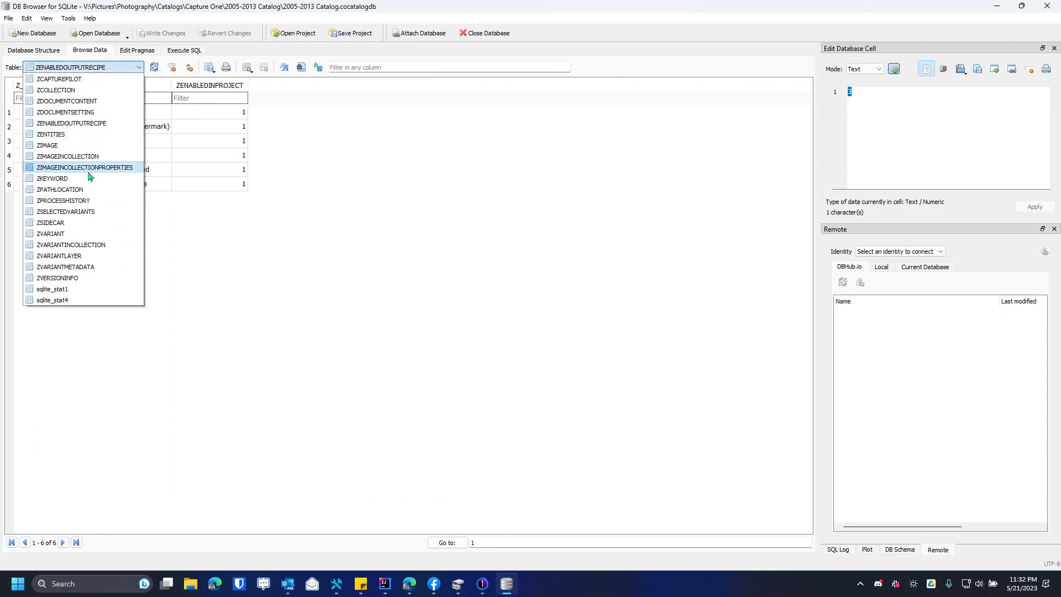
{"action": "left_click", "coordinate": [82, 135]}
{"action": "scroll", "coordinate": [86, 67], "scroll_direction": "down", "scroll_amount": 2}
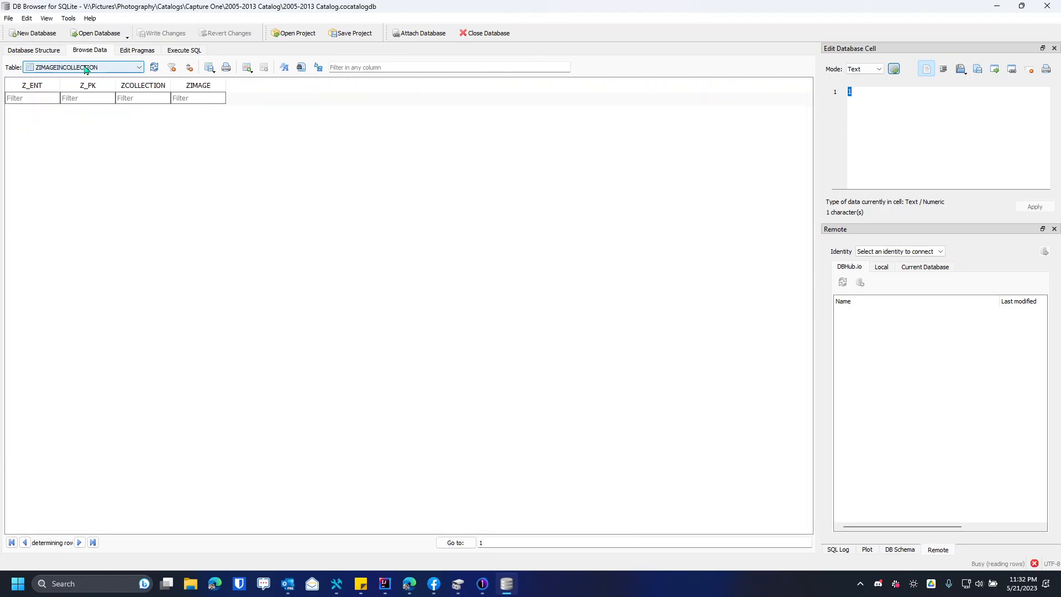
{"action": "scroll", "coordinate": [86, 67], "scroll_direction": "up", "scroll_amount": 1}
{"action": "scroll", "coordinate": [85, 67], "scroll_direction": "down", "scroll_amount": 3}
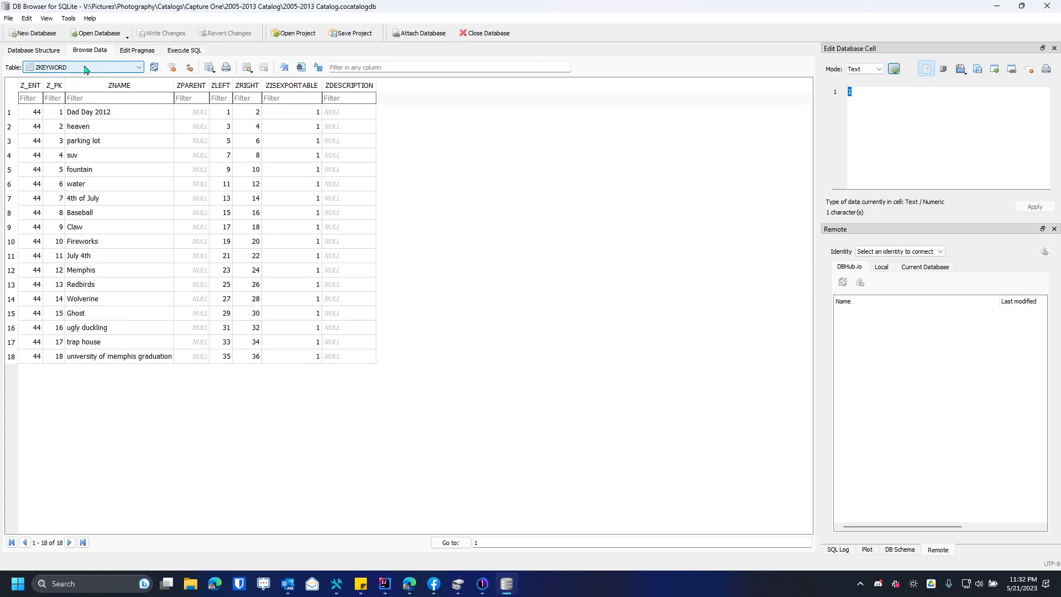
- Return to the ZPATHLOCATION table and examine the ZWINROOT, ZMACROOT and ZRELATIVEPATH values of its first rows
{"action": "left_click", "coordinate": [85, 68]}
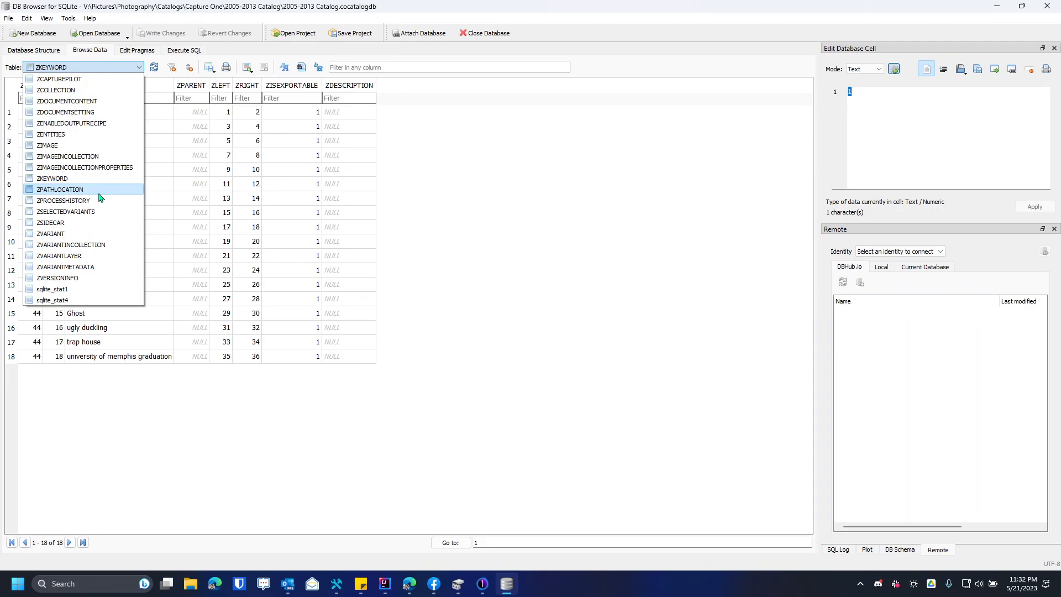
{"action": "left_click", "coordinate": [104, 194]}
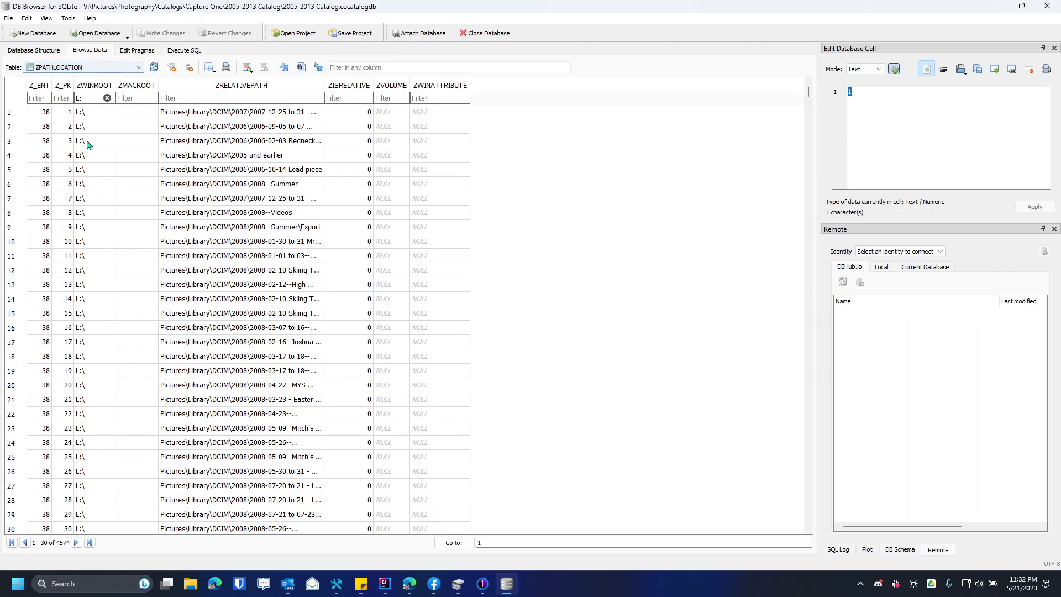
{"action": "left_click", "coordinate": [95, 113]}
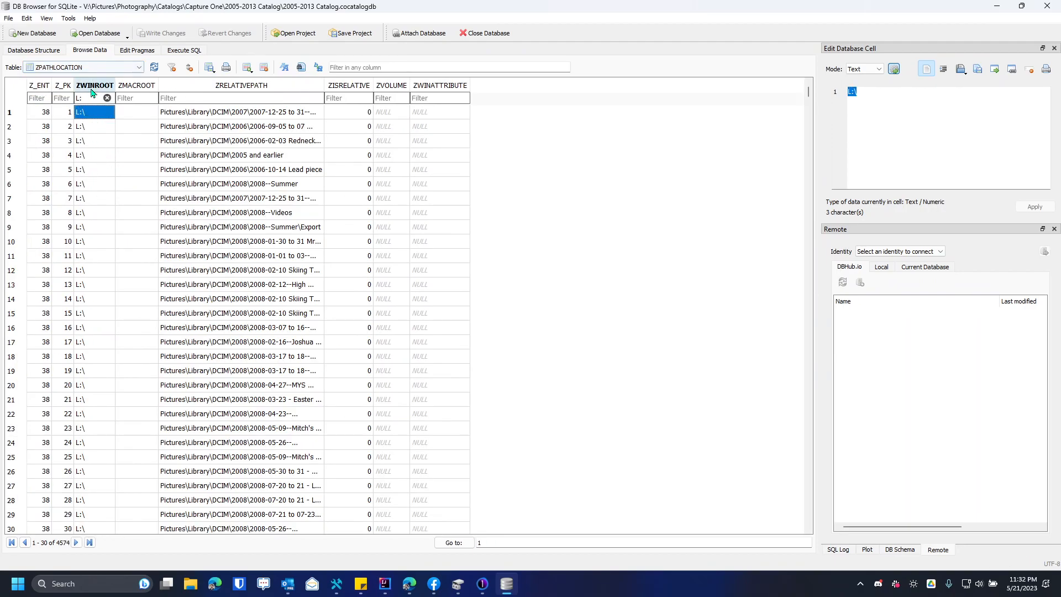
{"action": "left_click", "coordinate": [202, 115]}
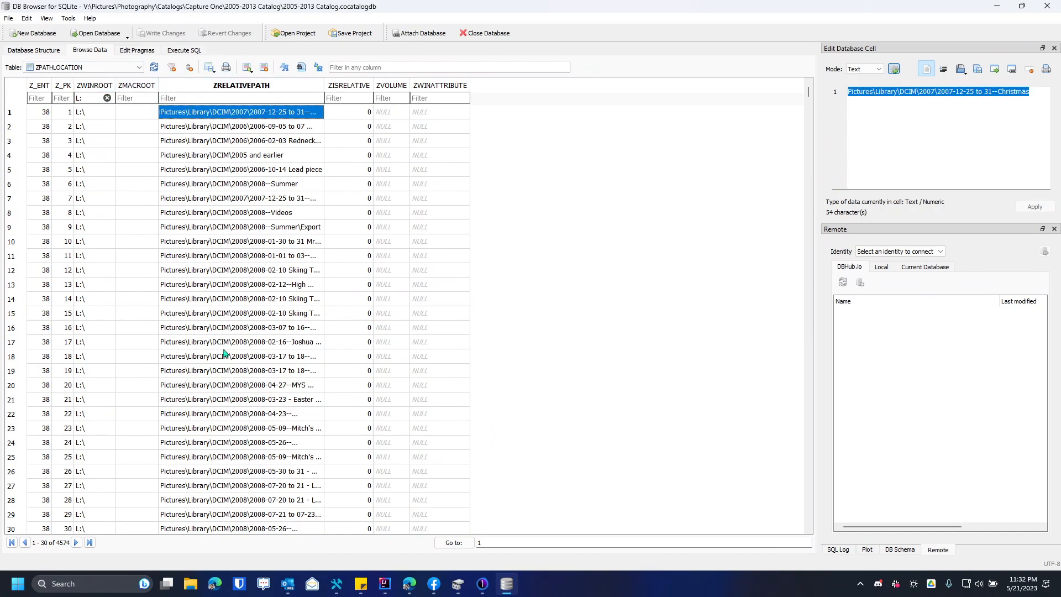
{"action": "left_click", "coordinate": [97, 112]}
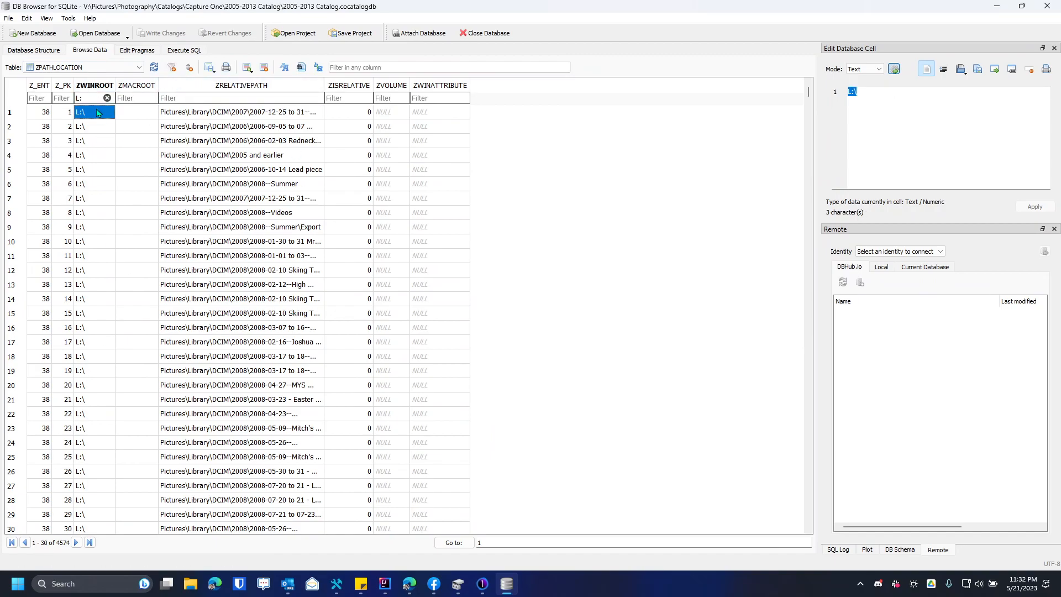
{"action": "left_click", "coordinate": [85, 97]}
{"action": "left_click_drag", "start_coordinate": [89, 98], "coordinate": [76, 99]}
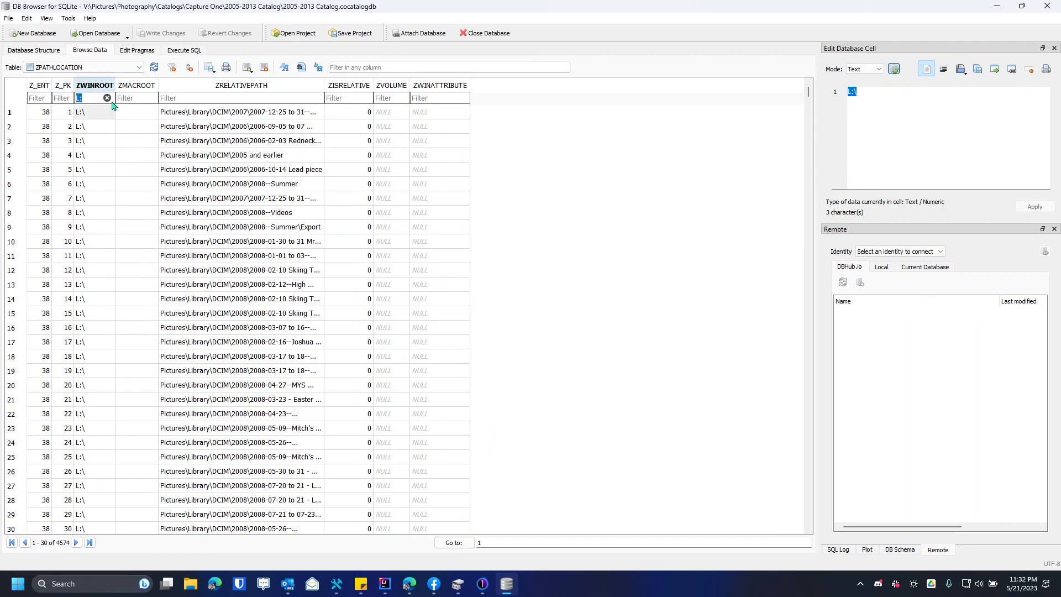
{"action": "left_click", "coordinate": [92, 114]}
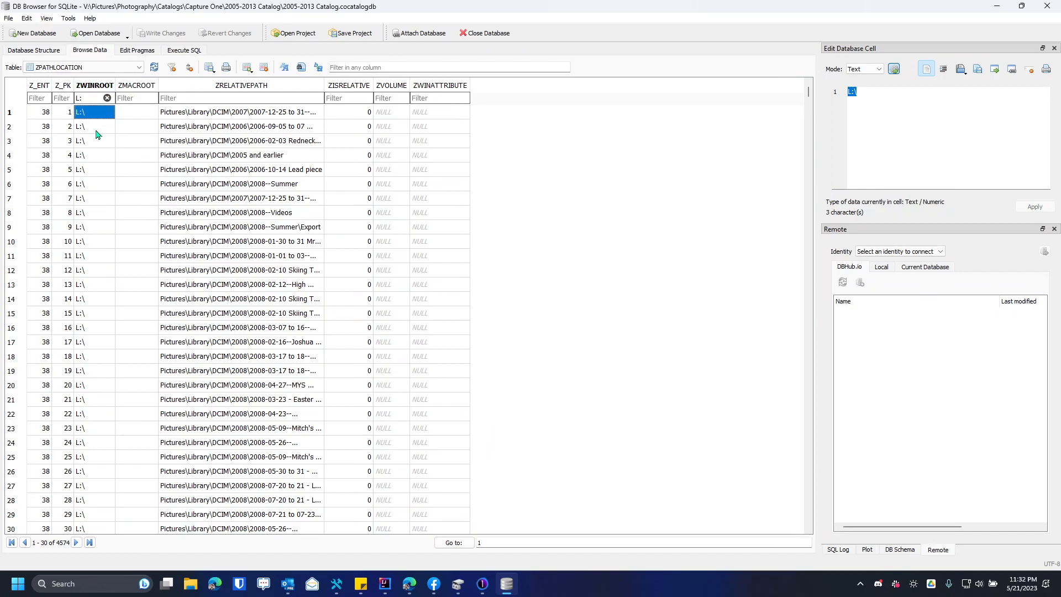
{"action": "left_click", "coordinate": [125, 117]}
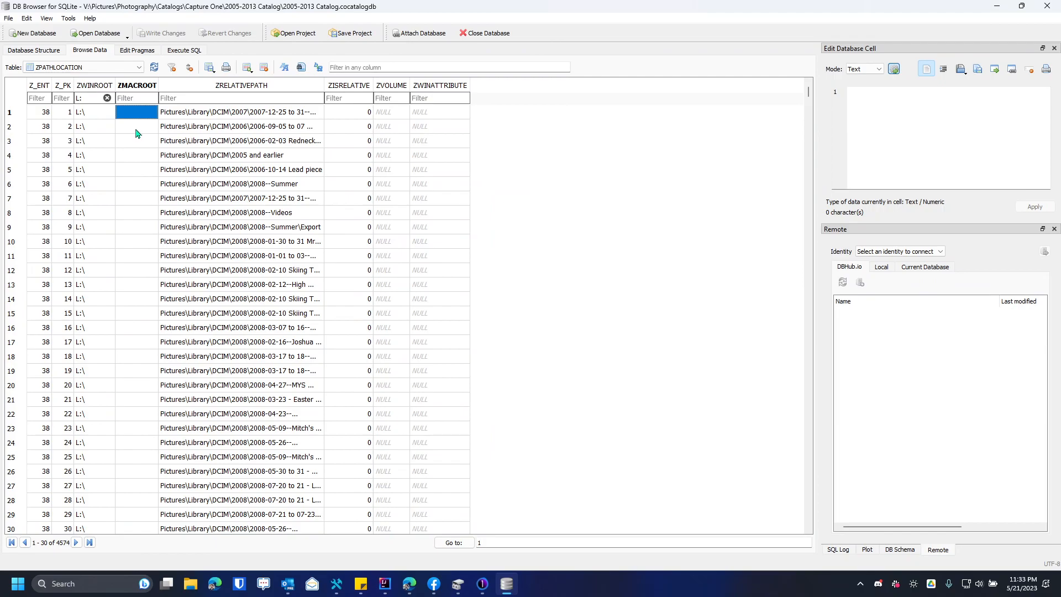
{"action": "left_click", "coordinate": [132, 128]}
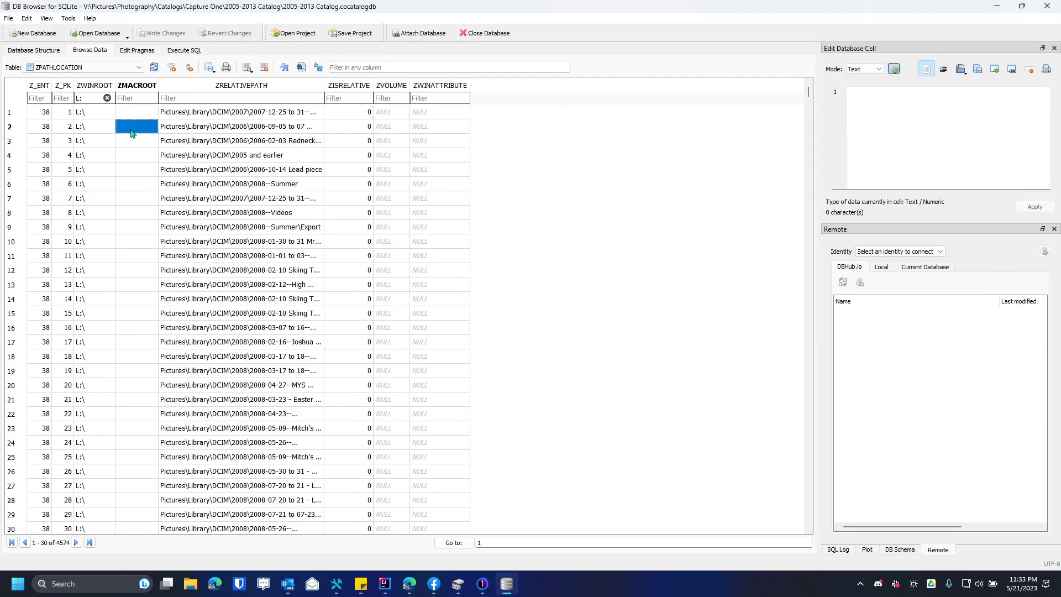
{"action": "left_click", "coordinate": [95, 116]}
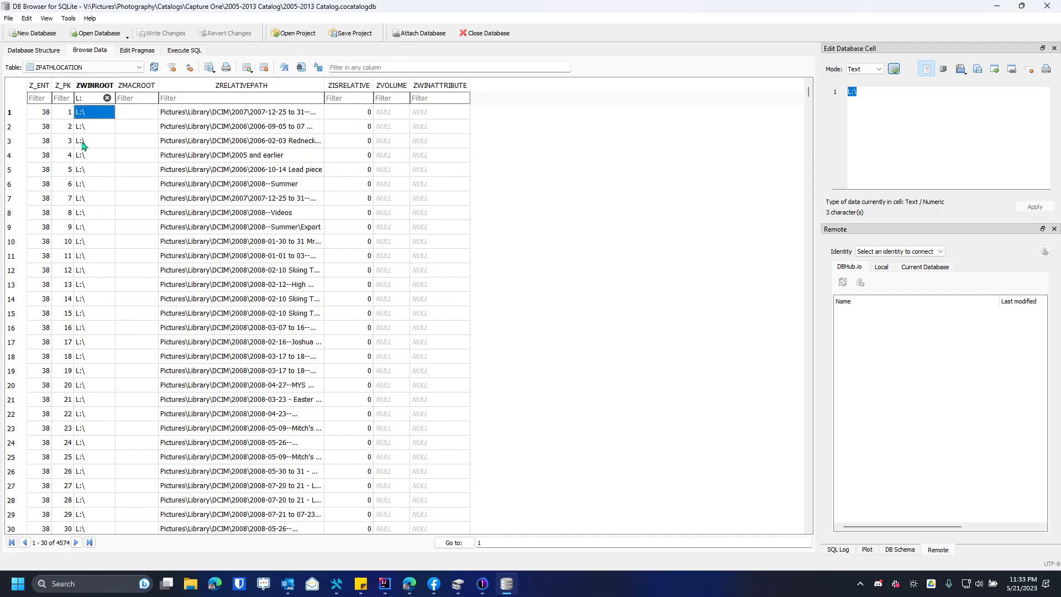
- Widen the ZRELATIVEPATH column to fit the full folder paths and reselect the ZPATHLOCATION table
{"action": "left_click_drag", "start_coordinate": [324, 88], "coordinate": [450, 89]}
{"action": "left_click", "coordinate": [50, 68]}
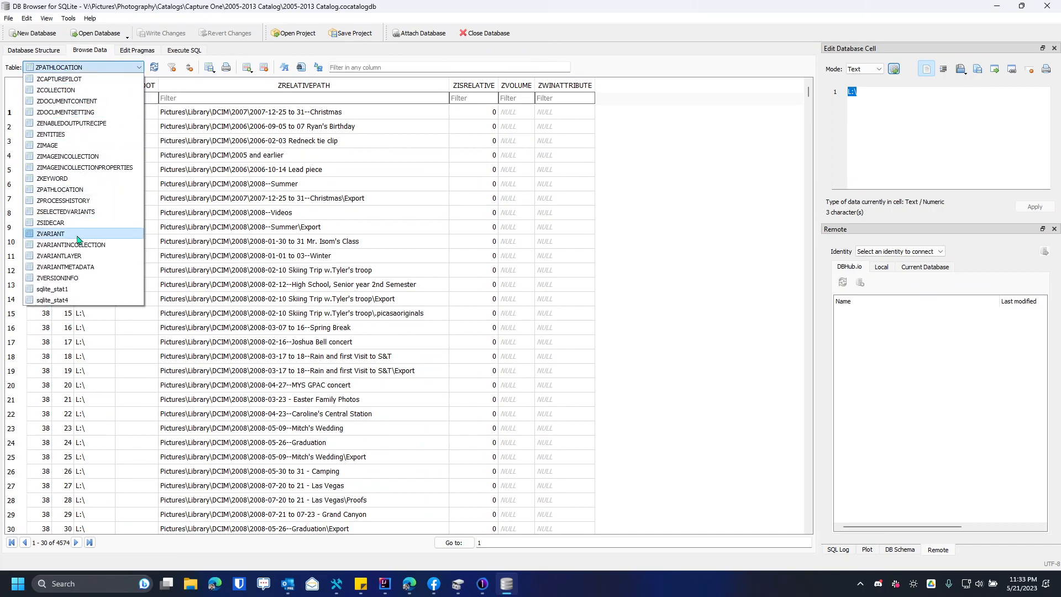
{"action": "left_click", "coordinate": [79, 191]}
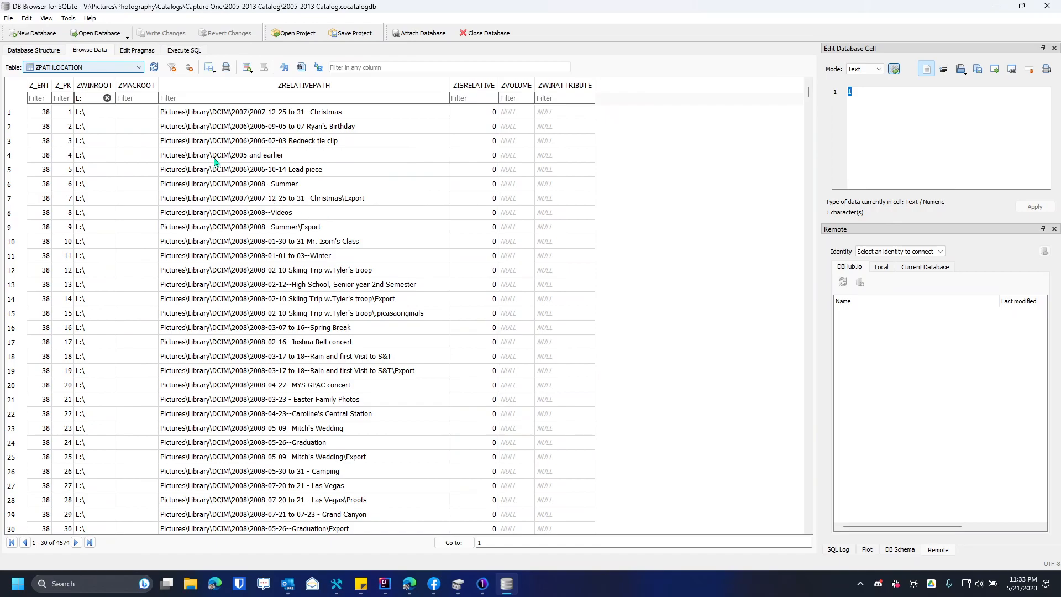
- Look further down the filtered ZPATHLOCATION rows and clear the filter on the ZWINROOT column
{"action": "left_click_drag", "start_coordinate": [808, 93], "coordinate": [807, 155]}
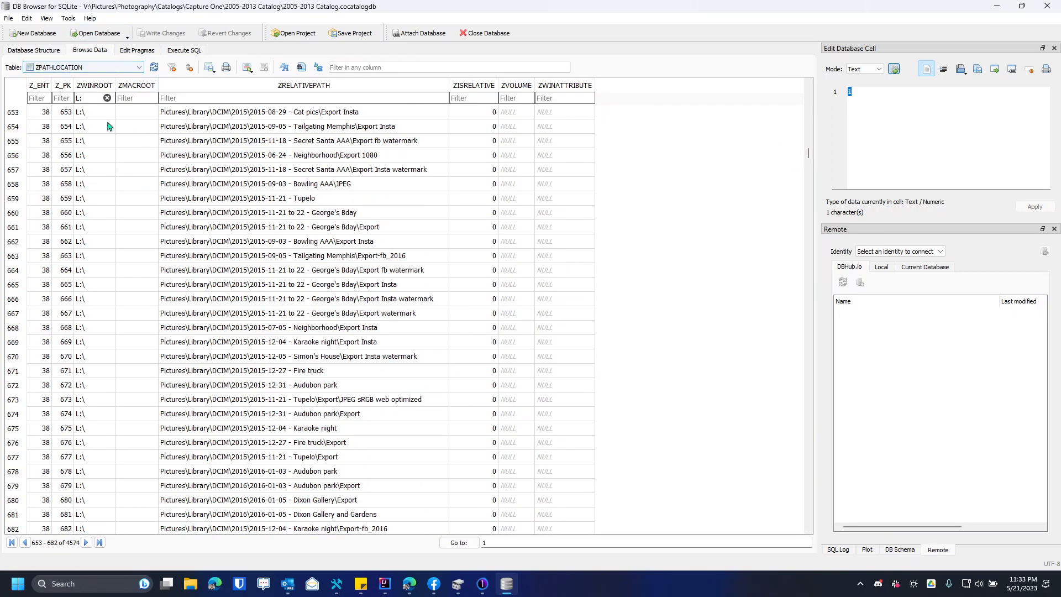
{"action": "left_click", "coordinate": [107, 97]}
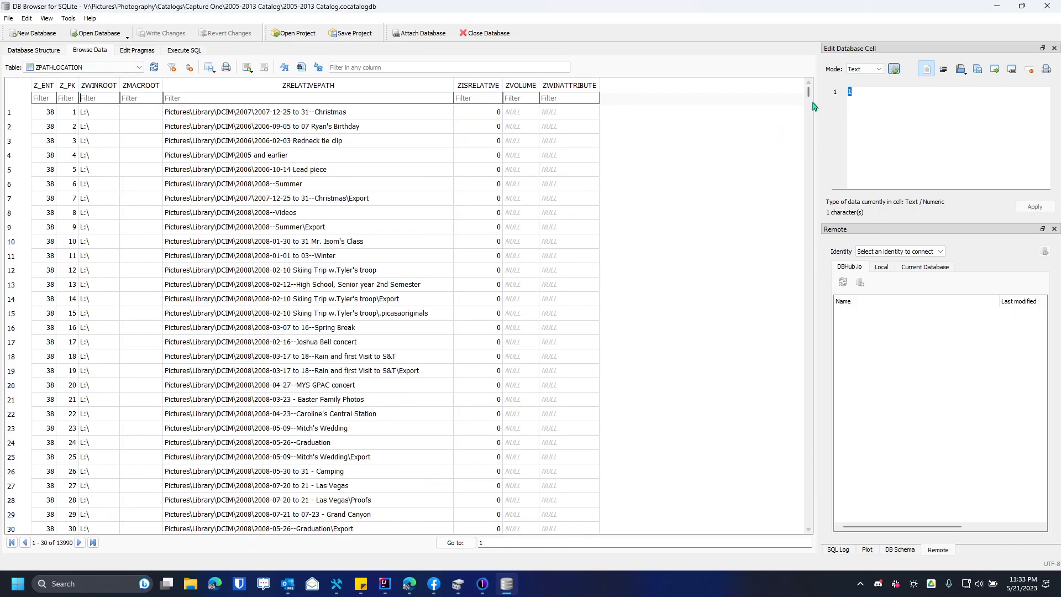
- Look through the F:\ rows in the middle of the unfiltered ZPATHLOCATION table, checking their ZWINROOT and ZRELATIVEPATH values
{"action": "left_click_drag", "start_coordinate": [810, 99], "coordinate": [797, 299]}
{"action": "left_click", "coordinate": [94, 187]}
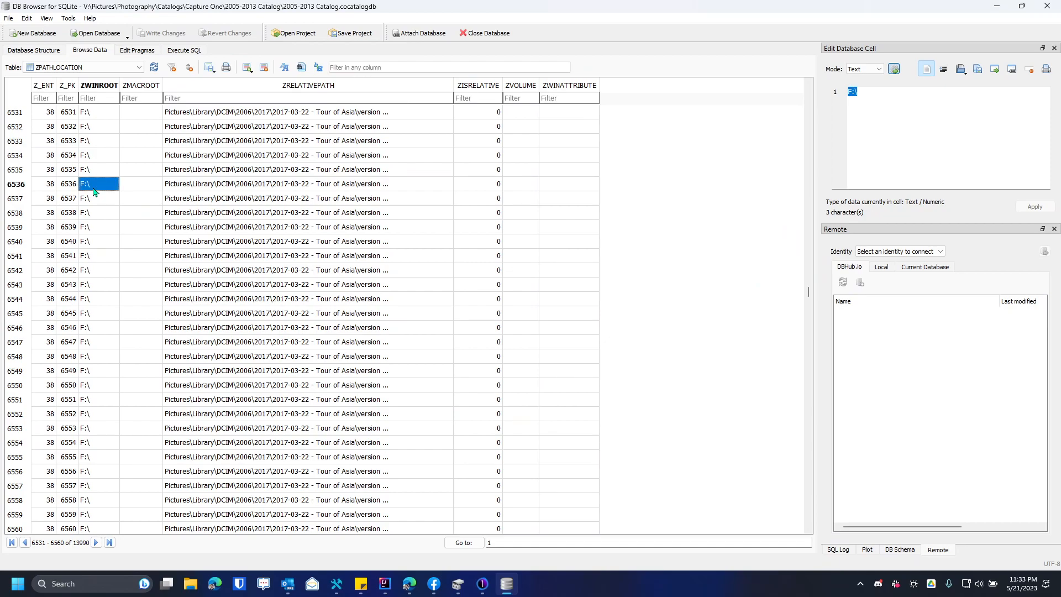
{"action": "scroll", "coordinate": [216, 193], "scroll_direction": "up", "scroll_amount": 12}
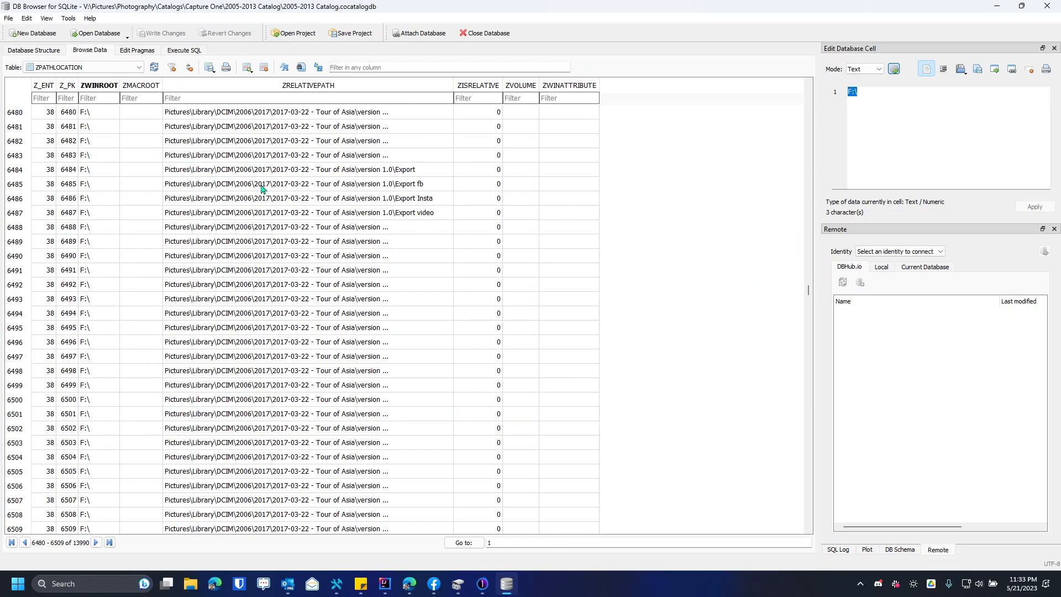
{"action": "scroll", "coordinate": [266, 188], "scroll_direction": "up", "scroll_amount": 20}
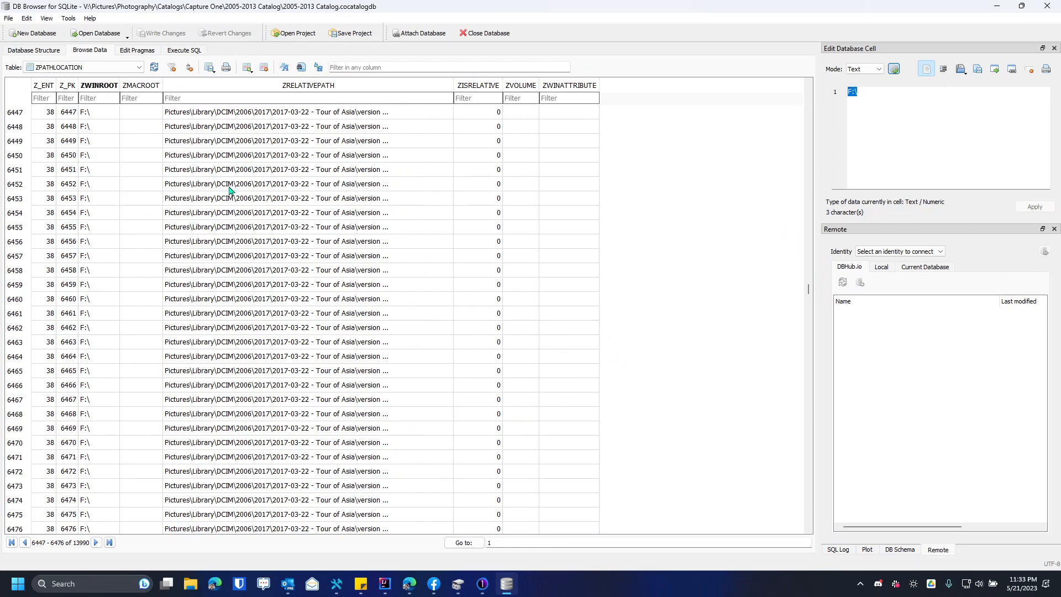
{"action": "scroll", "coordinate": [231, 189], "scroll_direction": "up", "scroll_amount": 20}
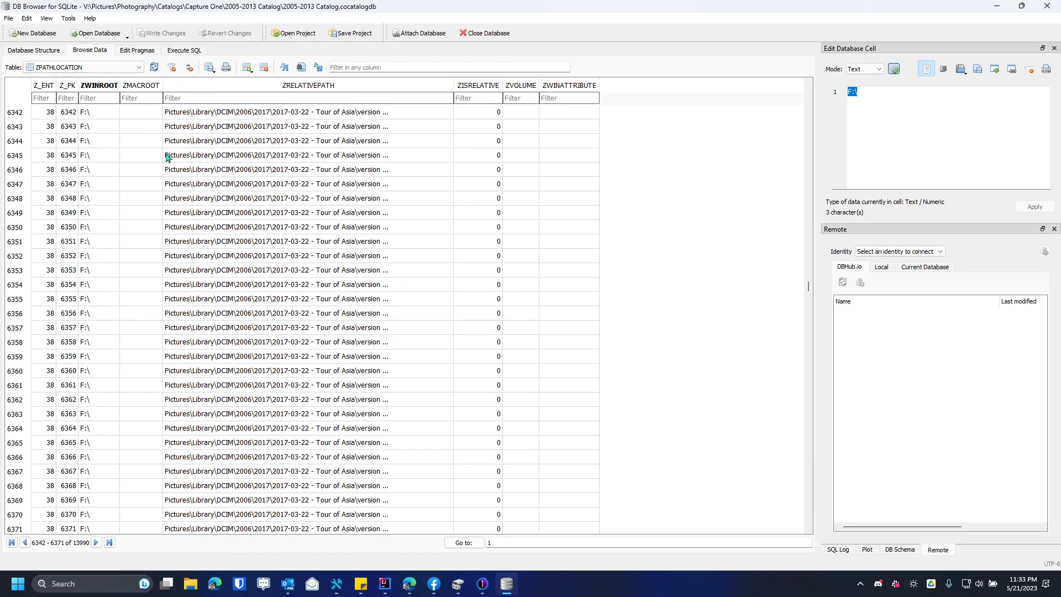
{"action": "scroll", "coordinate": [168, 157], "scroll_direction": "up", "scroll_amount": 10}
- Return to the start of the ZPATHLOCATION table, filter the ZWINROOT column by F: and select the first row's relative path
{"action": "left_click_drag", "start_coordinate": [808, 284], "coordinate": [808, 83]}
{"action": "left_click", "coordinate": [98, 99]}
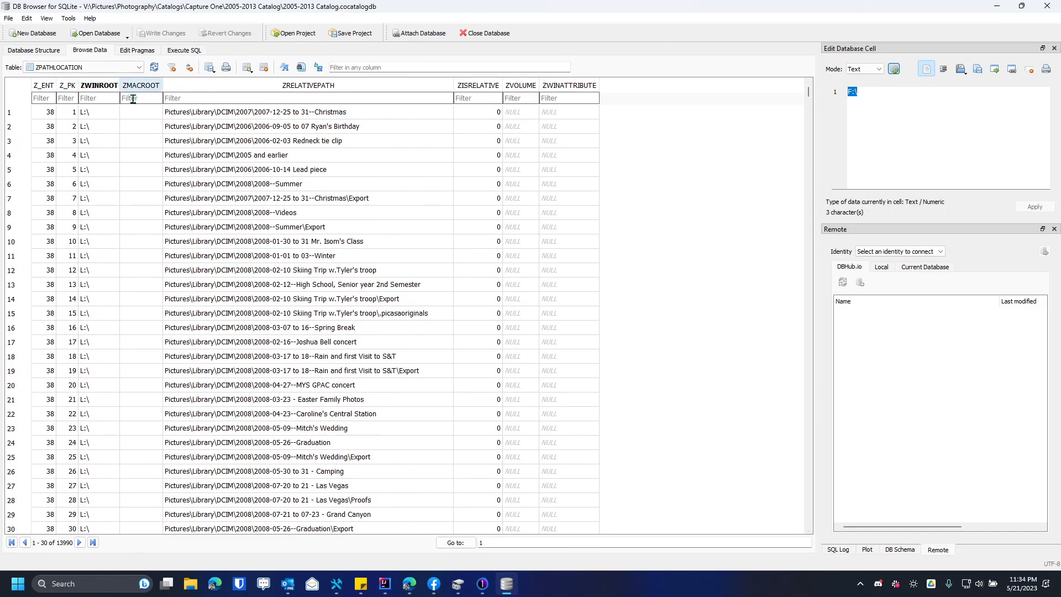
{"action": "type", "text": "F:"}
{"action": "left_click", "coordinate": [198, 113]}
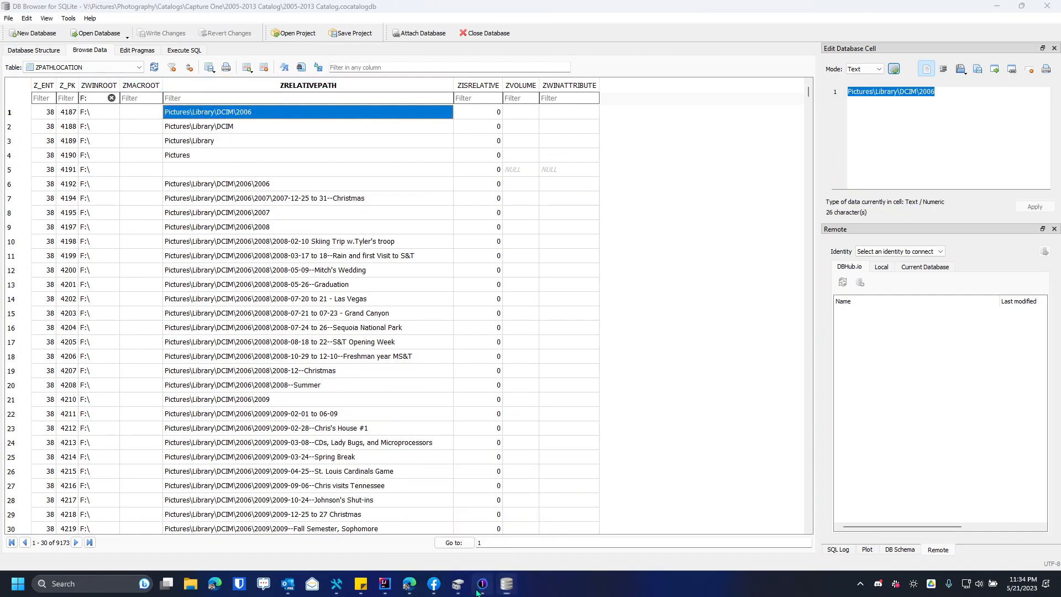
- Switch to Capture One and examine the folder tree of the F:\ drive down to its DCIM folder
{"action": "left_click", "coordinate": [481, 492]}
{"action": "scroll", "coordinate": [45, 195], "scroll_direction": "down", "scroll_amount": 2}
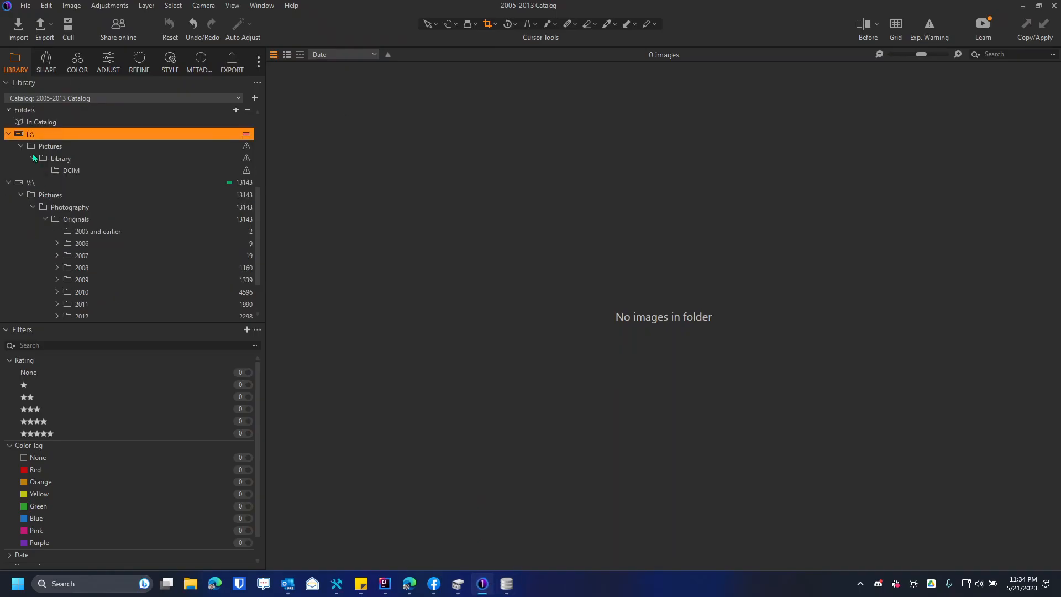
{"action": "left_click", "coordinate": [72, 170]}
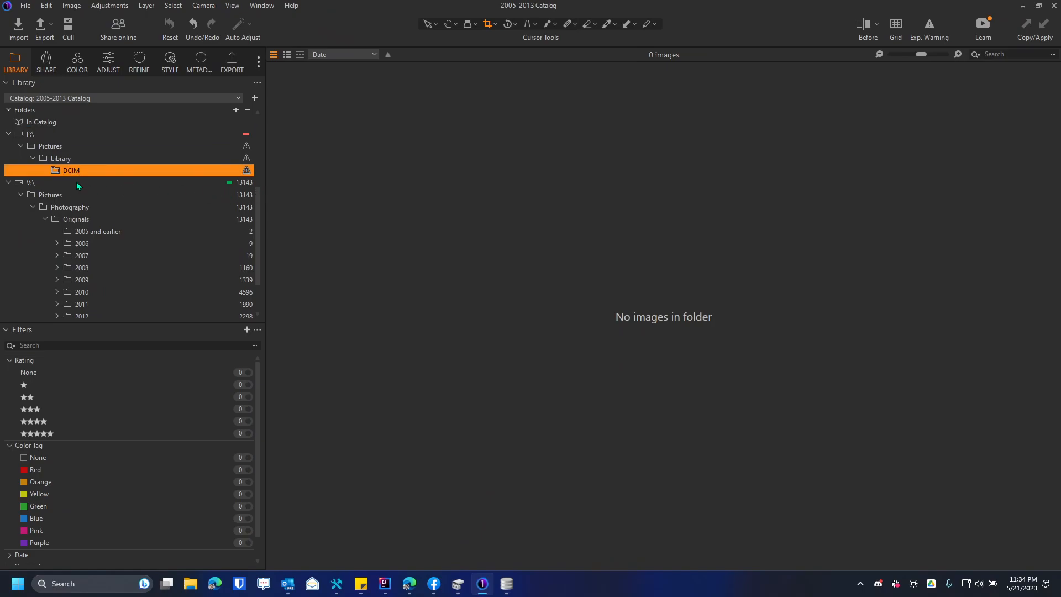
{"action": "left_click", "coordinate": [76, 164]}
{"action": "left_click", "coordinate": [112, 173]}
{"action": "scroll", "coordinate": [112, 174], "scroll_direction": "down", "scroll_amount": 1}
{"action": "scroll", "coordinate": [111, 167], "scroll_direction": "up", "scroll_amount": 1}
{"action": "scroll", "coordinate": [94, 176], "scroll_direction": "up", "scroll_amount": 1}
{"action": "scroll", "coordinate": [95, 175], "scroll_direction": "down", "scroll_amount": 2}
{"action": "scroll", "coordinate": [94, 175], "scroll_direction": "up", "scroll_amount": 2}
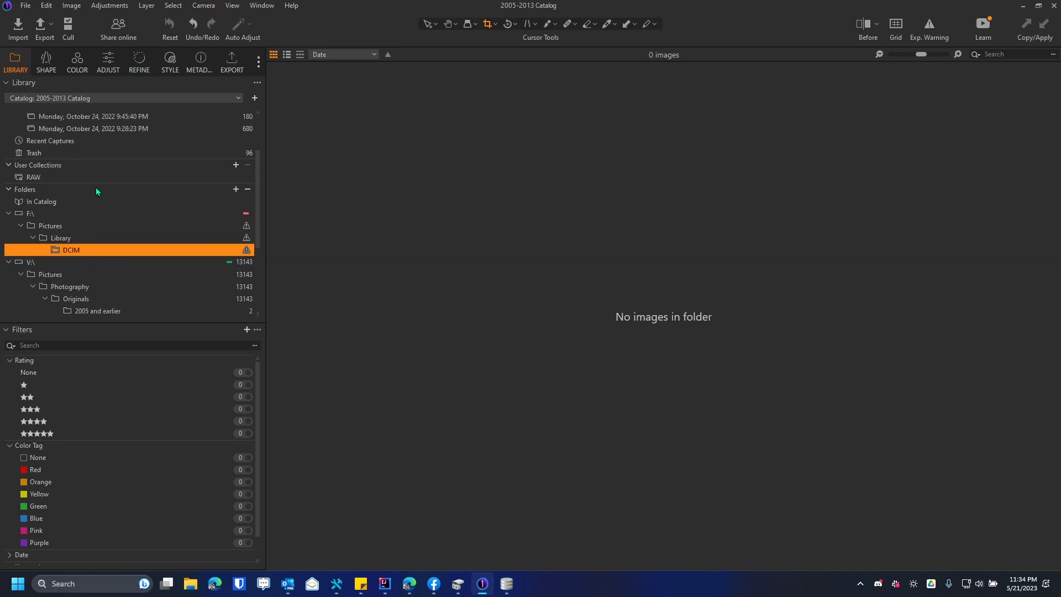
- Compare the F:\ drive's Library and DCIM folders in Capture One with the filtered F:\ paths in DB Browser
{"action": "key", "text": "alt+Tab"}
{"action": "key", "text": "alt+Tab"}
{"action": "scroll", "coordinate": [78, 255], "scroll_direction": "down", "scroll_amount": 1}
{"action": "left_click", "coordinate": [78, 240]}
{"action": "left_click", "coordinate": [69, 251]}
{"action": "scroll", "coordinate": [130, 276], "scroll_direction": "down", "scroll_amount": 3}
{"action": "scroll", "coordinate": [119, 276], "scroll_direction": "up", "scroll_amount": 3}
{"action": "scroll", "coordinate": [115, 273], "scroll_direction": "up", "scroll_amount": 4}
{"action": "scroll", "coordinate": [96, 275], "scroll_direction": "down", "scroll_amount": 4}
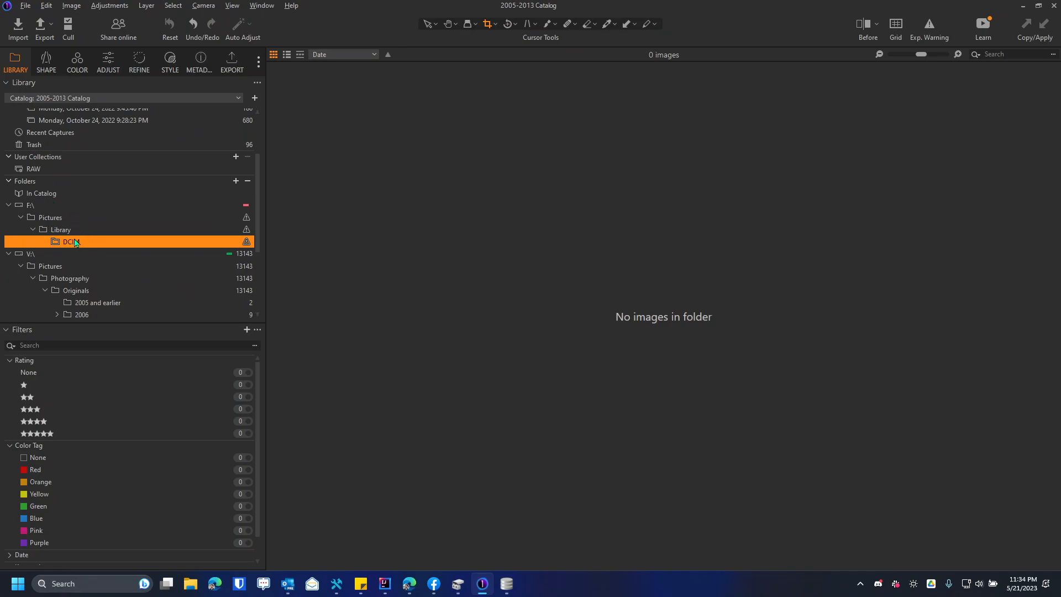
{"action": "key", "text": "alt+Tab"}
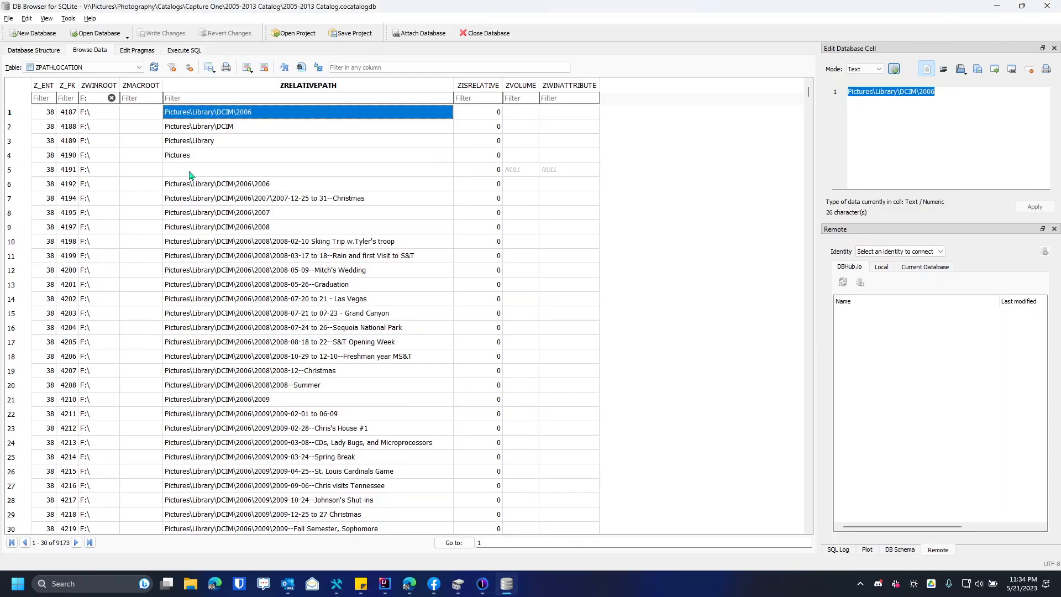
{"action": "key", "text": "alt+Tab"}
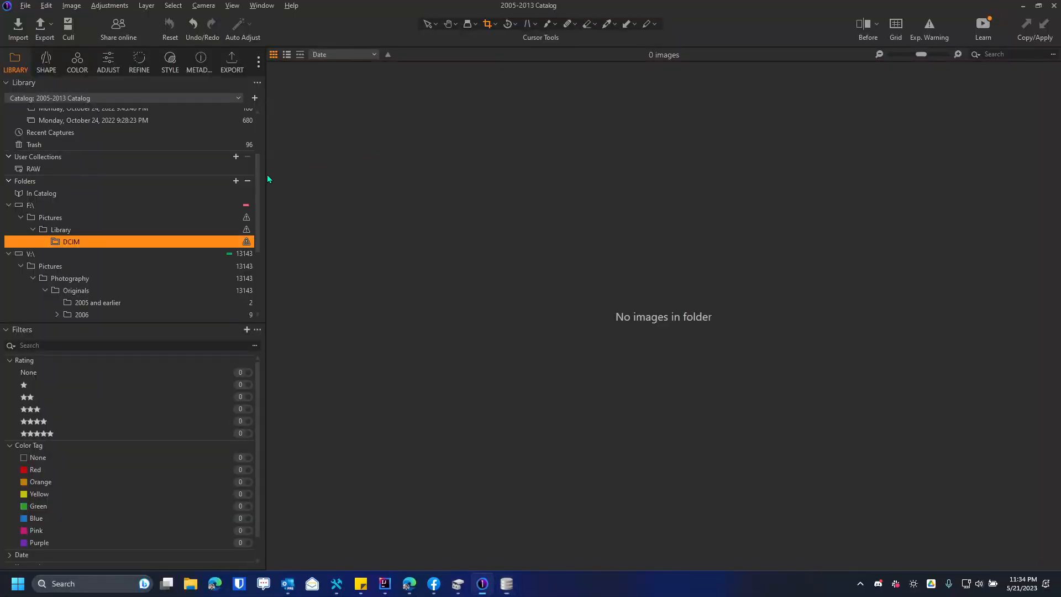
- Close Capture One and launch Capture One 23 again to reload the 2005-2013 catalog
{"action": "left_click", "coordinate": [1054, 5]}
{"action": "left_click", "coordinate": [675, 312]}
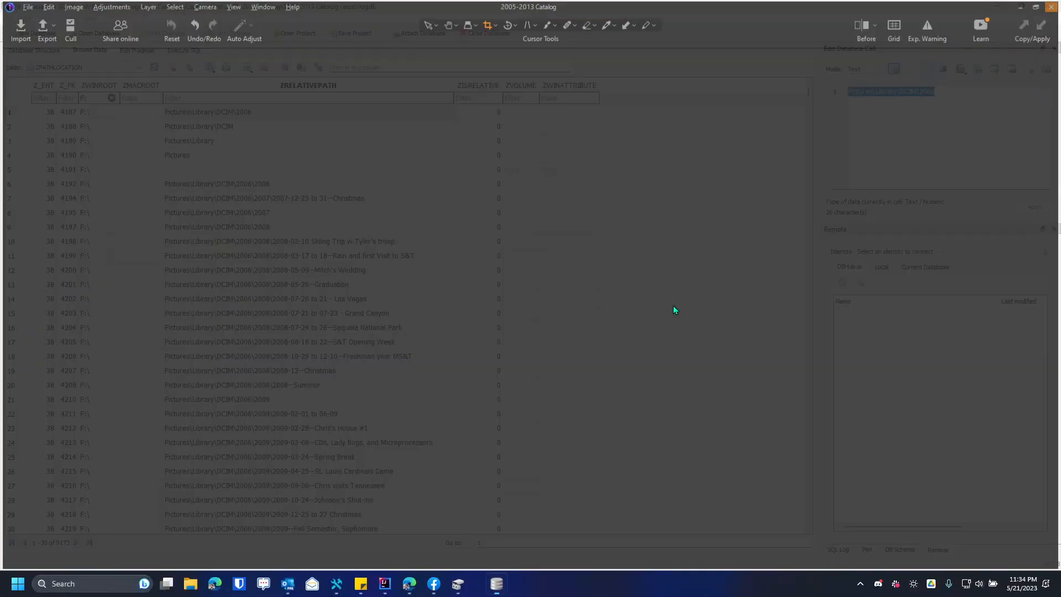
{"action": "key", "text": "super"}
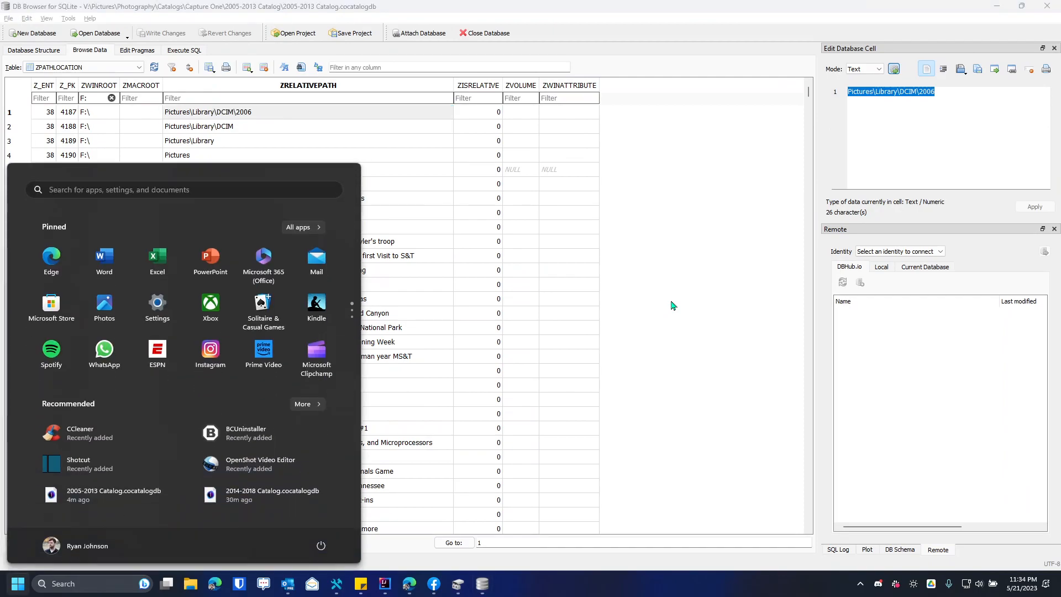
{"action": "type", "text": "capture"}
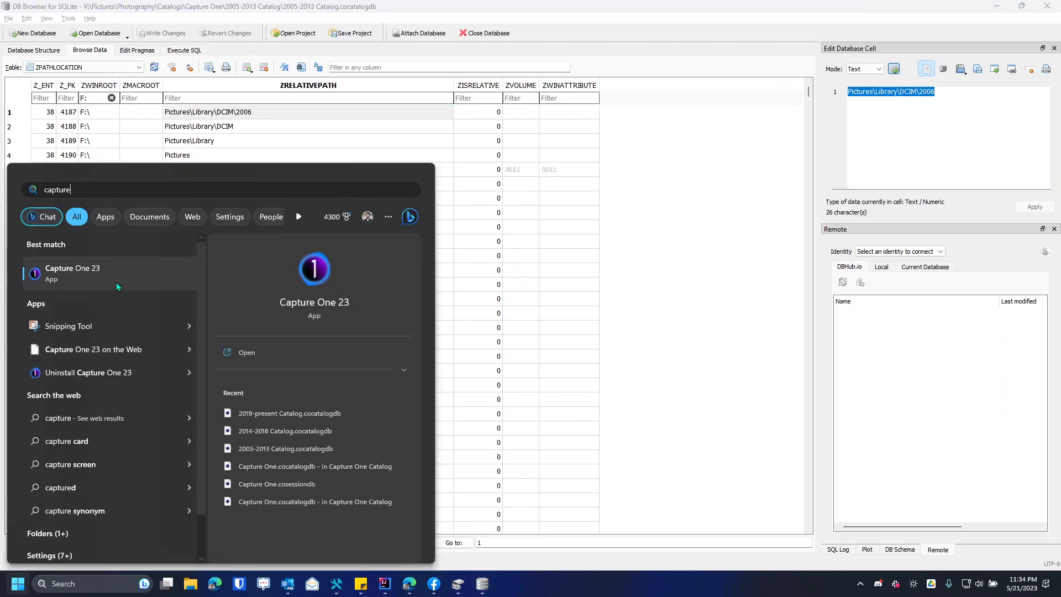
{"action": "left_click", "coordinate": [116, 285]}
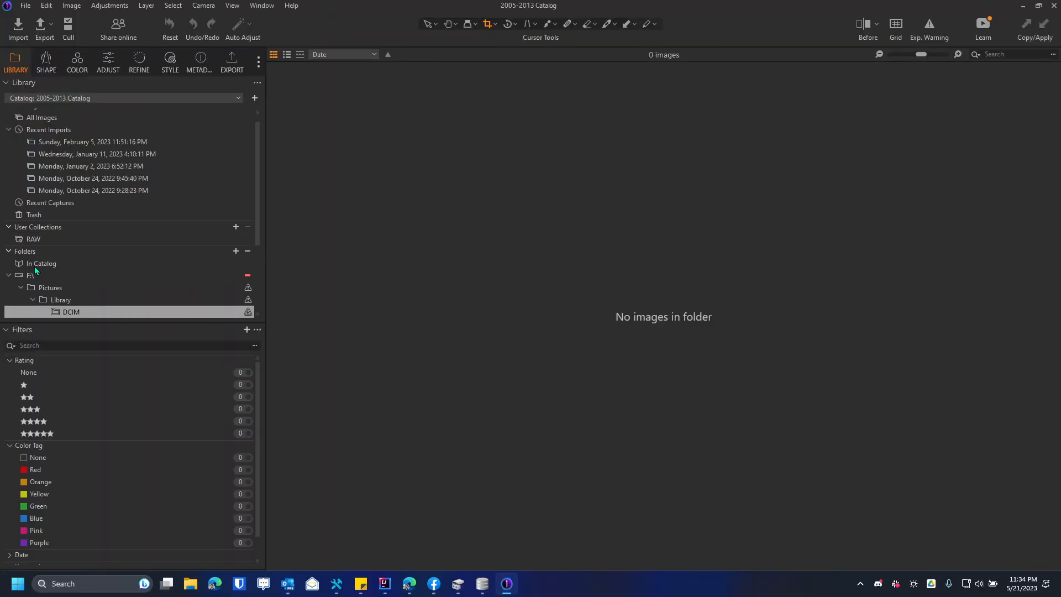
- Check the reloaded folder tree from the F:\ drive's DCIM folder to the V:\ drive's Originals subfolders
{"action": "scroll", "coordinate": [83, 265], "scroll_direction": "down", "scroll_amount": 2}
{"action": "left_click", "coordinate": [82, 261]}
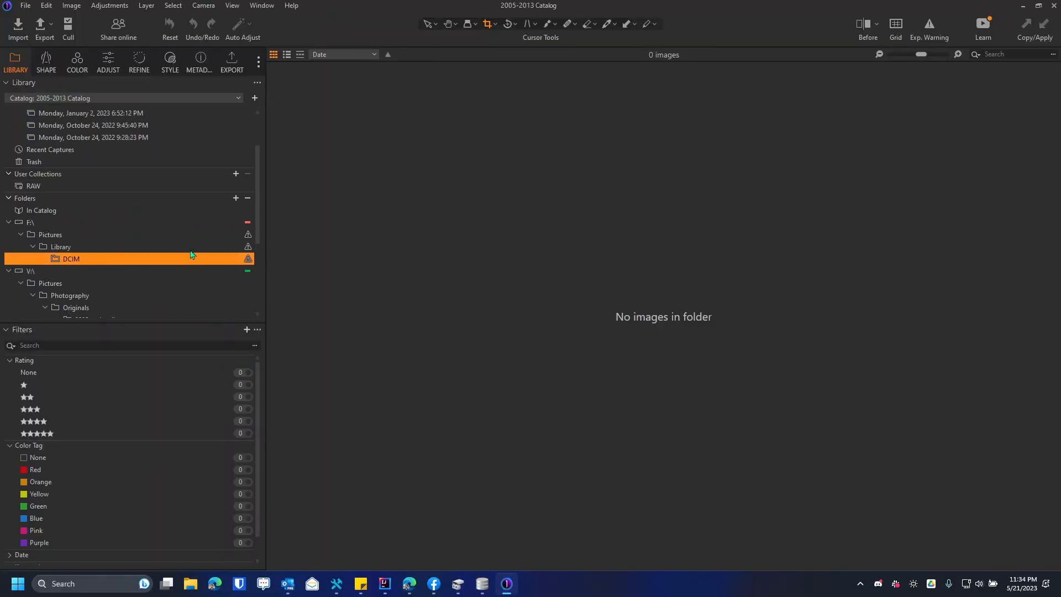
{"action": "scroll", "coordinate": [92, 274], "scroll_direction": "down", "scroll_amount": 2}
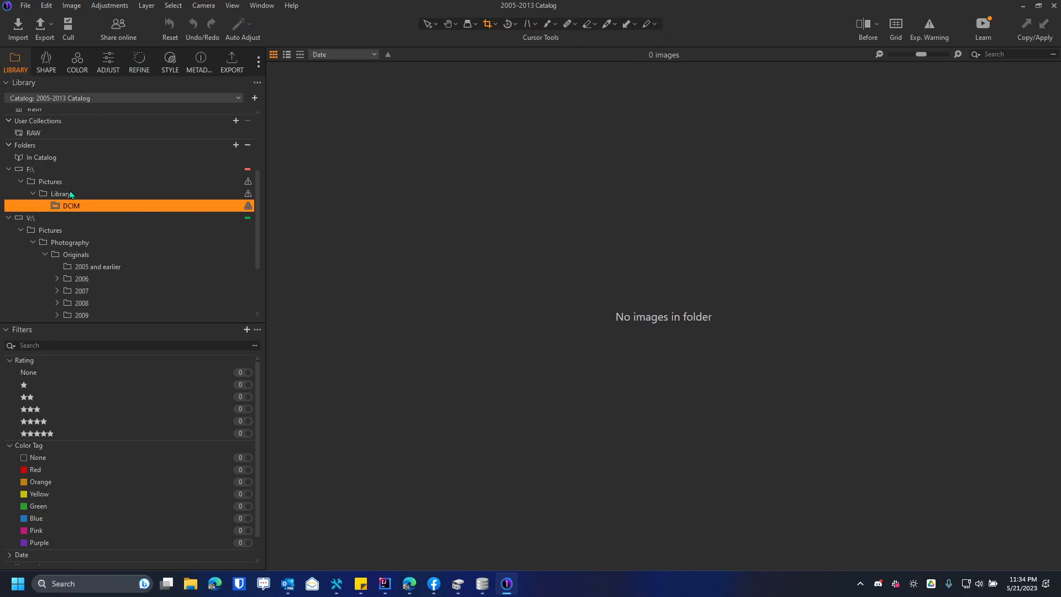
{"action": "scroll", "coordinate": [103, 214], "scroll_direction": "down", "scroll_amount": 3}
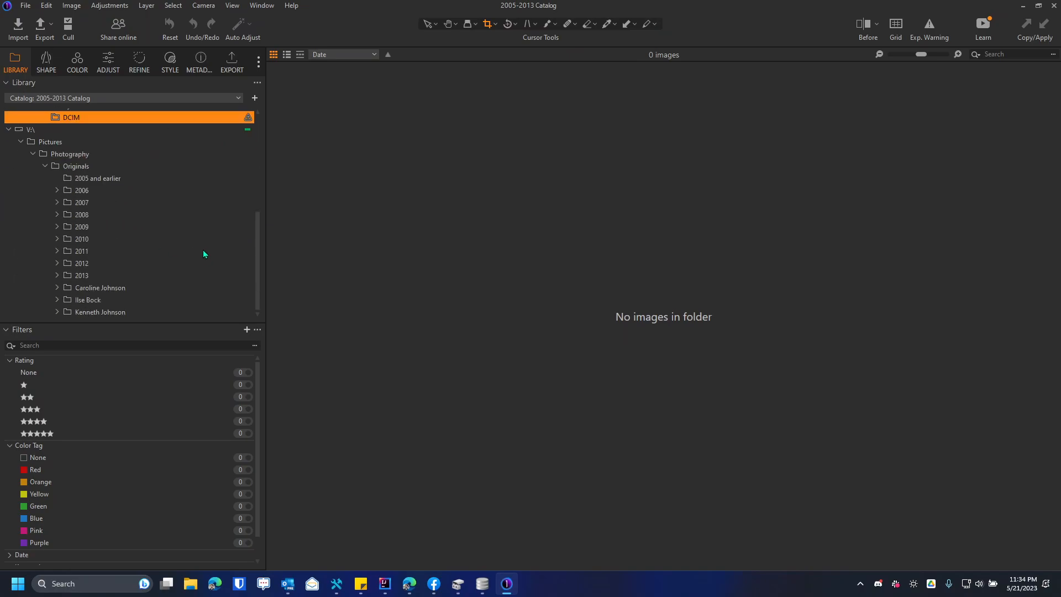
- Switch to DB Browser and examine the F:\ rows for Pictures, Pictures\Library, Pictures\Library\DCIM and Pictures\Library\DCIM\2006
{"action": "key", "text": "alt+Tab"}
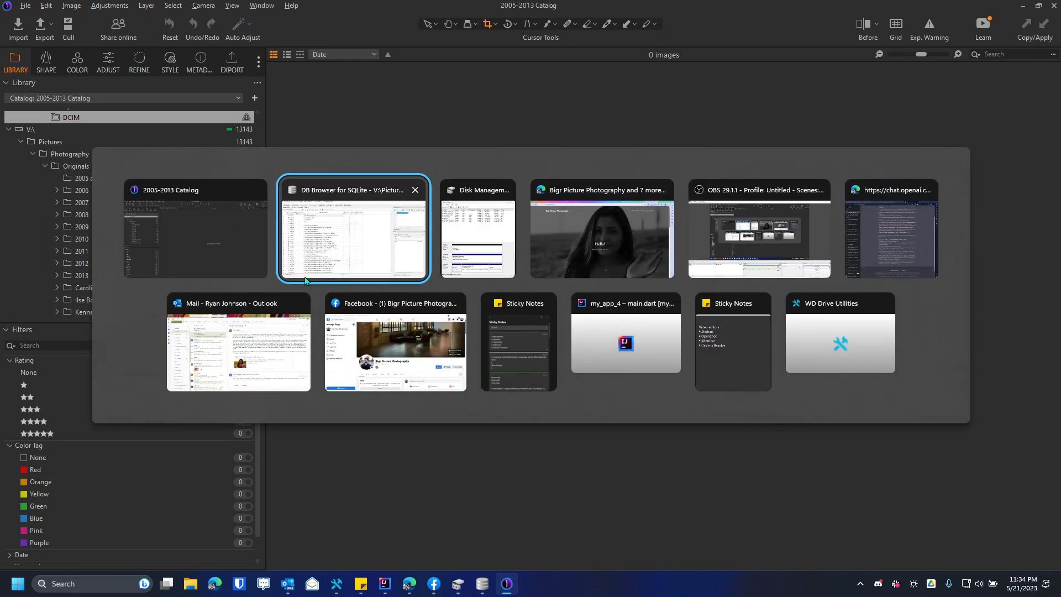
{"action": "left_click", "coordinate": [359, 243]}
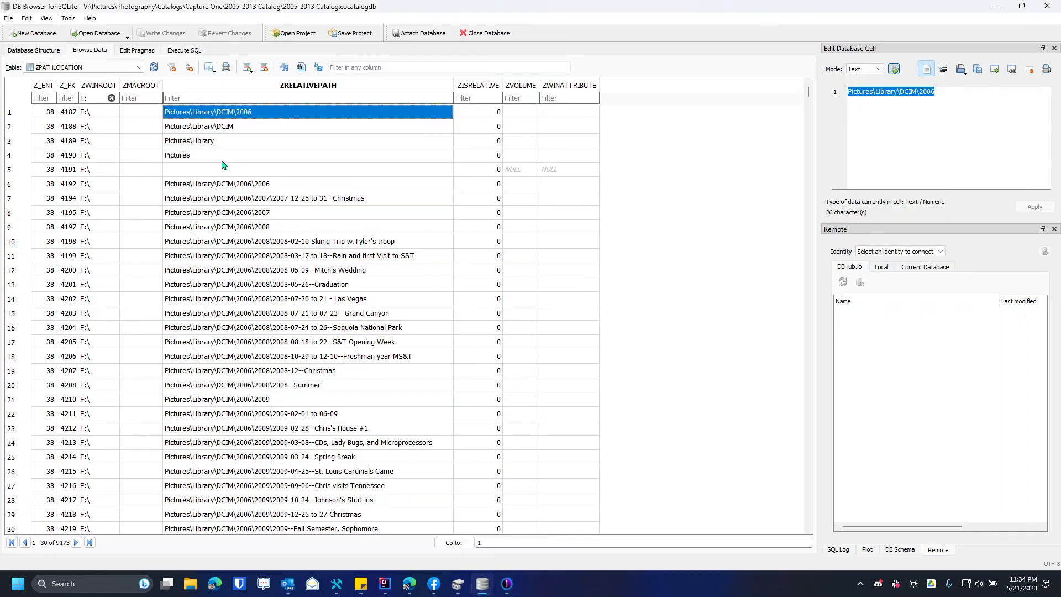
{"action": "scroll", "coordinate": [248, 185], "scroll_direction": "down", "scroll_amount": 4}
{"action": "scroll", "coordinate": [252, 188], "scroll_direction": "up", "scroll_amount": 4}
{"action": "left_click", "coordinate": [189, 152]}
{"action": "left_click", "coordinate": [210, 140]}
{"action": "left_click", "coordinate": [236, 130]}
{"action": "left_click", "coordinate": [255, 112]}
- Inspect the cells of the Pictures\Library\DCIM\2006\2006 row and select from there through row 12
{"action": "left_click", "coordinate": [288, 190]}
{"action": "left_click", "coordinate": [87, 188]}
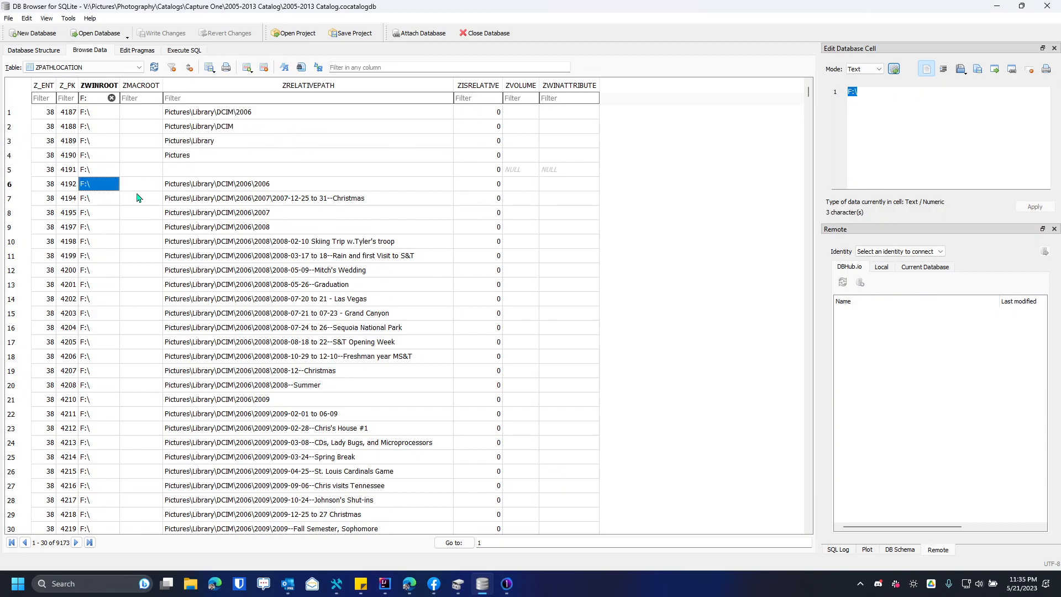
{"action": "left_click", "coordinate": [184, 186]}
{"action": "left_click", "coordinate": [50, 186]}
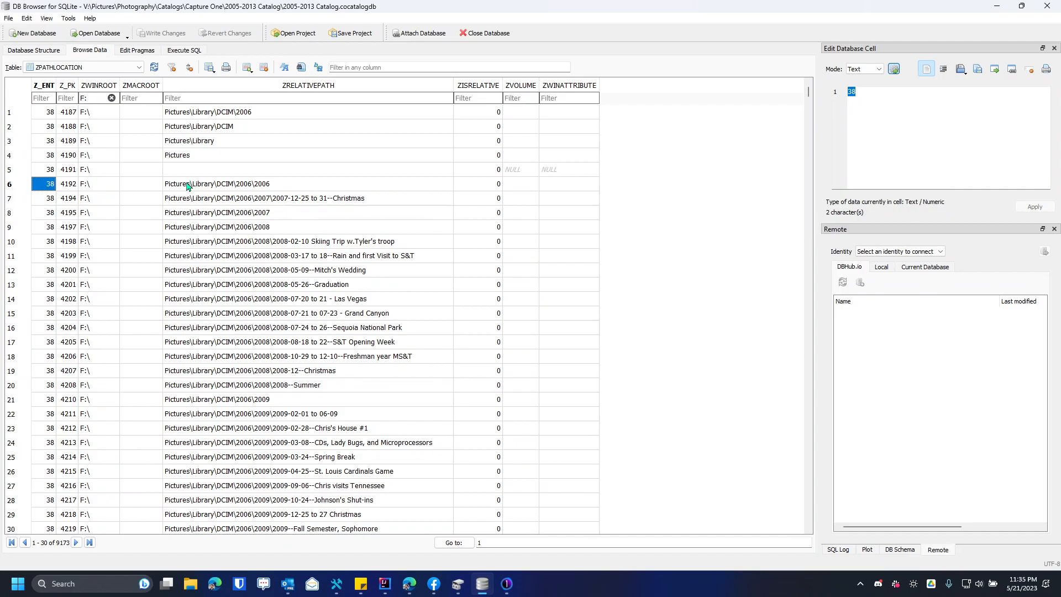
{"action": "scroll", "coordinate": [809, 93], "scroll_direction": "down", "scroll_amount": 4}
{"action": "scroll", "coordinate": [811, 94], "scroll_direction": "up", "scroll_amount": 4}
{"action": "key", "text": "shift+End"}
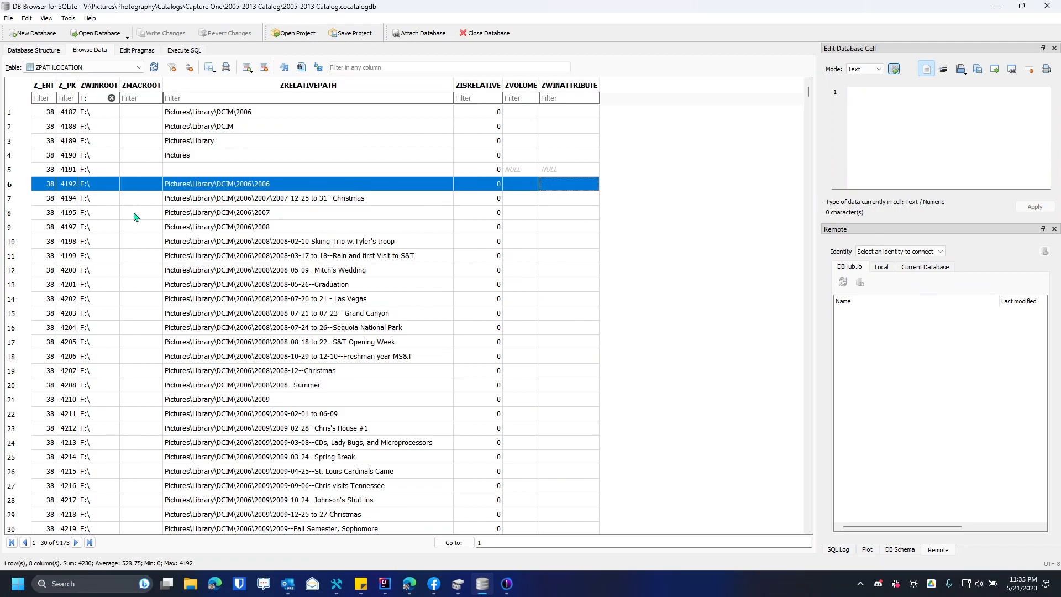
{"action": "left_click", "coordinate": [258, 269], "text": "shift"}
- Switch to Capture One and examine the Pictures and Library folders under F:\, collapsing and re-expanding the Library folder
{"action": "key", "text": "alt+Tab"}
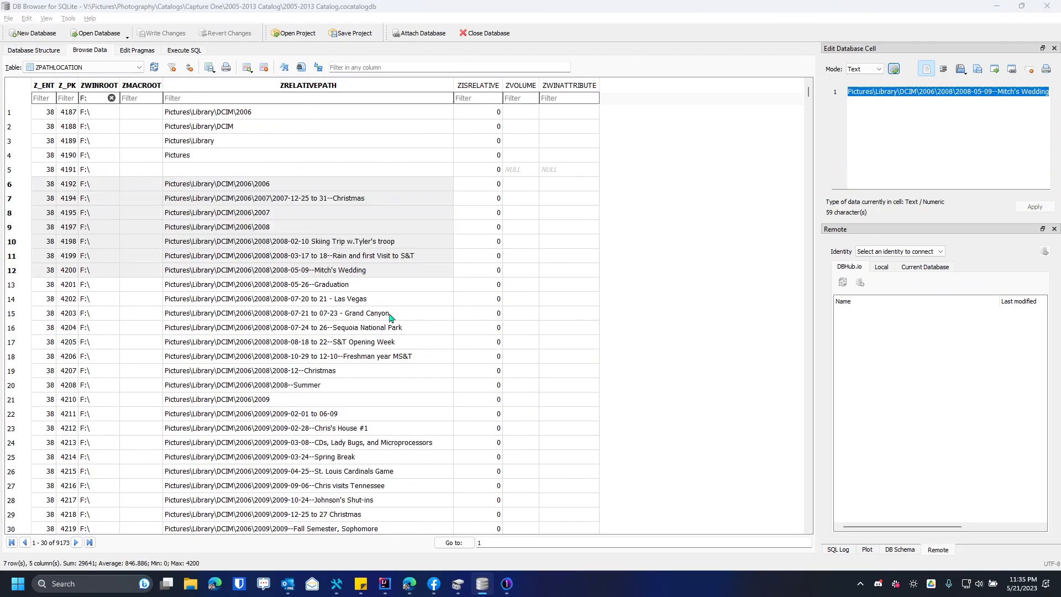
{"action": "scroll", "coordinate": [33, 230], "scroll_direction": "up", "scroll_amount": 3}
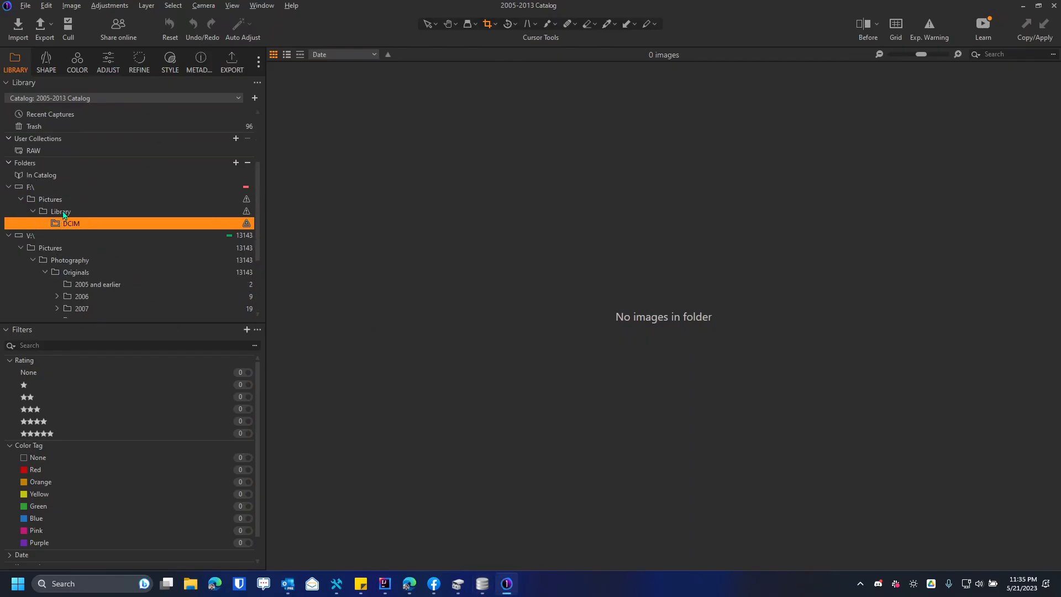
{"action": "double_click", "coordinate": [61, 215]}
{"action": "left_click", "coordinate": [49, 202]}
{"action": "left_click", "coordinate": [33, 215]}
{"action": "left_click", "coordinate": [32, 214]}
{"action": "left_click", "coordinate": [137, 219]}
- Return to DB Browser and clear the F: filter from the ZWINROOT column of the ZPATHLOCATION table
{"action": "key", "text": "alt+Tab"}
{"action": "left_click", "coordinate": [476, 200]}
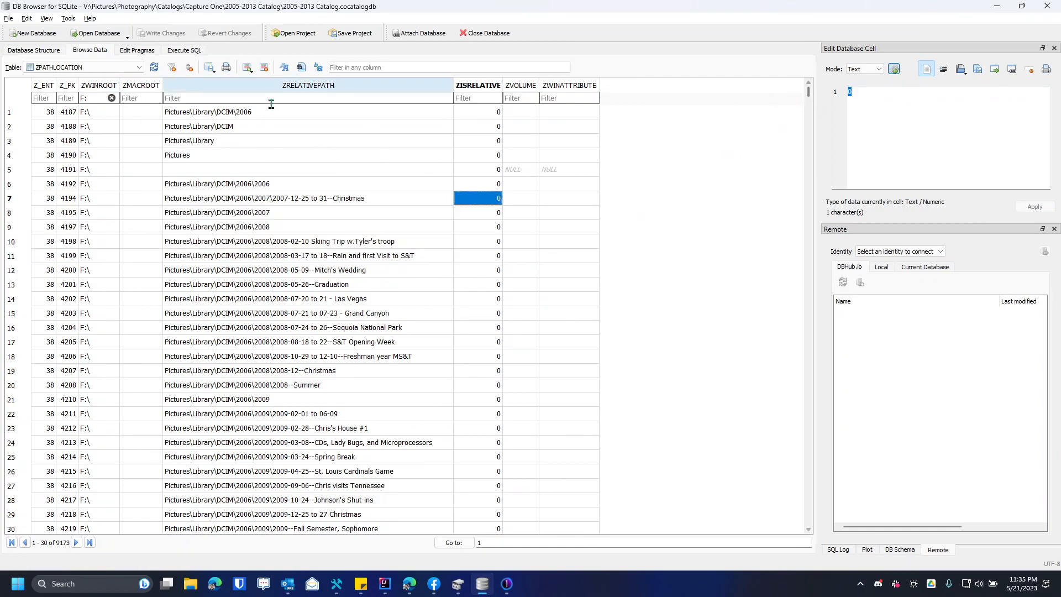
{"action": "left_click_drag", "start_coordinate": [809, 92], "coordinate": [847, 38]}
{"action": "left_click", "coordinate": [112, 98]}
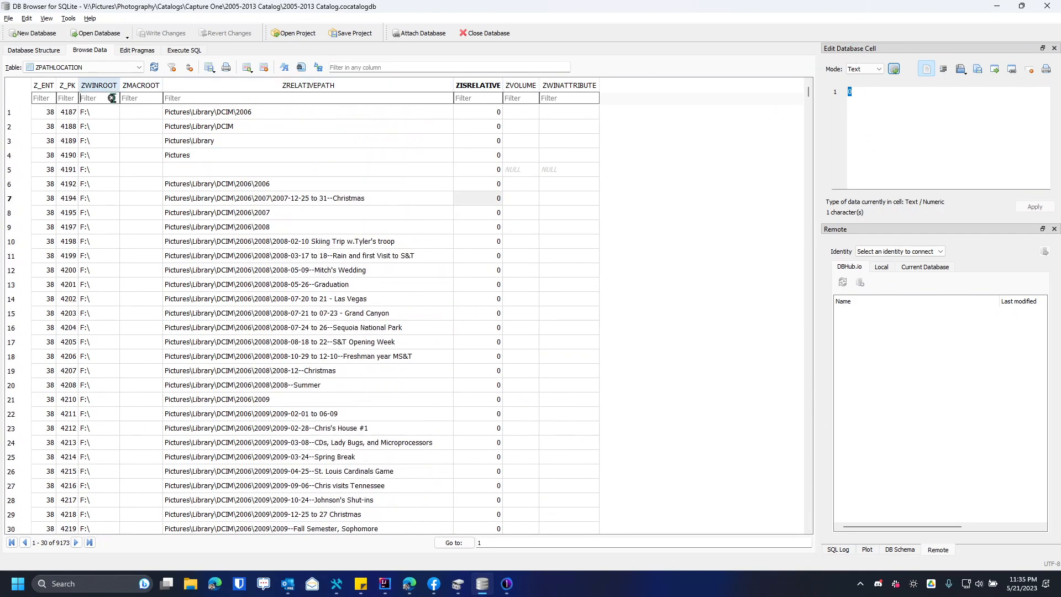
- Look through the unfiltered ZPATHLOCATION rows toward the table's end, locating where the F:\ entries change to V:\ entries
{"action": "left_click_drag", "start_coordinate": [808, 92], "coordinate": [810, 231]}
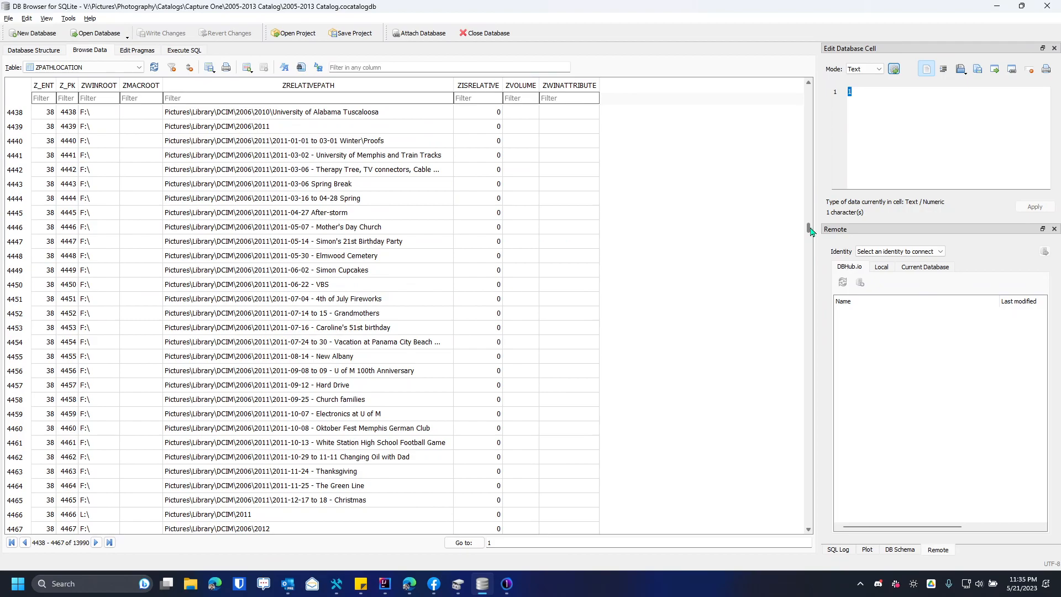
{"action": "left_click_drag", "start_coordinate": [810, 231], "coordinate": [807, 526]}
{"action": "scroll", "coordinate": [804, 525], "scroll_direction": "up", "scroll_amount": 20}
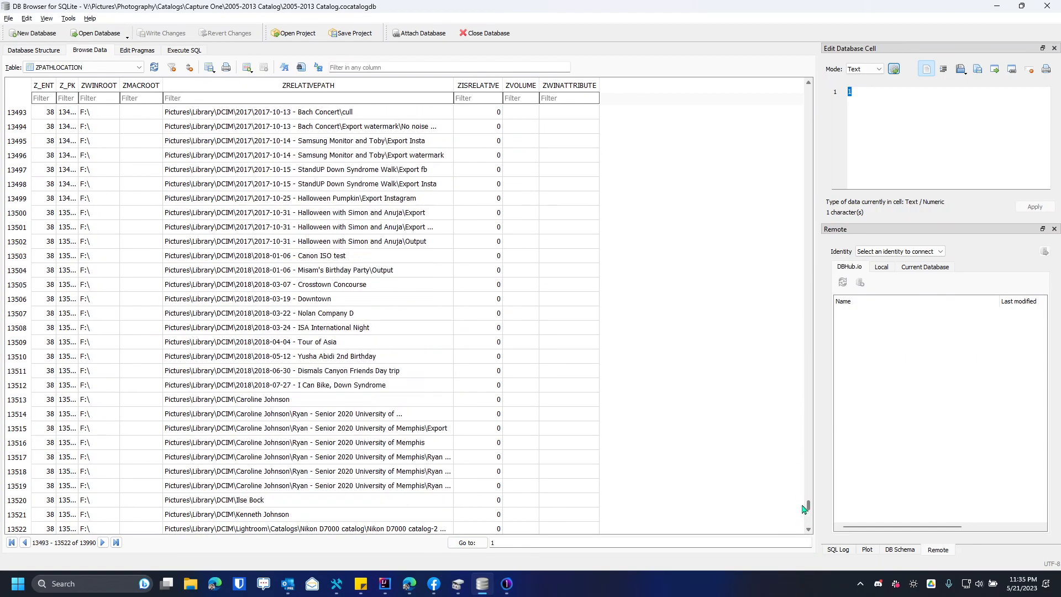
{"action": "scroll", "coordinate": [200, 303], "scroll_direction": "down", "scroll_amount": 7}
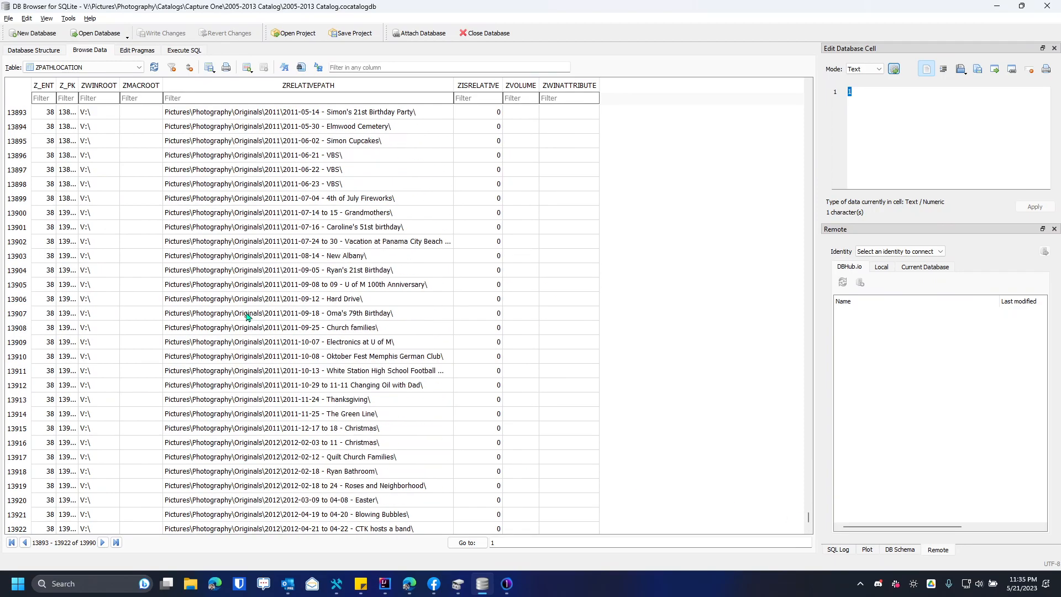
{"action": "scroll", "coordinate": [247, 316], "scroll_direction": "up", "scroll_amount": 20}
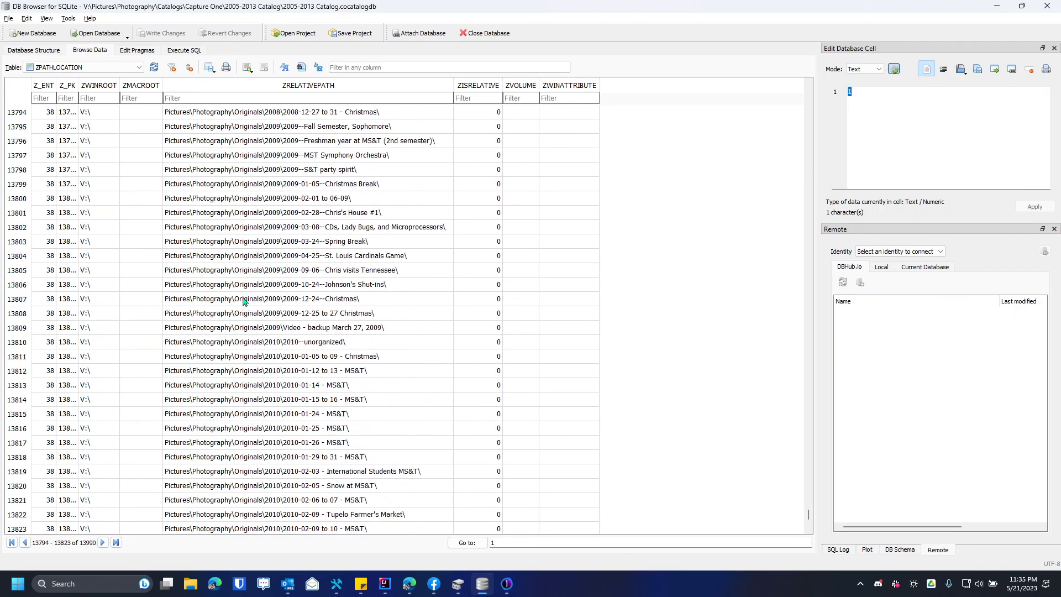
{"action": "scroll", "coordinate": [242, 288], "scroll_direction": "up", "scroll_amount": 18}
{"action": "scroll", "coordinate": [246, 276], "scroll_direction": "down", "scroll_amount": 17}
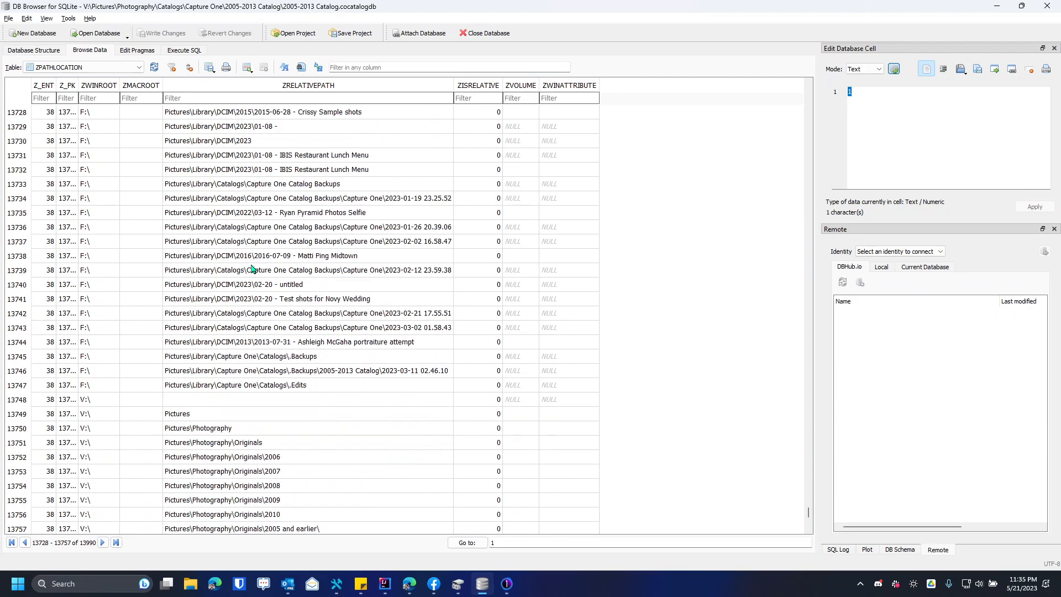
{"action": "scroll", "coordinate": [238, 307], "scroll_direction": "up", "scroll_amount": 5}
- Go through the first V:\ rows one by one, from the empty root path to Pictures\Photography\Originals
{"action": "left_click", "coordinate": [185, 273]}
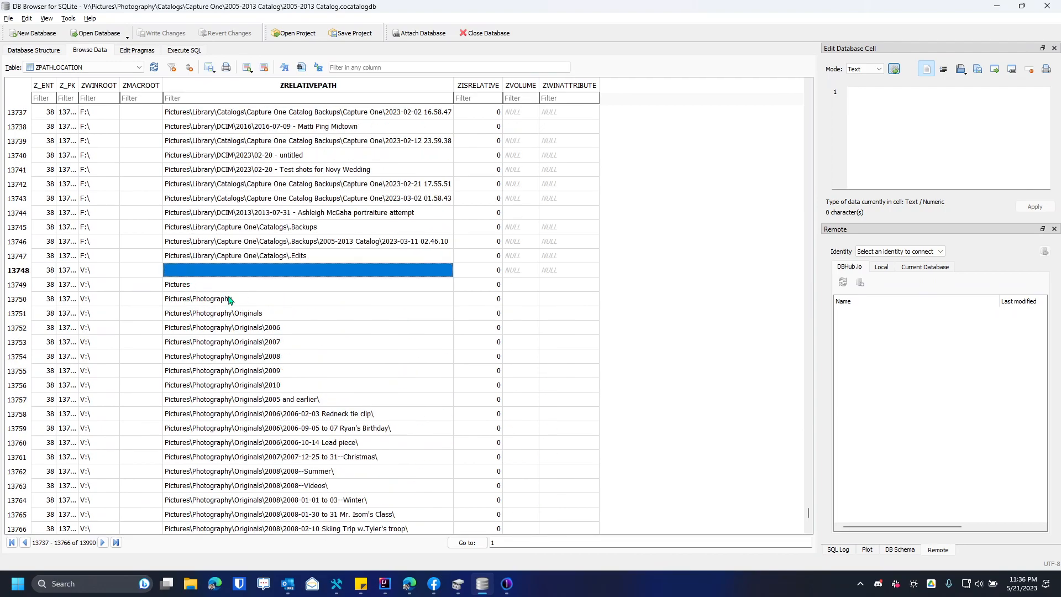
{"action": "key", "text": "Down"}
{"action": "key", "text": "Down"}
{"action": "key", "text": "Down"}
{"action": "key", "text": "Down"}
{"action": "key", "text": "Down"}
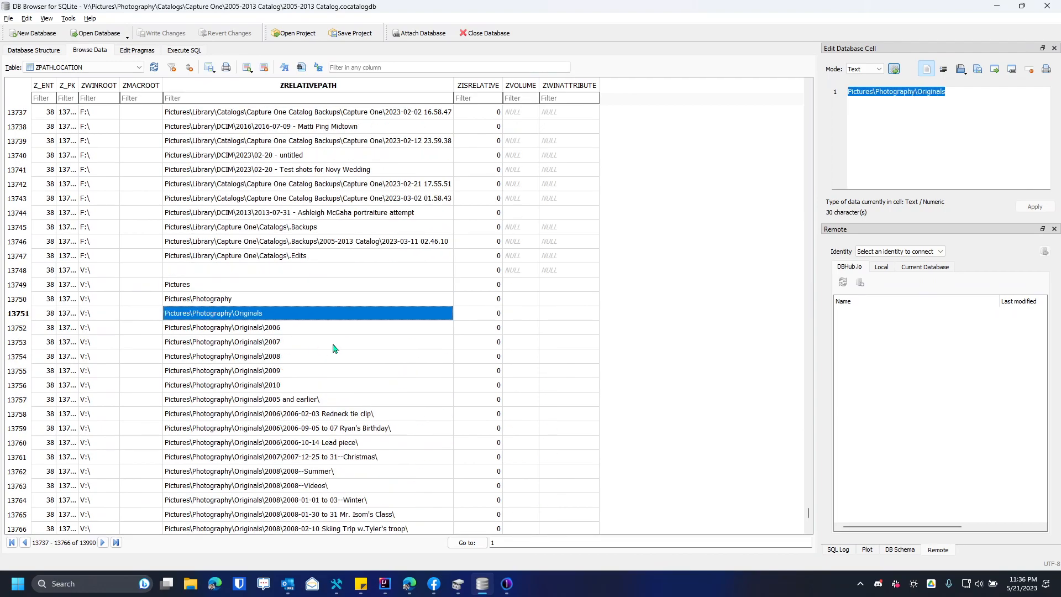
- Go through the V:\ year-folder rows under Pictures\Photography\Originals and compare them with the V:\ folder tree in Capture One
{"action": "key", "text": "Down"}
{"action": "key", "text": "Down"}
{"action": "key", "text": "Down"}
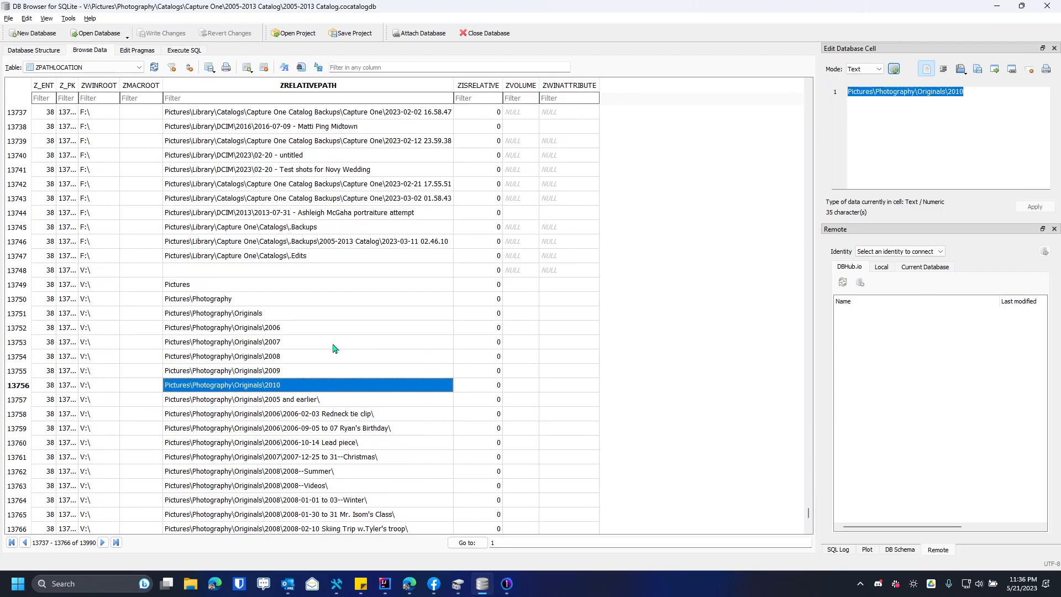
{"action": "key", "text": "Down"}
{"action": "key", "text": "Down"}
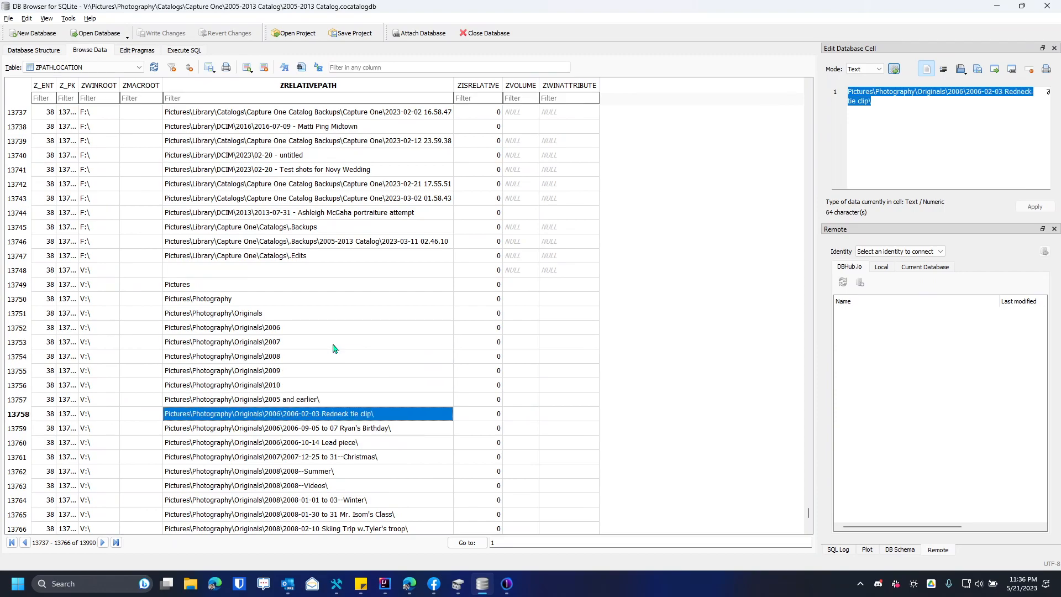
{"action": "key", "text": "alt+Tab"}
{"action": "scroll", "coordinate": [99, 193], "scroll_direction": "down", "scroll_amount": 3}
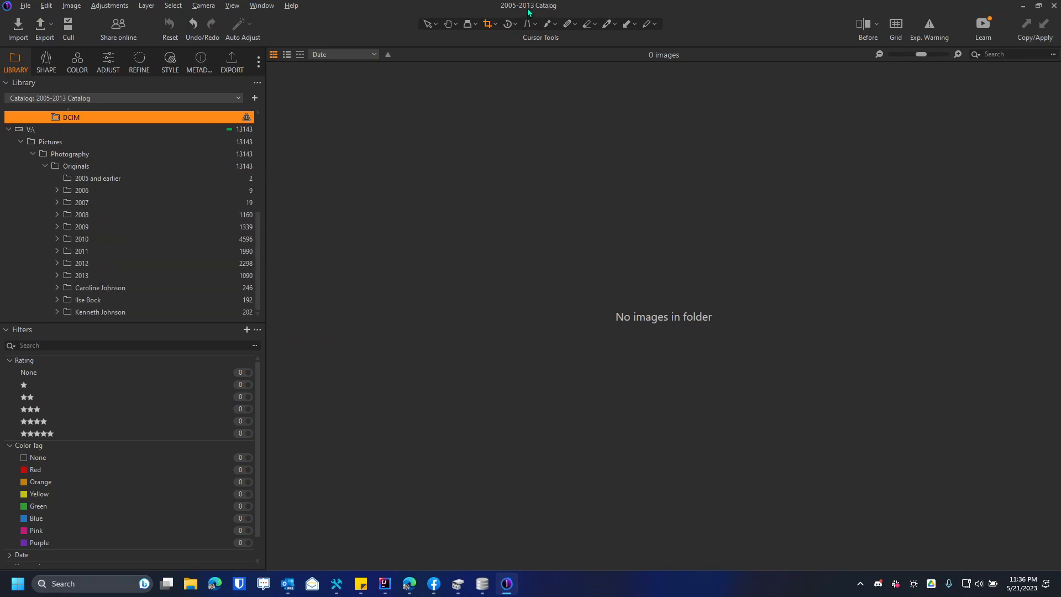
- Return to DB Browser and go through the V:\ rows for the 2006, 2007 and early 2008 subfolders one by one
{"action": "key", "text": "alt+Tab"}
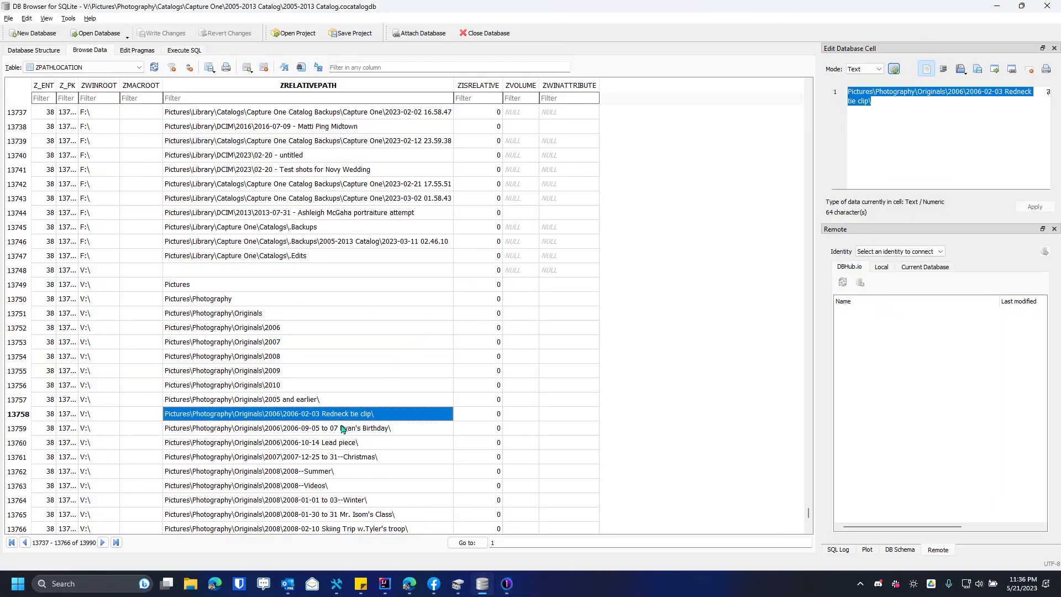
{"action": "scroll", "coordinate": [300, 348], "scroll_direction": "down", "scroll_amount": 3}
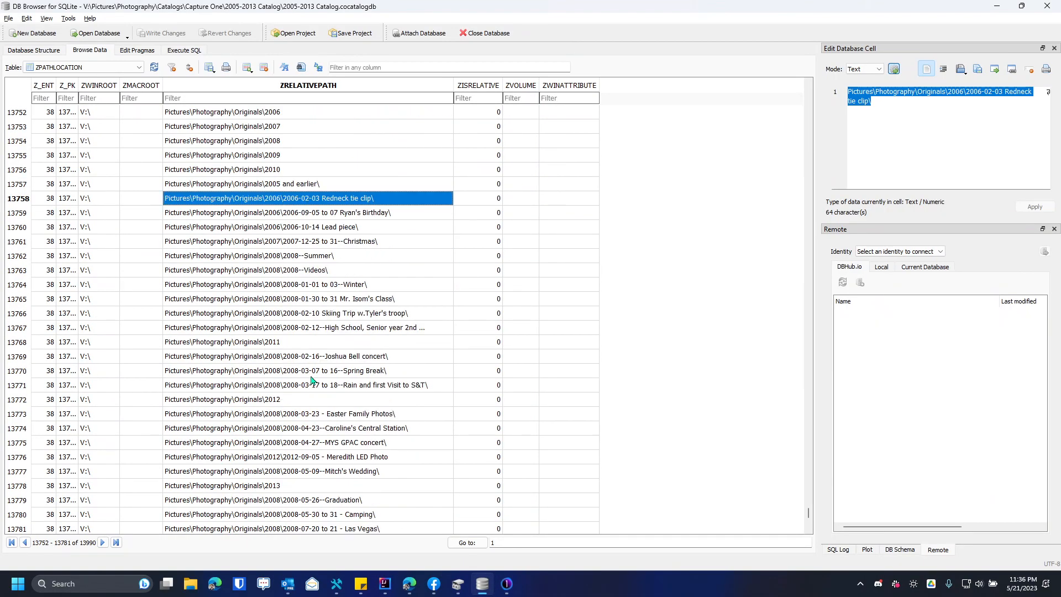
{"action": "key", "text": "Down"}
{"action": "key", "text": "Down"}
{"action": "key", "text": "Down"}
{"action": "key", "text": "Down"}
{"action": "key", "text": "Down"}
{"action": "key", "text": "Down"}
{"action": "key", "text": "Down"}
{"action": "key", "text": "Down"}
{"action": "key", "text": "Down"}
{"action": "key", "text": "Down"}
{"action": "key", "text": "Down"}
- Switch to Capture One and examine the subfolders of the 2007 folder under V:\Pictures\Photography\Originals, collapsing it again
{"action": "key", "text": "alt+Tab"}
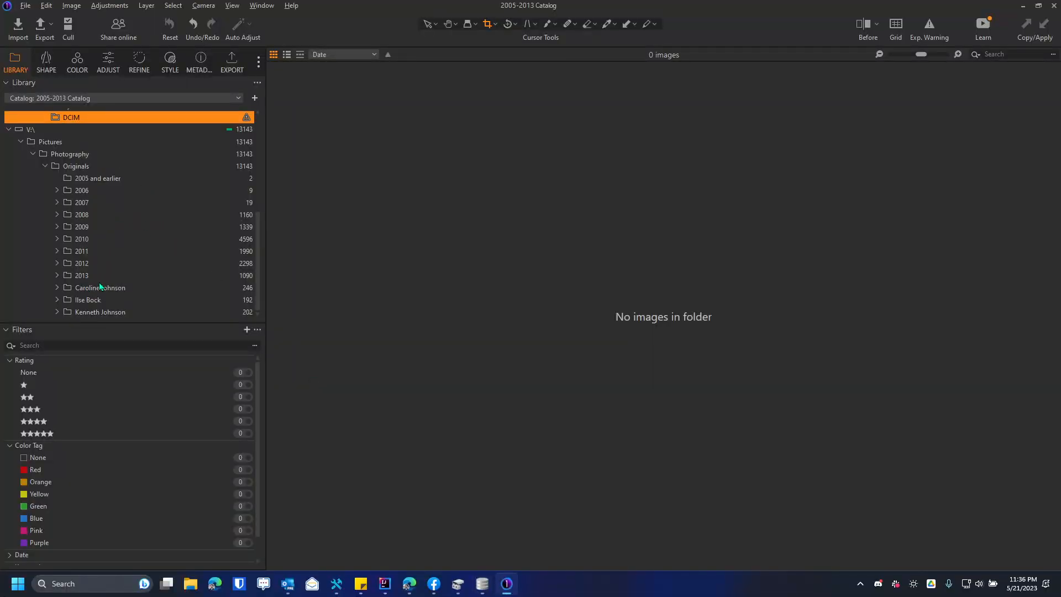
{"action": "key", "text": "alt+Tab"}
{"action": "key", "text": "alt+Tab"}
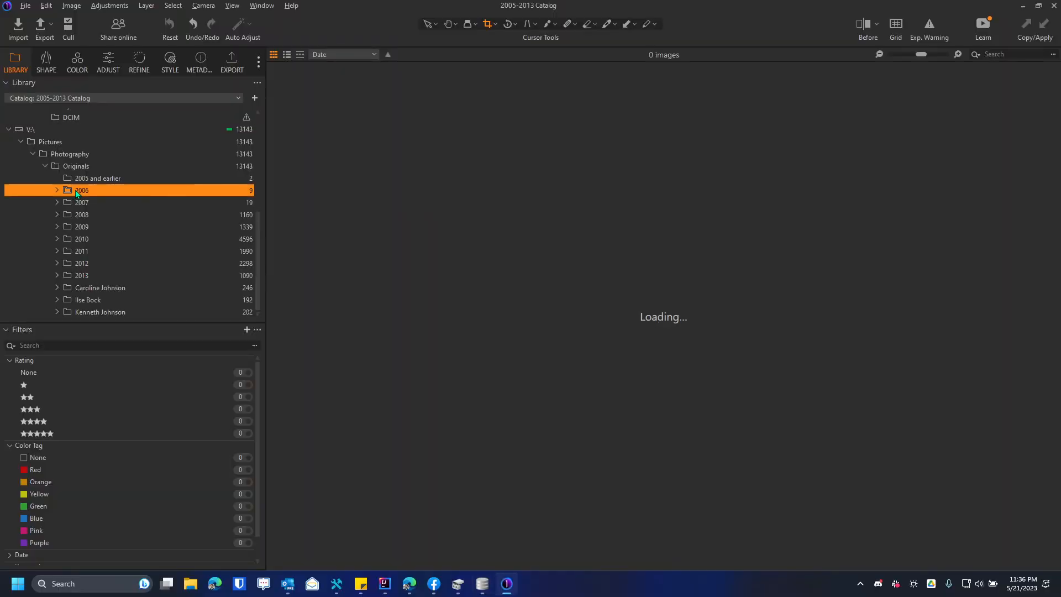
{"action": "left_click", "coordinate": [139, 204]}
{"action": "double_click", "coordinate": [139, 204]}
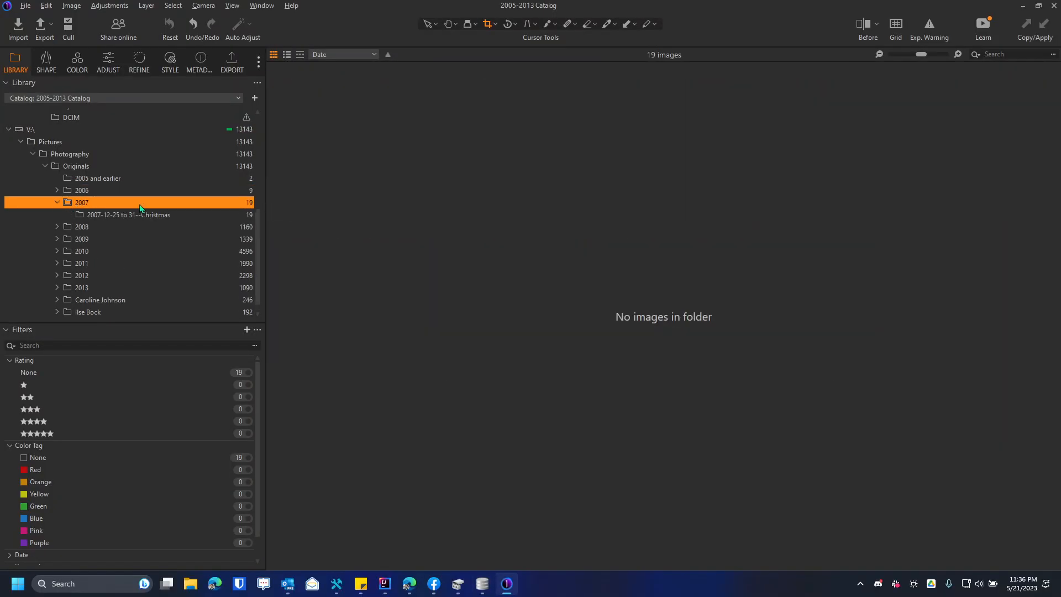
{"action": "key", "text": "Left"}
- Expand the 2008 folder under Originals, look through its subfolders and collapse it again
{"action": "key", "text": "Down"}
{"action": "key", "text": "Right"}
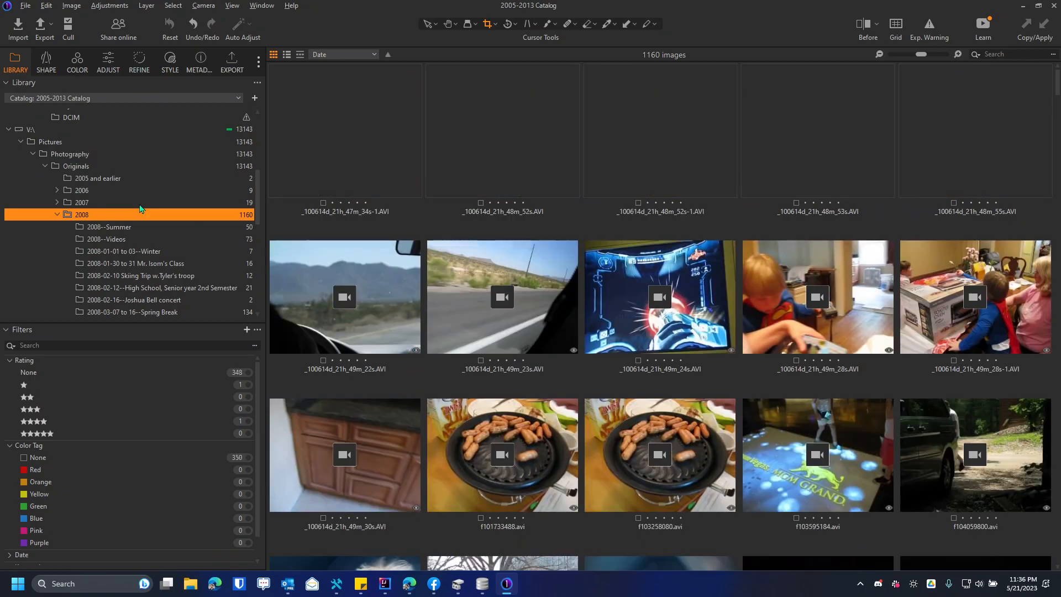
{"action": "key", "text": "Left"}
{"action": "key", "text": "Down"}
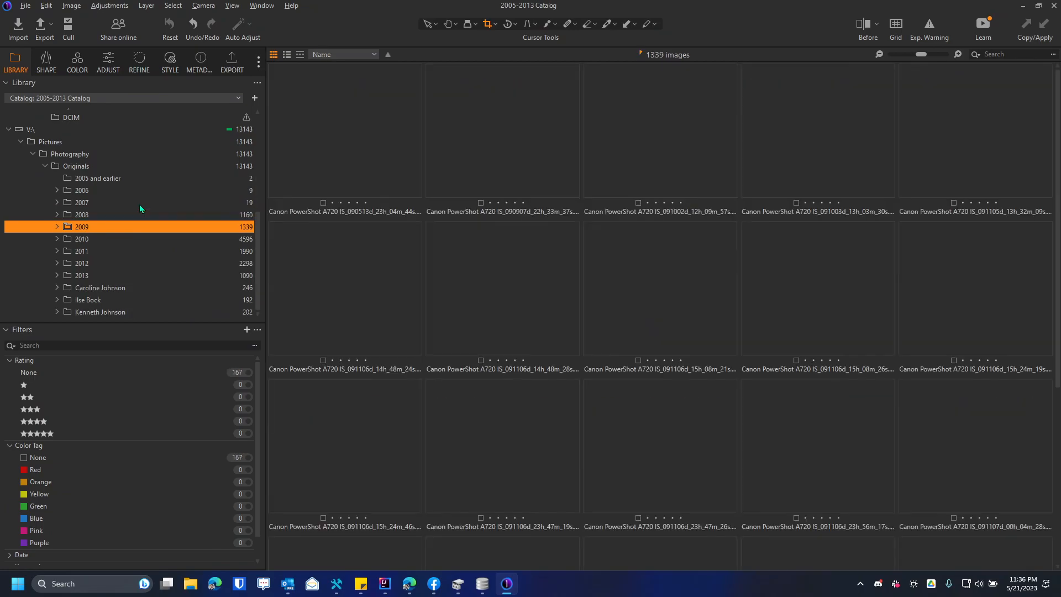
{"action": "key", "text": "Up"}
{"action": "key", "text": "Right"}
{"action": "scroll", "coordinate": [148, 208], "scroll_direction": "down", "scroll_amount": 9}
{"action": "key", "text": "Left"}
- Examine the subfolders of the 2009 and 2010 folders under Originals, collapsing each folder after viewing it
{"action": "key", "text": "Down"}
{"action": "key", "text": "Right"}
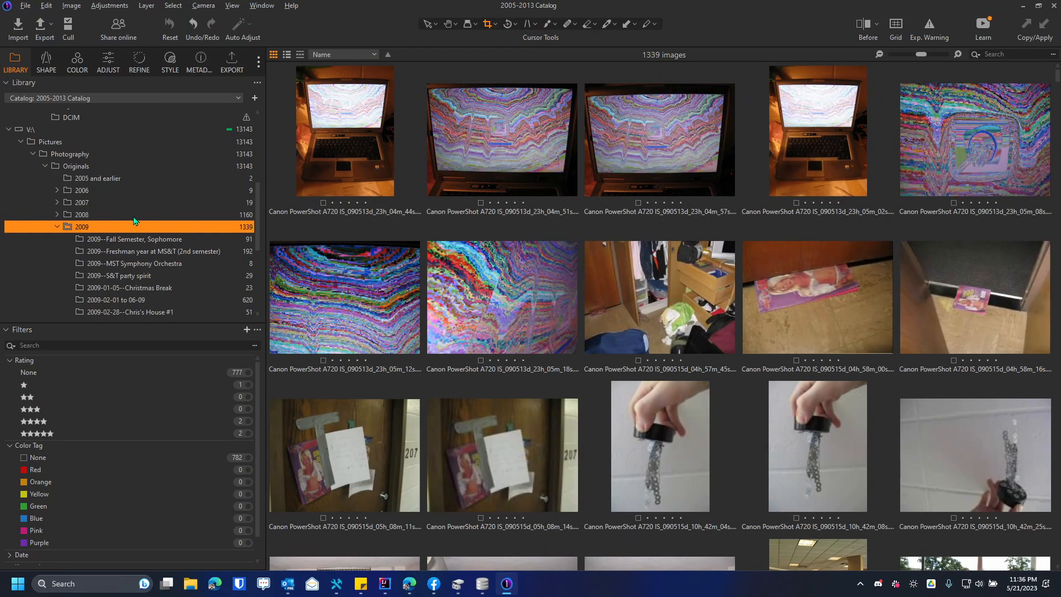
{"action": "scroll", "coordinate": [136, 220], "scroll_direction": "down", "scroll_amount": 4}
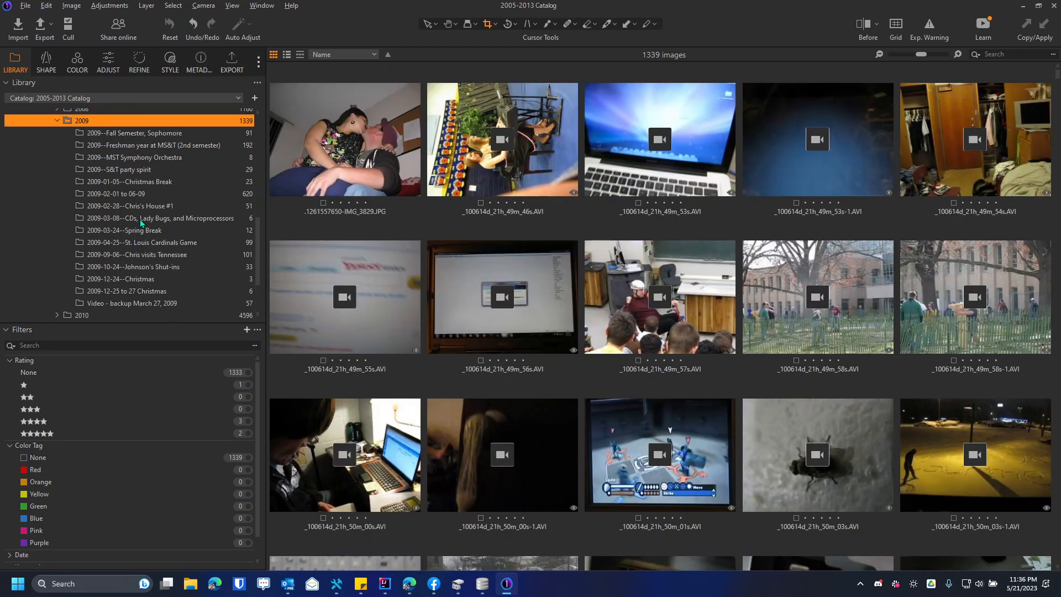
{"action": "key", "text": "Left"}
{"action": "key", "text": "Down"}
{"action": "key", "text": "Right"}
{"action": "scroll", "coordinate": [145, 222], "scroll_direction": "down", "scroll_amount": 2}
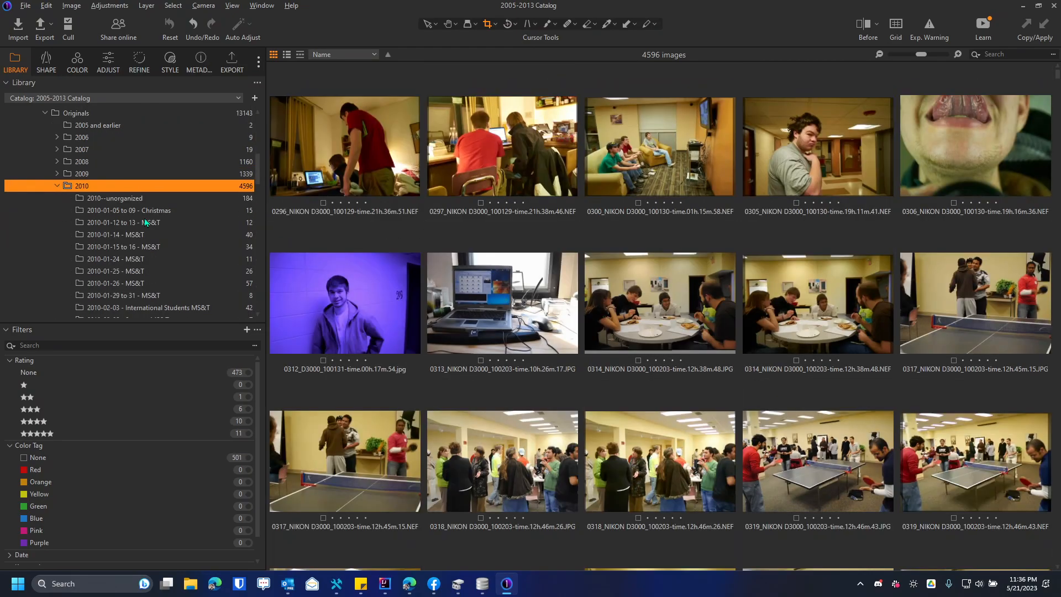
{"action": "key", "text": "Left"}
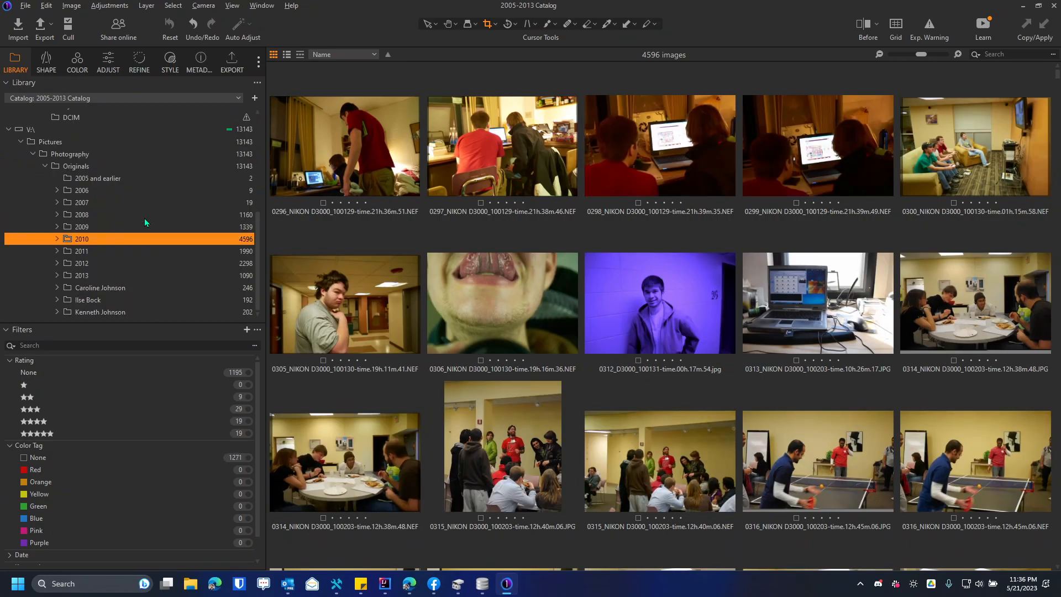
- Expand the 2011 folder under Originals, look through its full subfolder list and collapse it
{"action": "key", "text": "Down"}
{"action": "key", "text": "Right"}
{"action": "scroll", "coordinate": [150, 220], "scroll_direction": "down", "scroll_amount": 5}
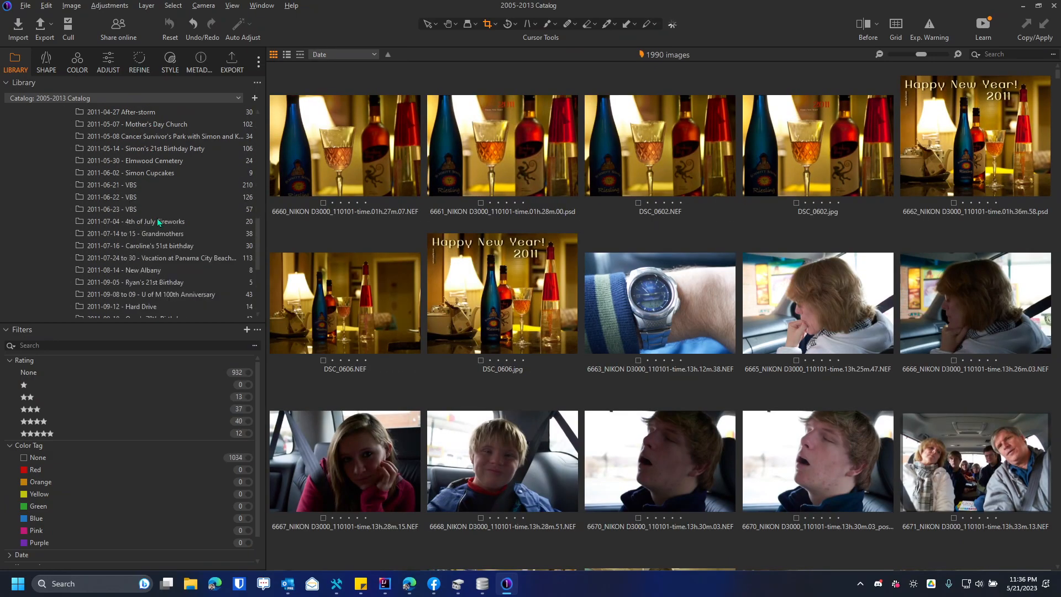
{"action": "scroll", "coordinate": [157, 217], "scroll_direction": "down", "scroll_amount": 5}
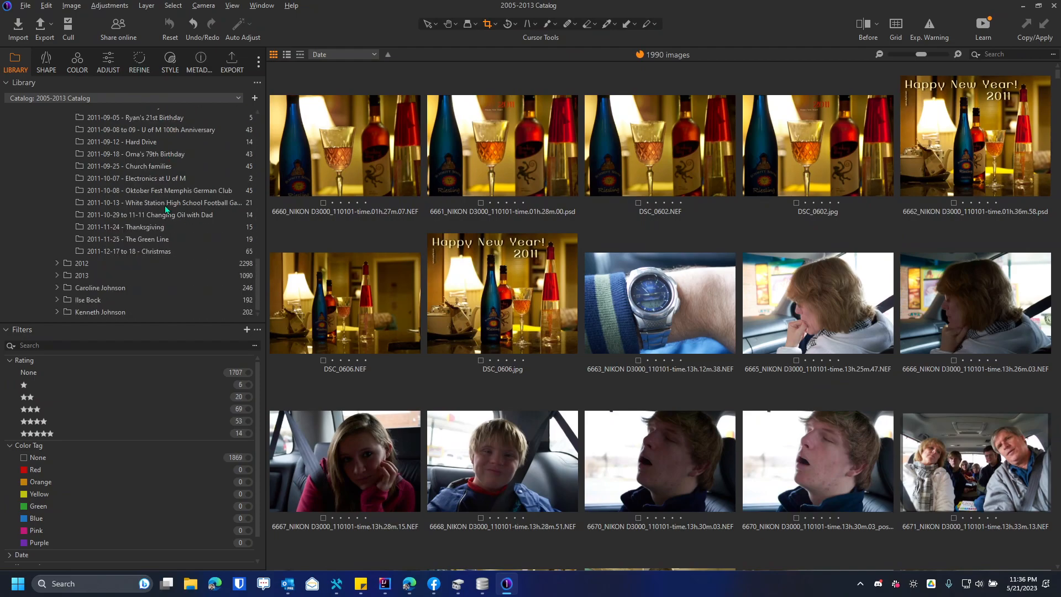
{"action": "key", "text": "Left"}
- Examine the subfolders of the 2012 and 2013 folders under Originals, collapsing each folder after viewing it
{"action": "key", "text": "Down"}
{"action": "key", "text": "Right"}
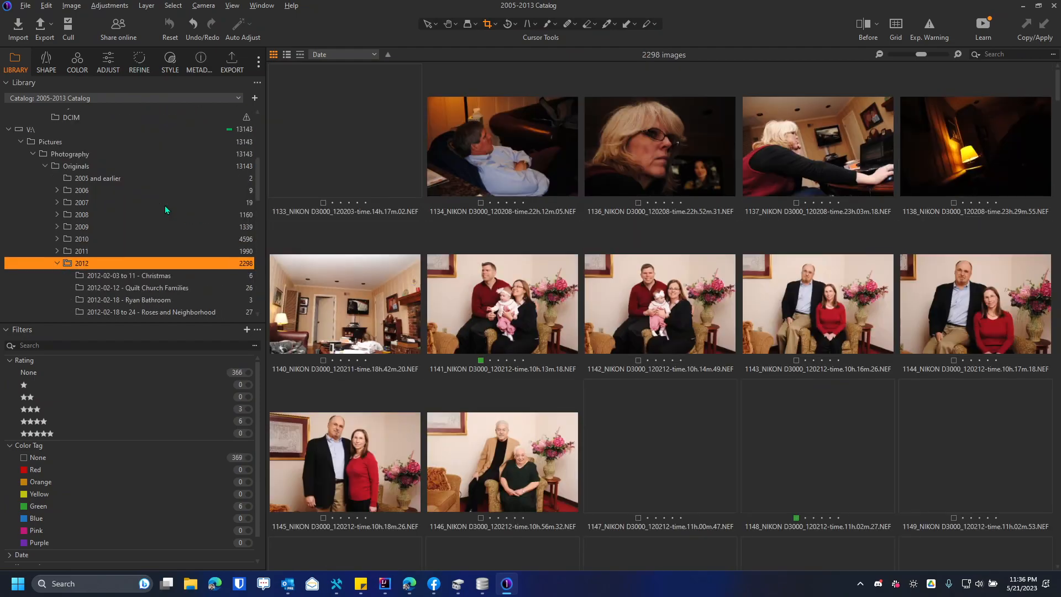
{"action": "scroll", "coordinate": [149, 204], "scroll_direction": "down", "scroll_amount": 10}
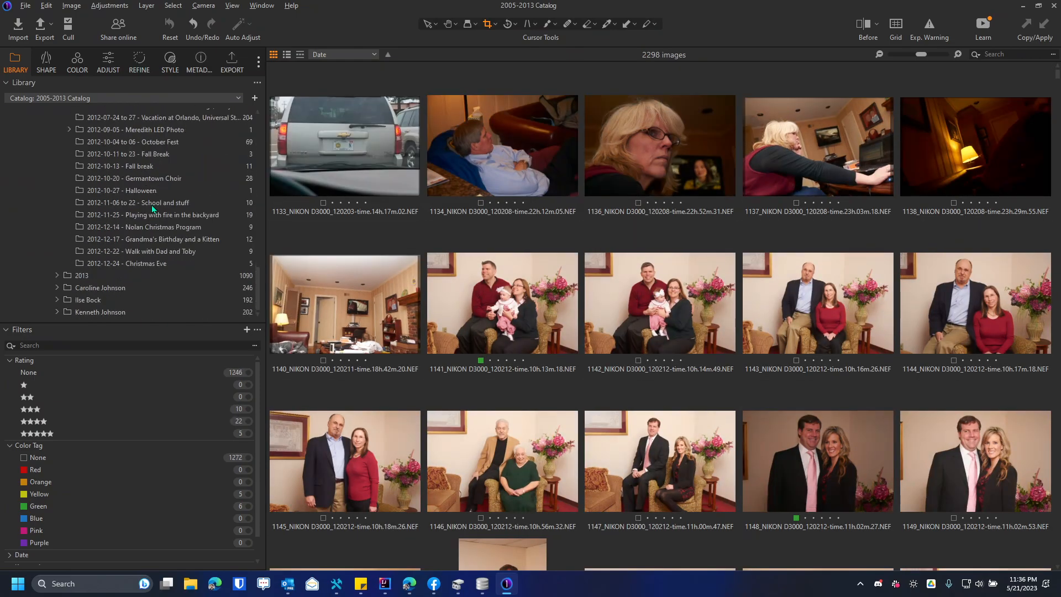
{"action": "key", "text": "Left"}
{"action": "key", "text": "Down"}
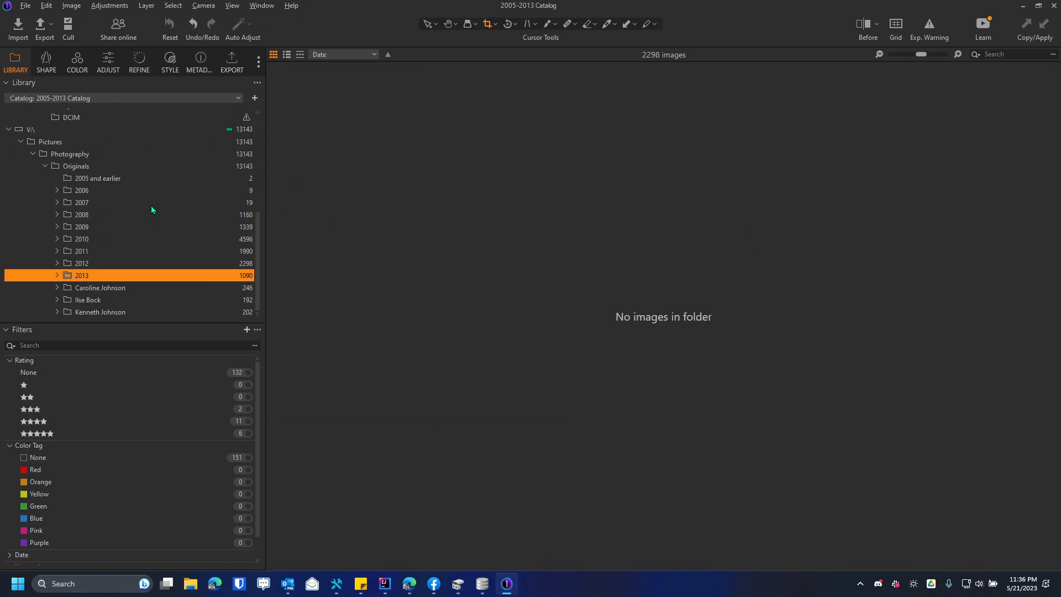
{"action": "key", "text": "Right"}
{"action": "scroll", "coordinate": [151, 205], "scroll_direction": "down", "scroll_amount": 8}
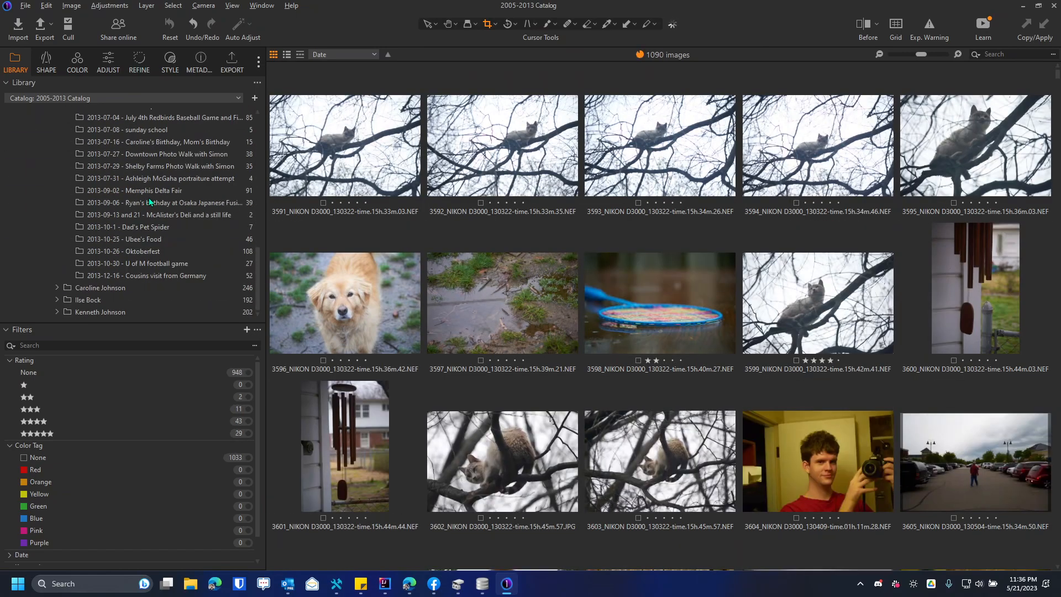
{"action": "key", "text": "Left"}
- Return to DB Browser and review the V:\ rows through the end of ZPATHLOCATION, checking them against Capture One's folder tree
{"action": "key", "text": "alt+Tab"}
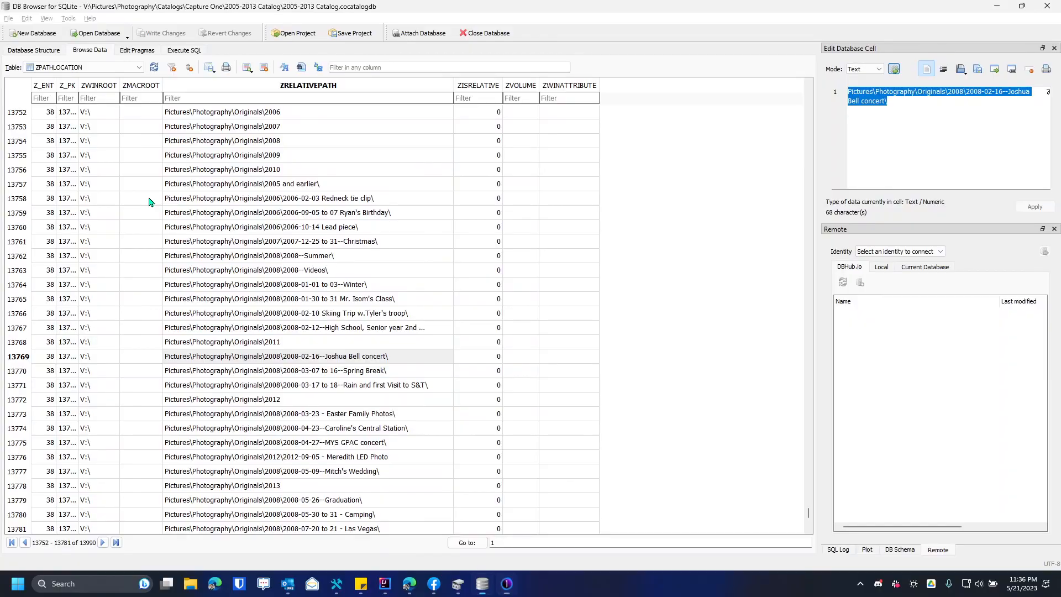
{"action": "scroll", "coordinate": [224, 309], "scroll_direction": "up", "scroll_amount": 5}
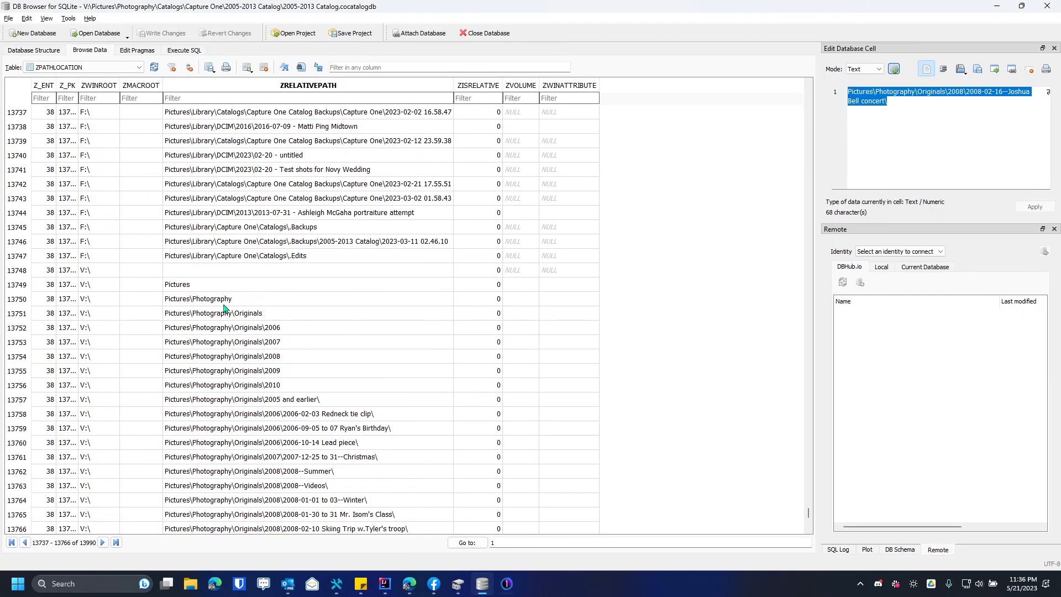
{"action": "left_click", "coordinate": [169, 286]}
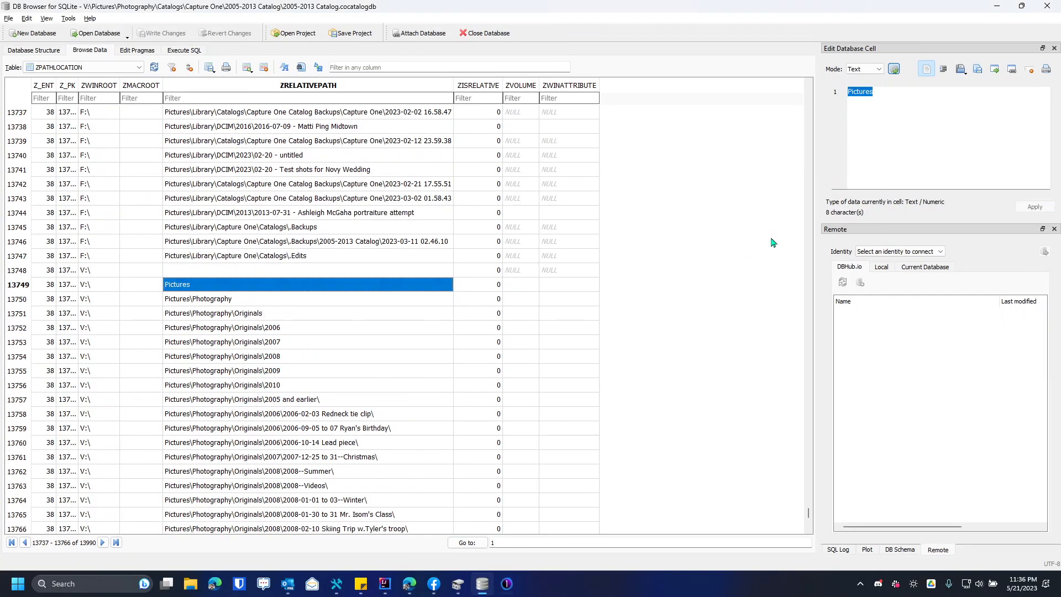
{"action": "left_click", "coordinate": [808, 530]}
{"action": "left_click_drag", "start_coordinate": [808, 532], "coordinate": [810, 532]}
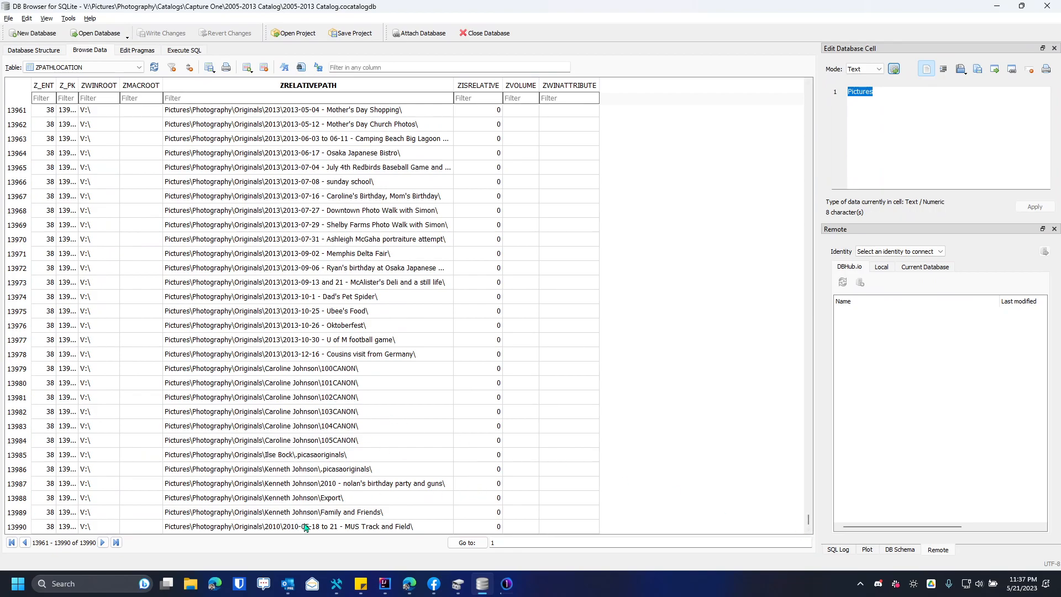
{"action": "key", "text": "alt+Tab"}
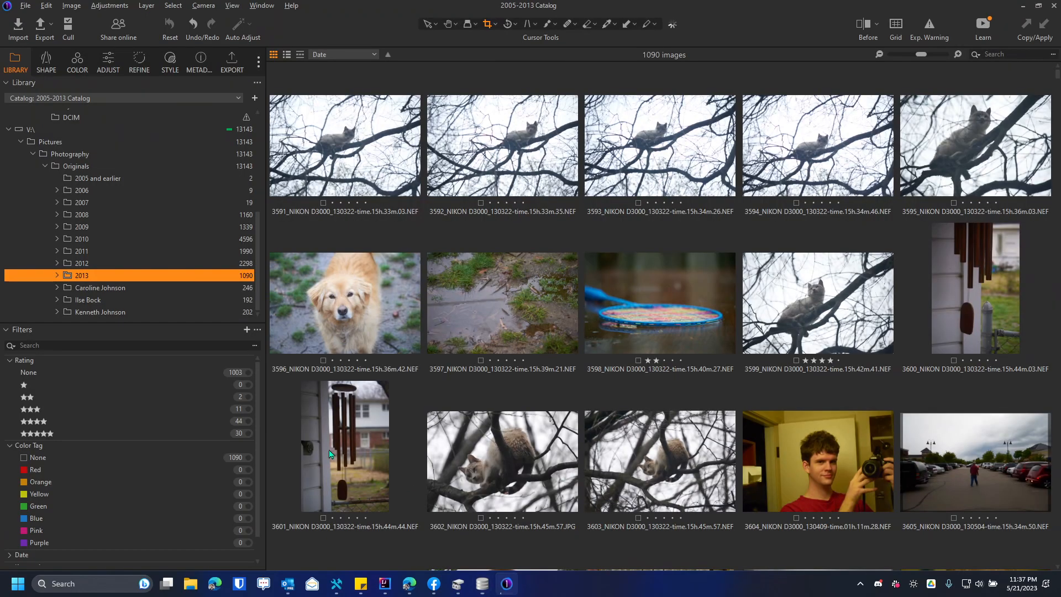
{"action": "key", "text": "alt+Tab"}
- Filter the ZWINROOT column of the ZPATHLOCATION table by F:
{"action": "left_click_drag", "start_coordinate": [808, 520], "coordinate": [809, 437]}
{"action": "left_click", "coordinate": [92, 98]}
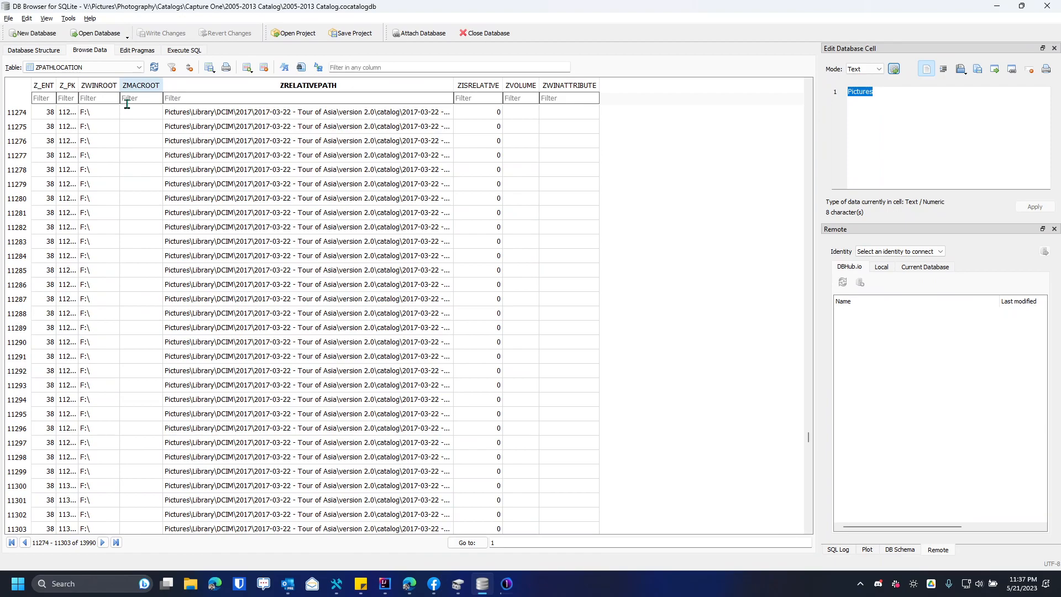
{"action": "type", "text": "F:\\"}
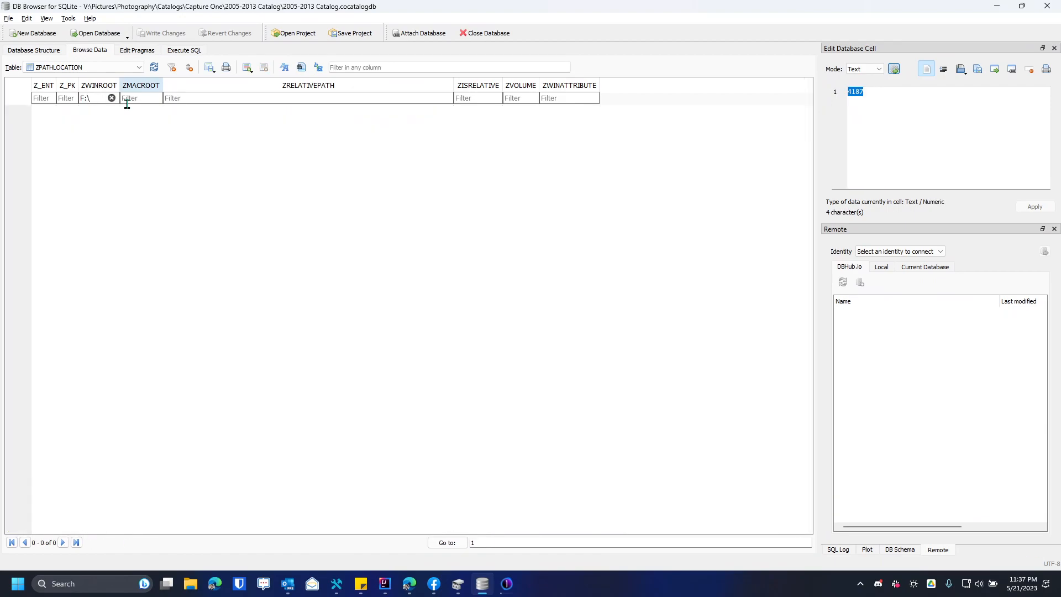
{"action": "key", "text": "BackSpace"}
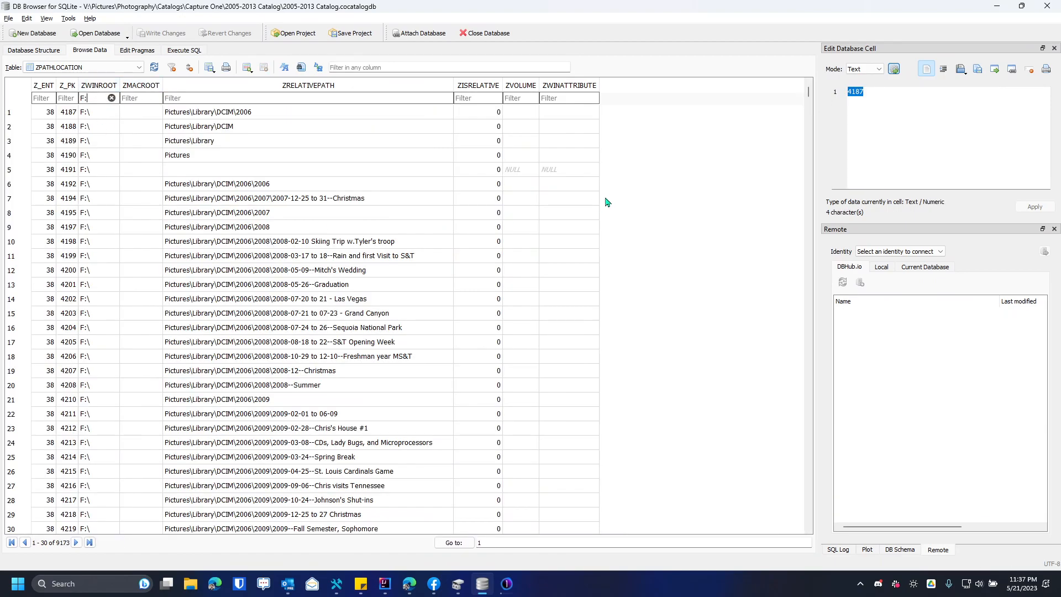
- Look through the filtered F:\ rows from the first one to the last, Pictures\Library\Capture One\Catalogs\.Edits
{"action": "left_click", "coordinate": [100, 116]}
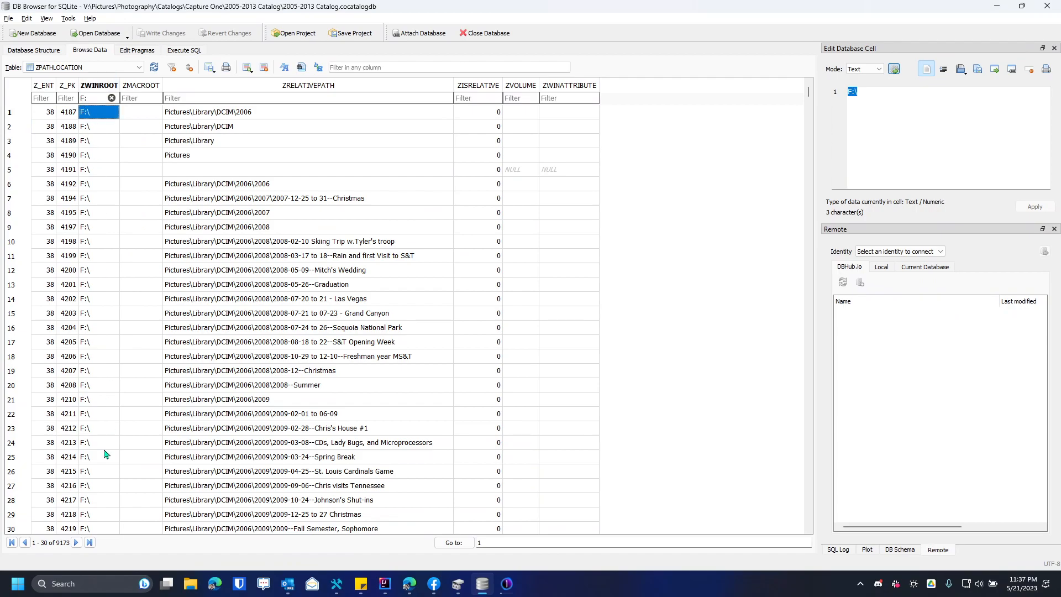
{"action": "left_click_drag", "start_coordinate": [810, 93], "coordinate": [817, 543]}
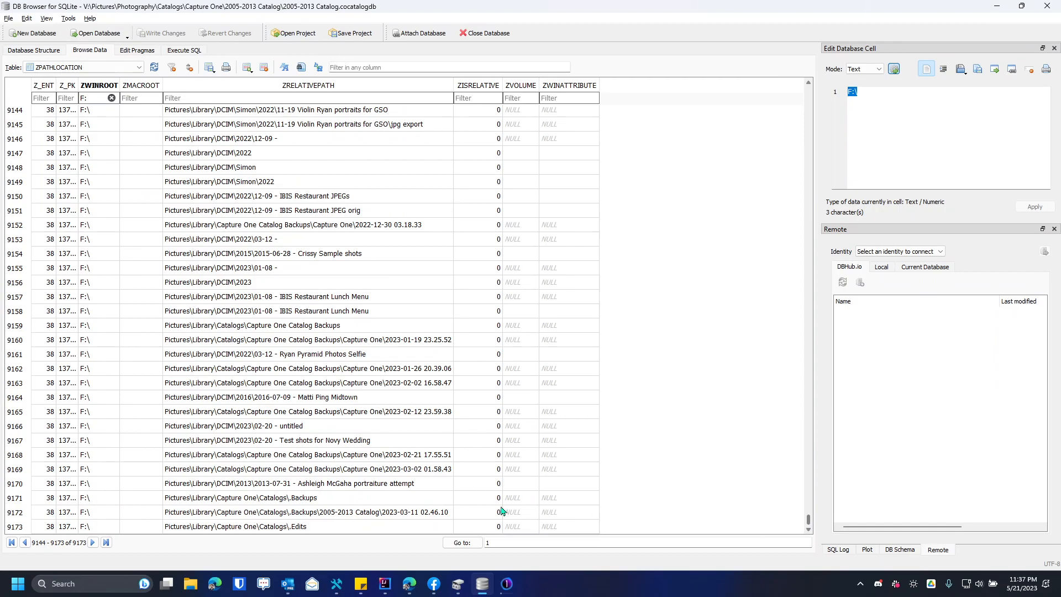
{"action": "left_click", "coordinate": [274, 531]}
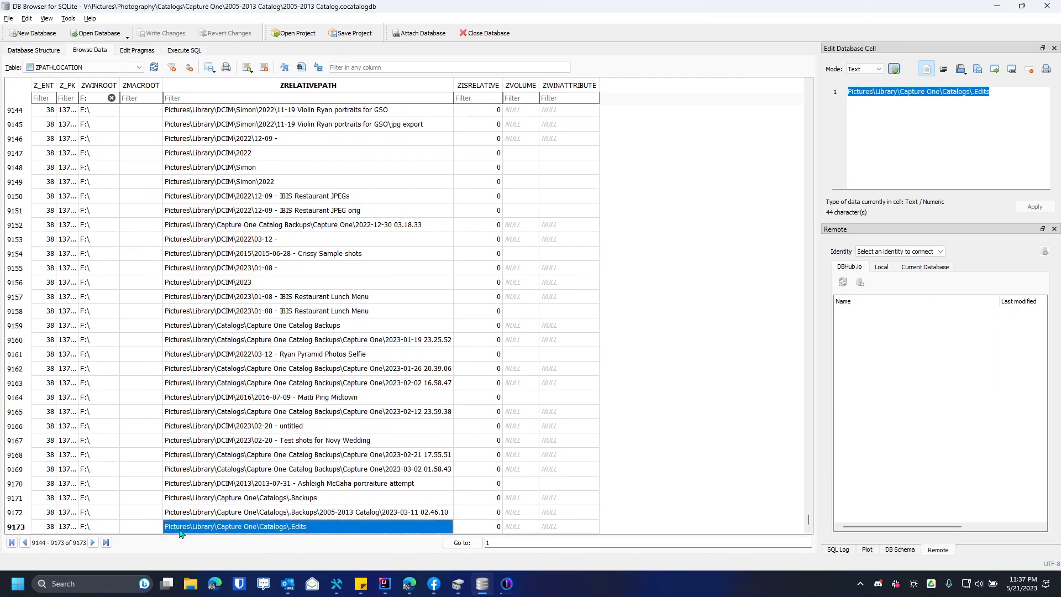
{"action": "double_click", "coordinate": [196, 525]}
{"action": "key", "text": "Escape"}
{"action": "left_click", "coordinate": [192, 100]}
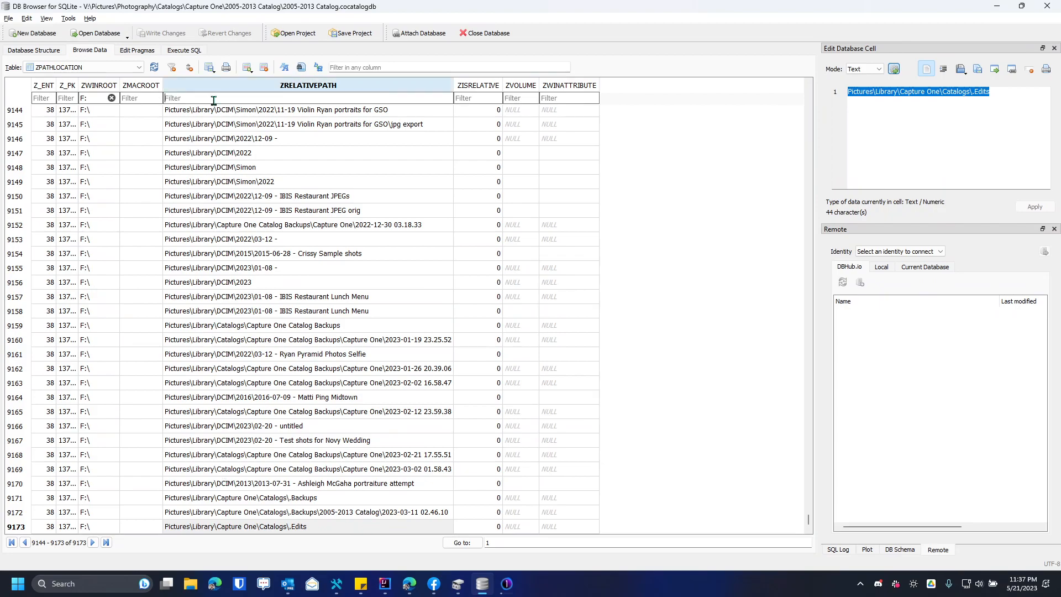
{"action": "left_click", "coordinate": [231, 112]}
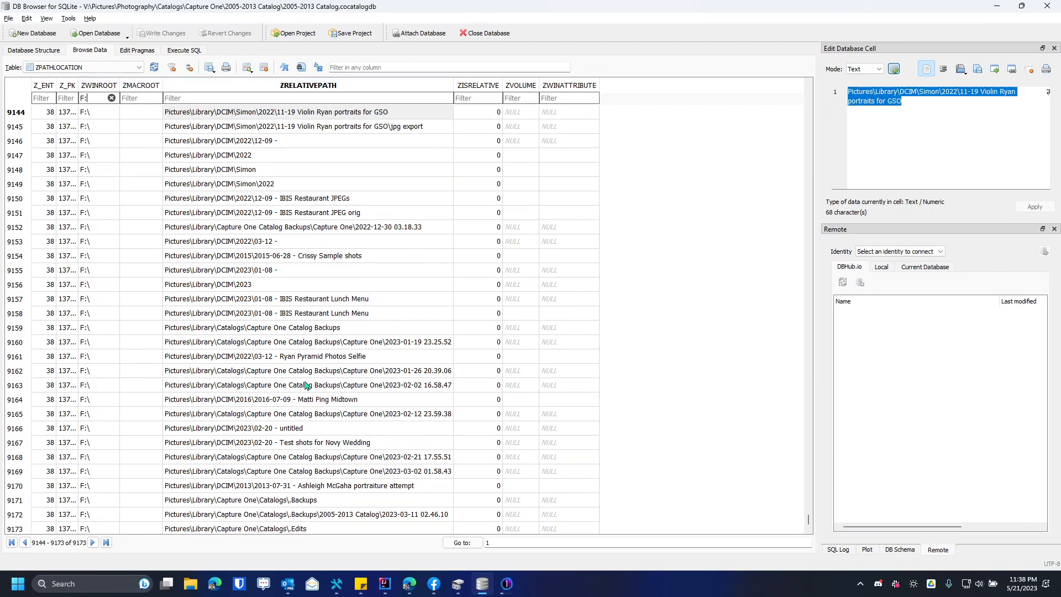
{"action": "left_click", "coordinate": [331, 388]}
{"action": "key", "text": "ctrl+a"}
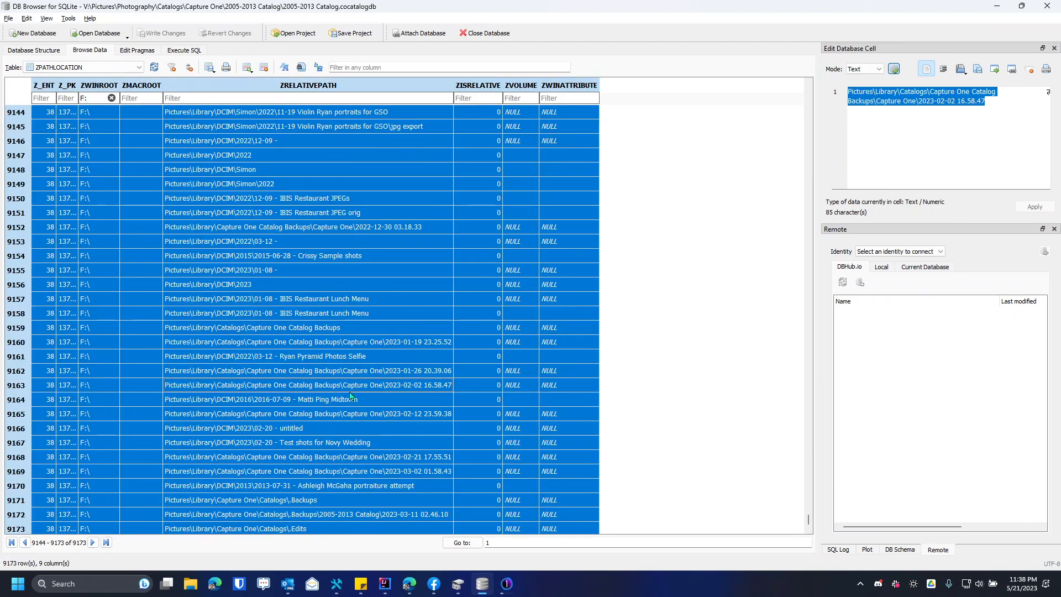
{"action": "left_click", "coordinate": [809, 529]}
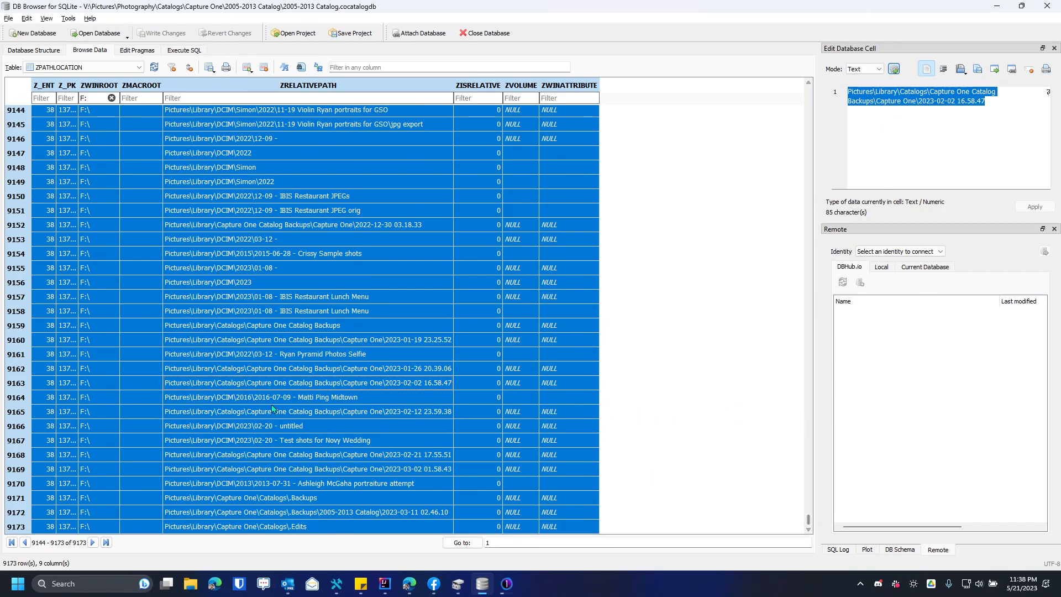
{"action": "left_click", "coordinate": [243, 429]}
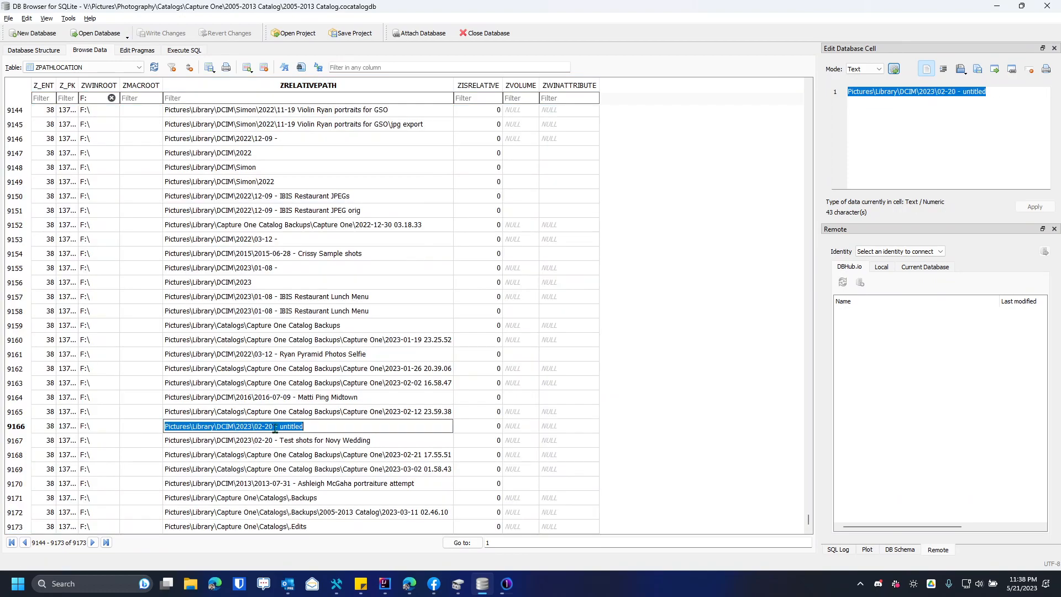
- Switch to Capture One and view the list of recently opened catalogs
{"action": "key", "text": "alt+Tab"}
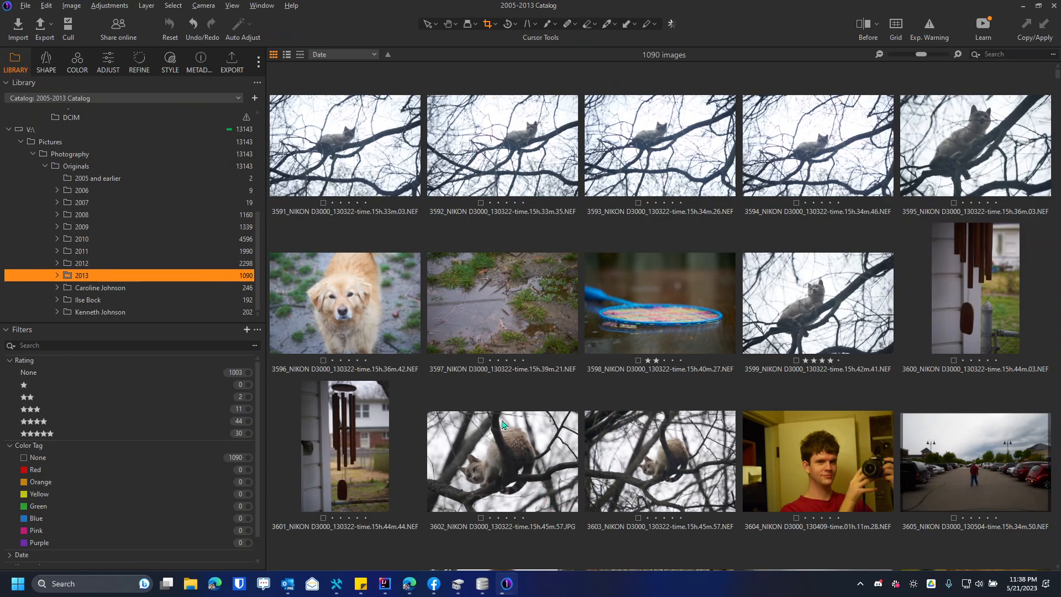
{"action": "left_click", "coordinate": [26, 5]}
{"action": "mouse_move", "coordinate": [73, 58]}
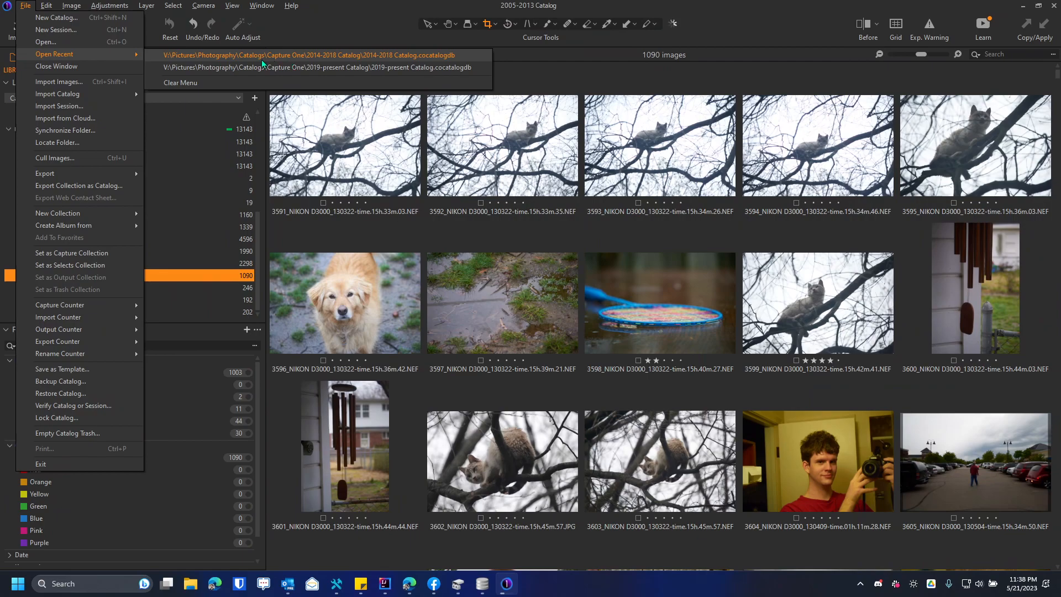
{"action": "left_click", "coordinate": [26, 5]}
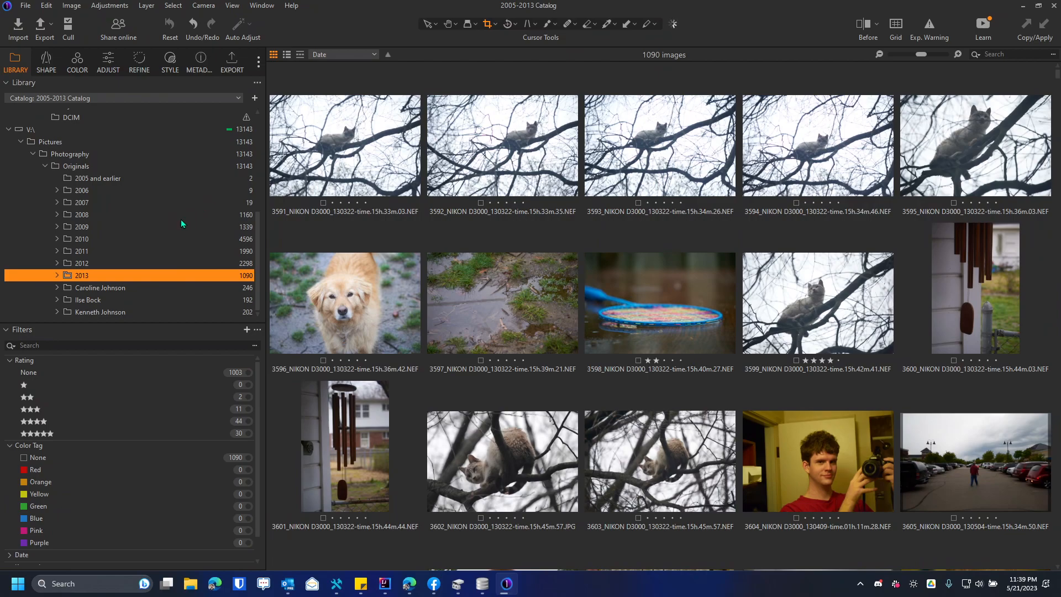
- View the 2012 and 2013 folders under Originals, expanding and collapsing 2013
{"action": "left_click", "coordinate": [78, 266]}
{"action": "left_click", "coordinate": [65, 276]}
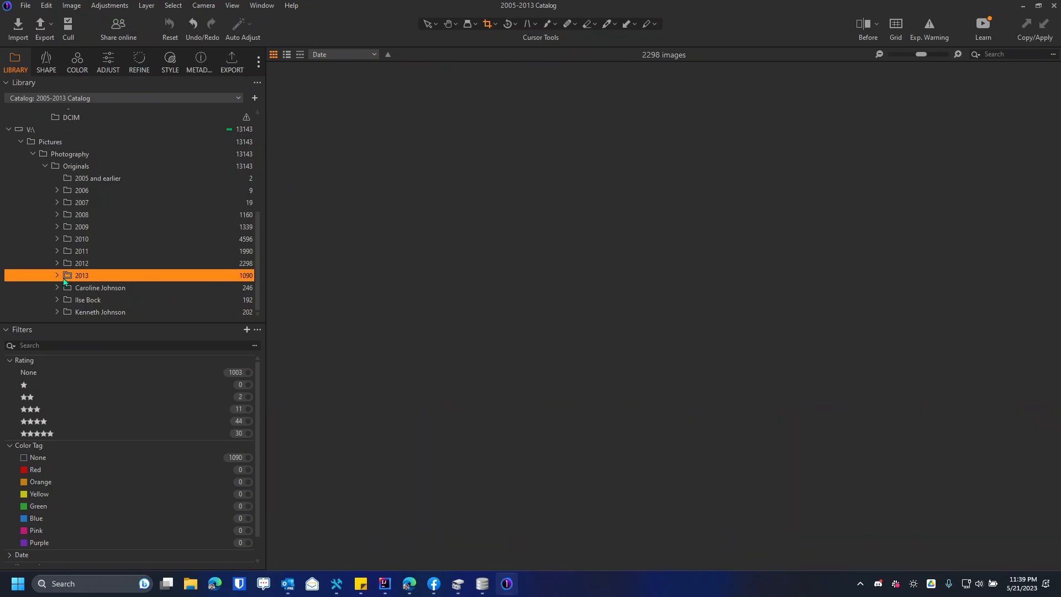
{"action": "left_click", "coordinate": [57, 275]}
{"action": "left_click", "coordinate": [57, 276]}
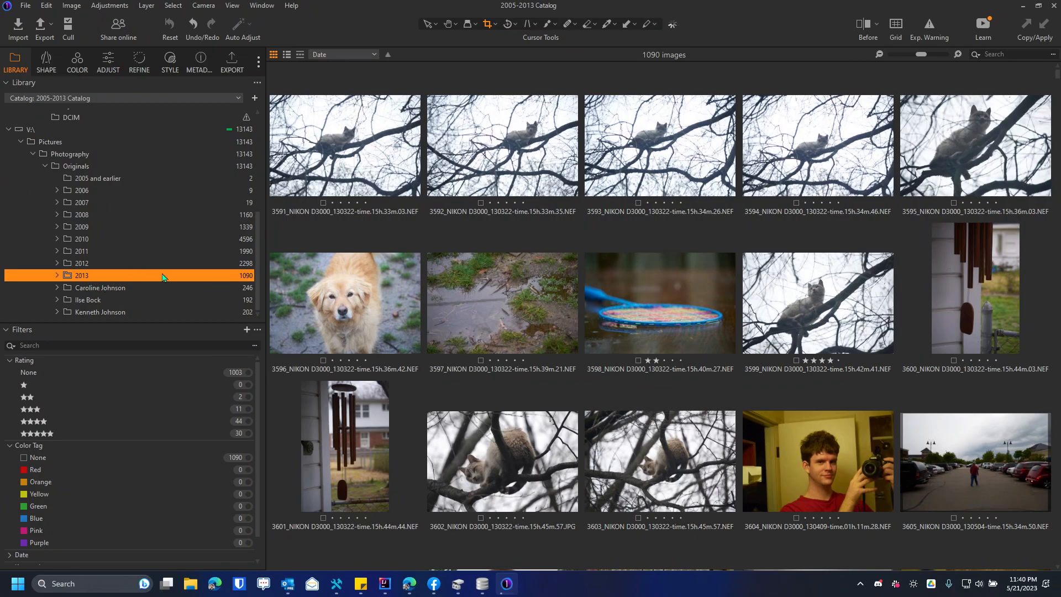
- Return to DB Browser and go back to the first of the filtered F:\ rows in ZPATHLOCATION
{"action": "key", "text": "alt+Tab"}
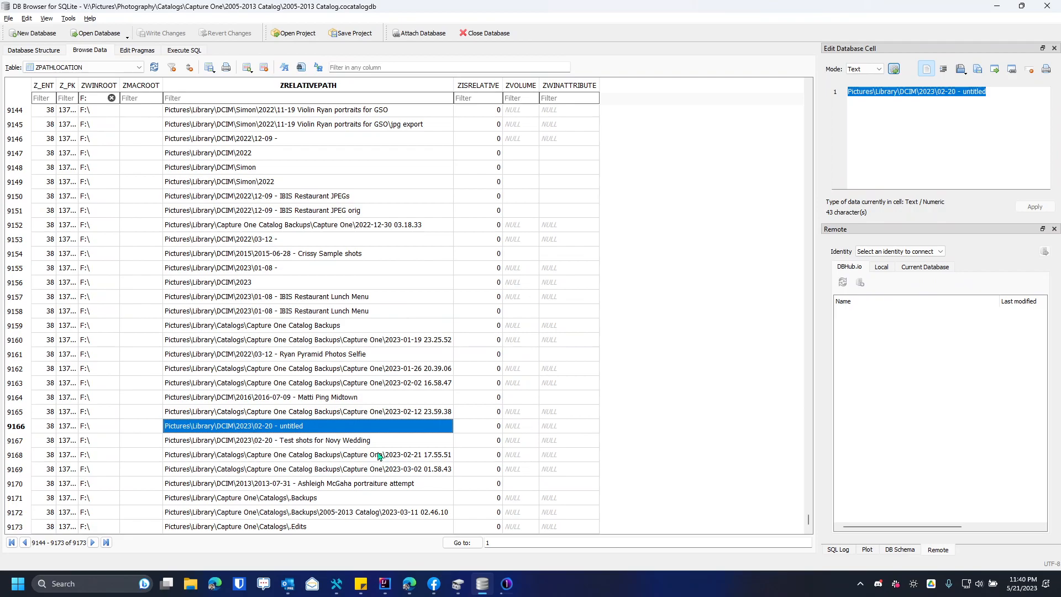
{"action": "left_click_drag", "start_coordinate": [808, 524], "coordinate": [833, 102]}
{"action": "left_click", "coordinate": [272, 359]}
{"action": "scroll", "coordinate": [529, 303], "scroll_direction": "down", "scroll_amount": 1}
{"action": "scroll", "coordinate": [514, 304], "scroll_direction": "up", "scroll_amount": 12}
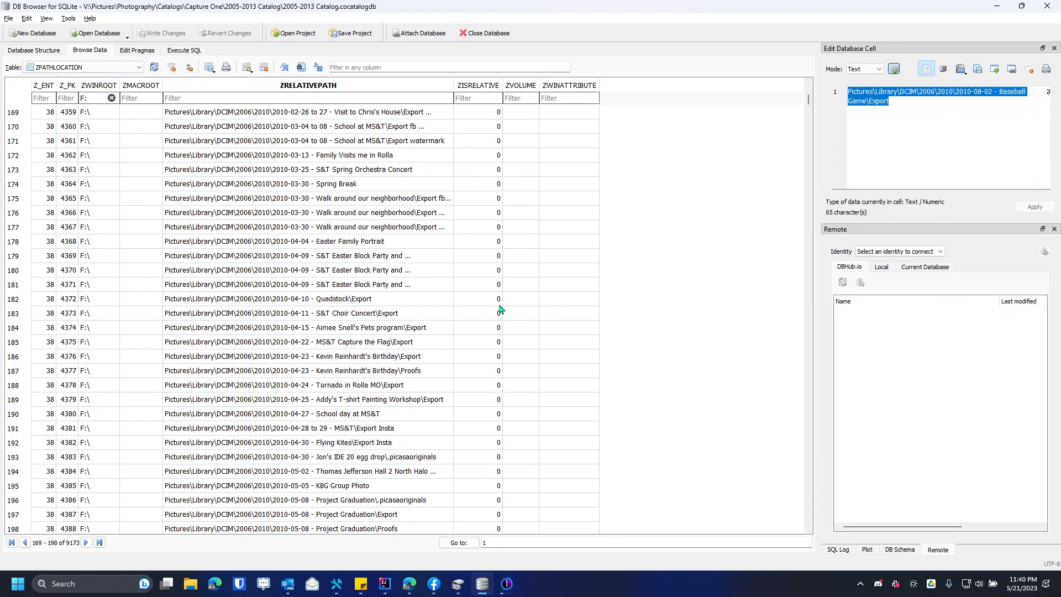
{"action": "scroll", "coordinate": [500, 309], "scroll_direction": "up", "scroll_amount": 1}
{"action": "left_click_drag", "start_coordinate": [808, 100], "coordinate": [810, 86]}
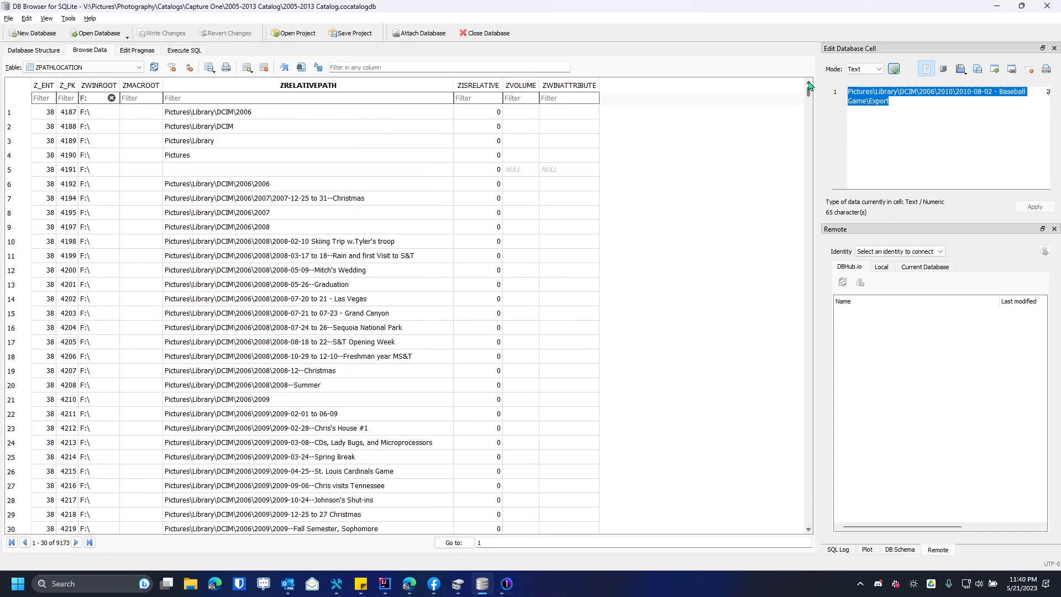
- Inspect the relative path of the F:\ row for 2008-07-20 to 21 - Las Vegas, leaving the cell unedited
{"action": "left_click", "coordinate": [188, 303]}
{"action": "double_click", "coordinate": [261, 302]}
{"action": "left_click", "coordinate": [357, 304]}
{"action": "key", "text": "Escape"}
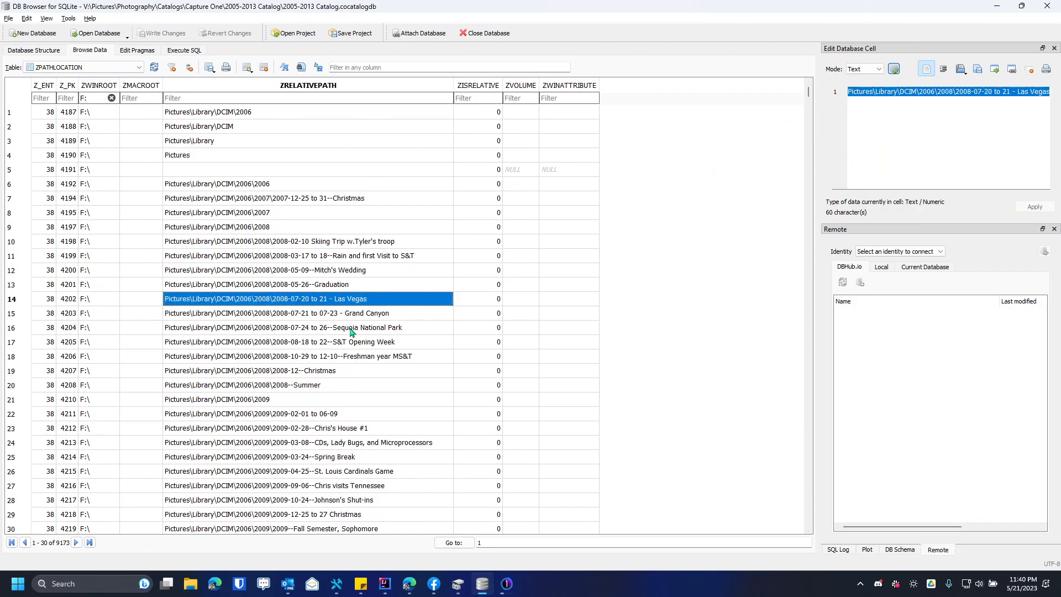
- Compare the F:\ paths with Capture One's 2006 folder by expanding it and viewing its images and the 2006-02-03 Redneck tie clip subfolder
{"action": "key", "text": "alt+Tab"}
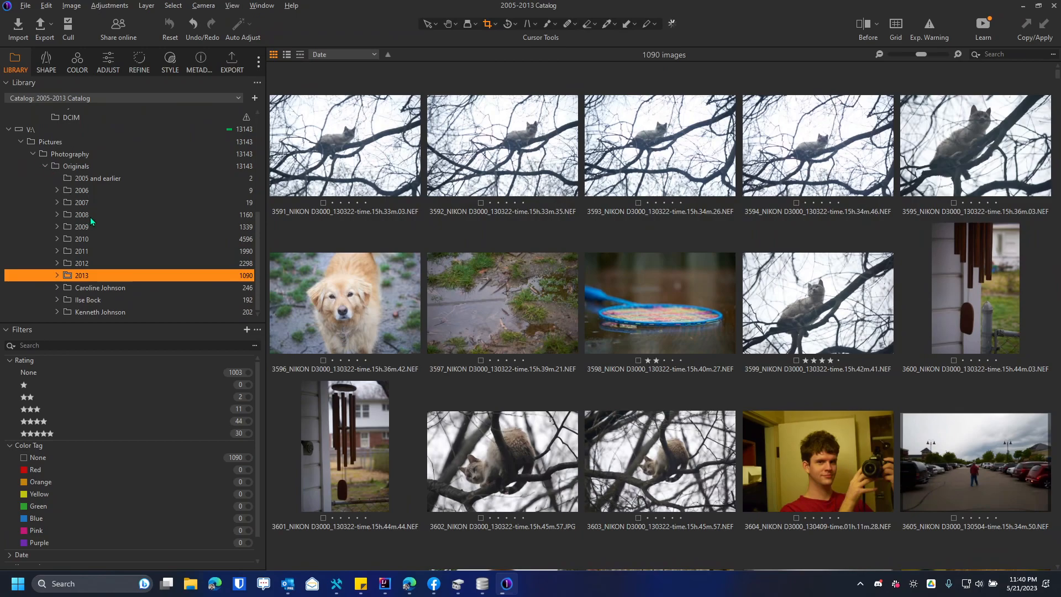
{"action": "left_click", "coordinate": [92, 190]}
{"action": "left_click", "coordinate": [57, 191]}
{"action": "left_click", "coordinate": [111, 203]}
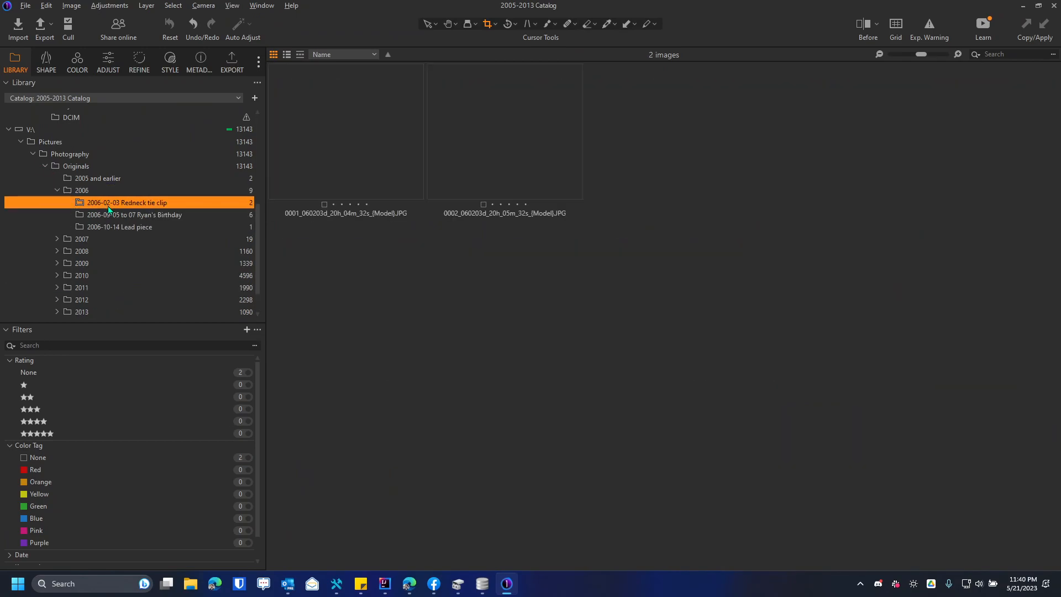
{"action": "key", "text": "alt+Tab"}
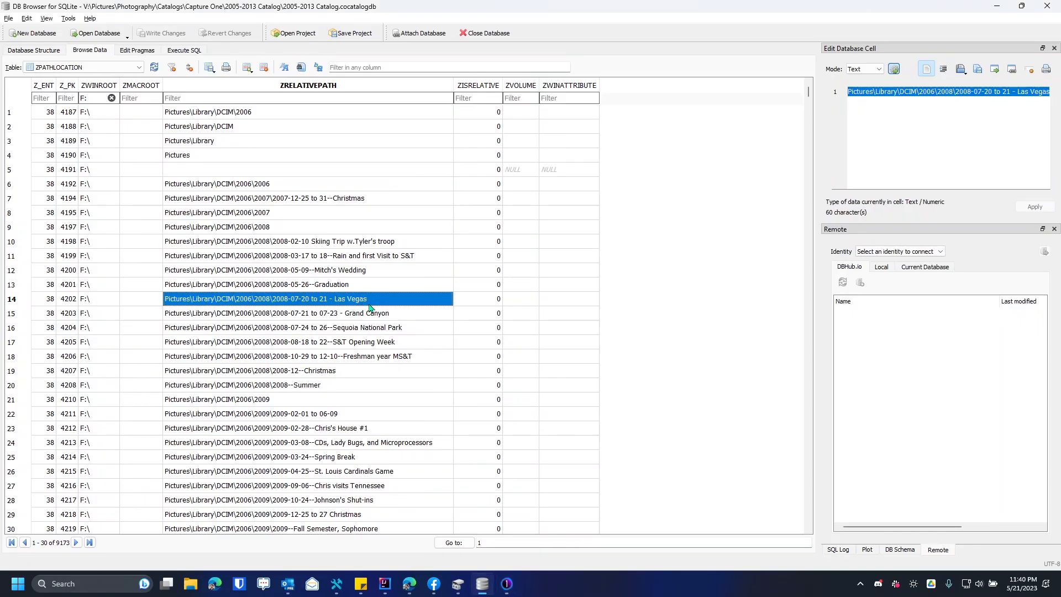
{"action": "key", "text": "alt+Tab"}
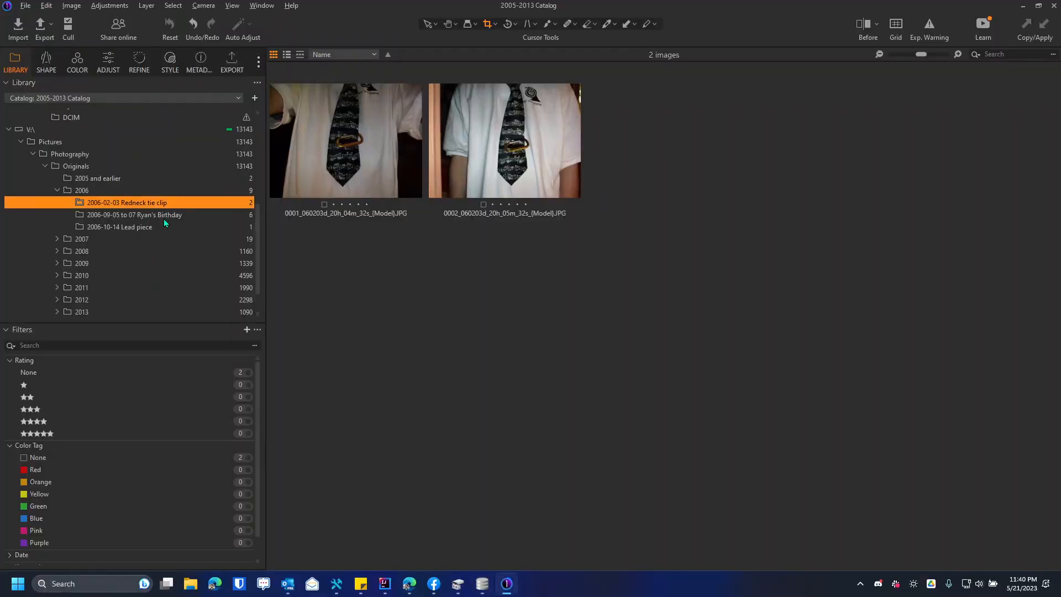
{"action": "left_click", "coordinate": [92, 192]}
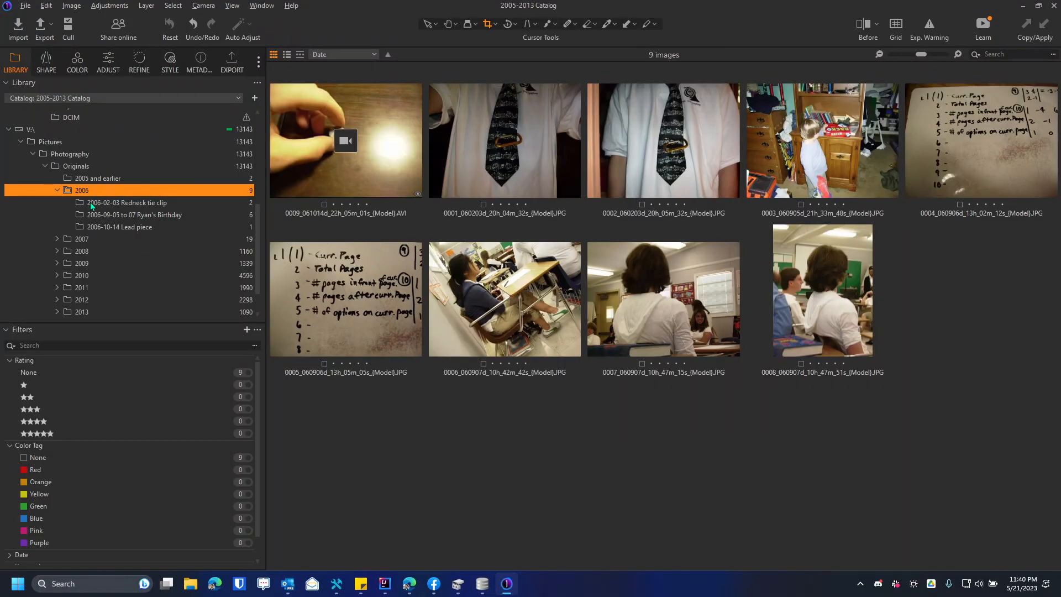
- Return to DB Browser and examine the 2006\2008 part of the Las Vegas row's path without editing it
{"action": "key", "text": "alt+Tab"}
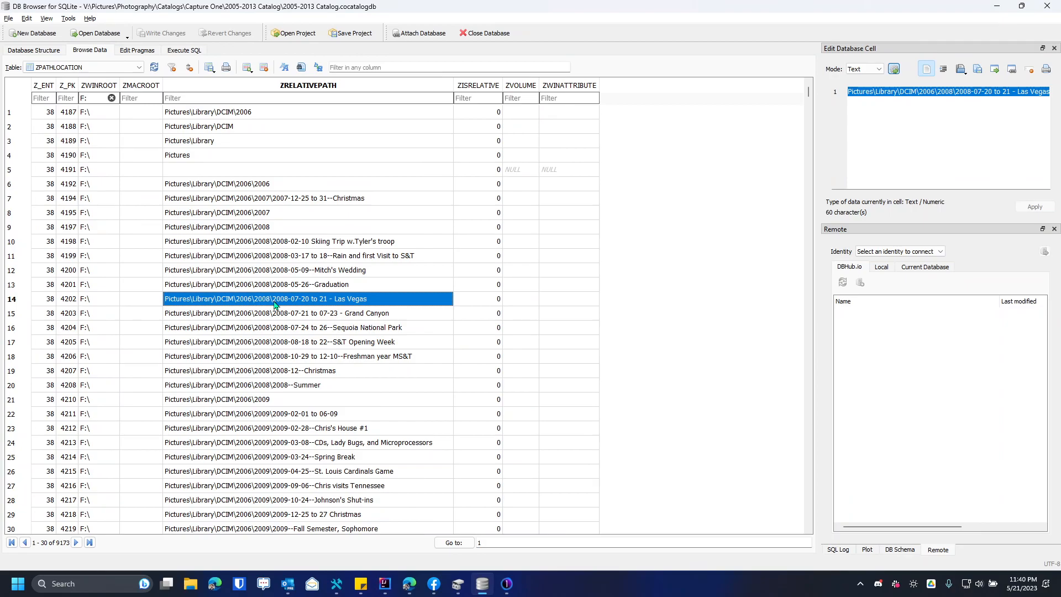
{"action": "key", "text": "alt+Tab"}
{"action": "key", "text": "alt+Tab"}
{"action": "double_click", "coordinate": [251, 302]}
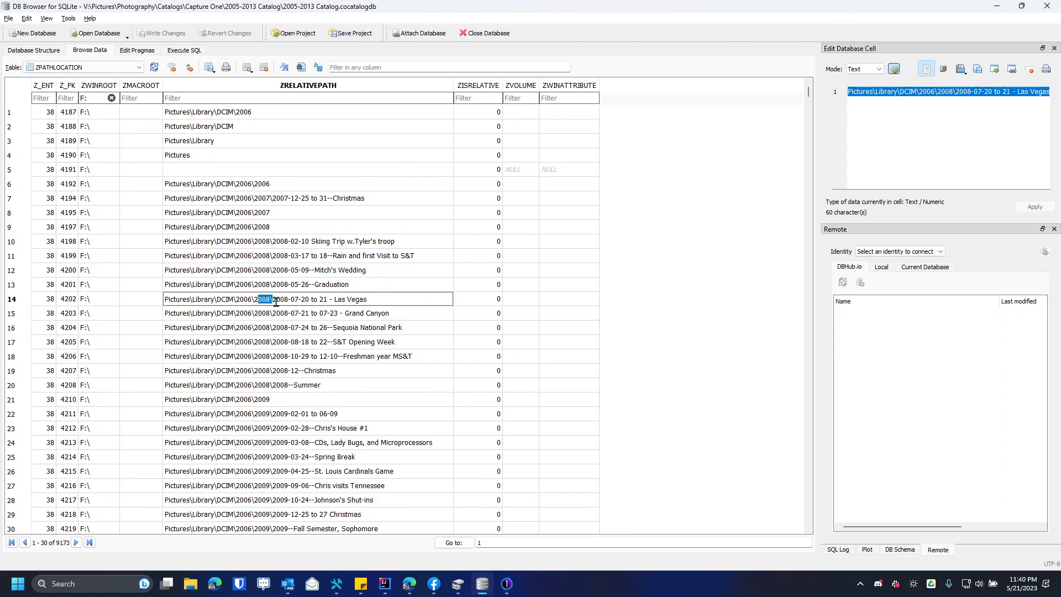
{"action": "key", "text": "Escape"}
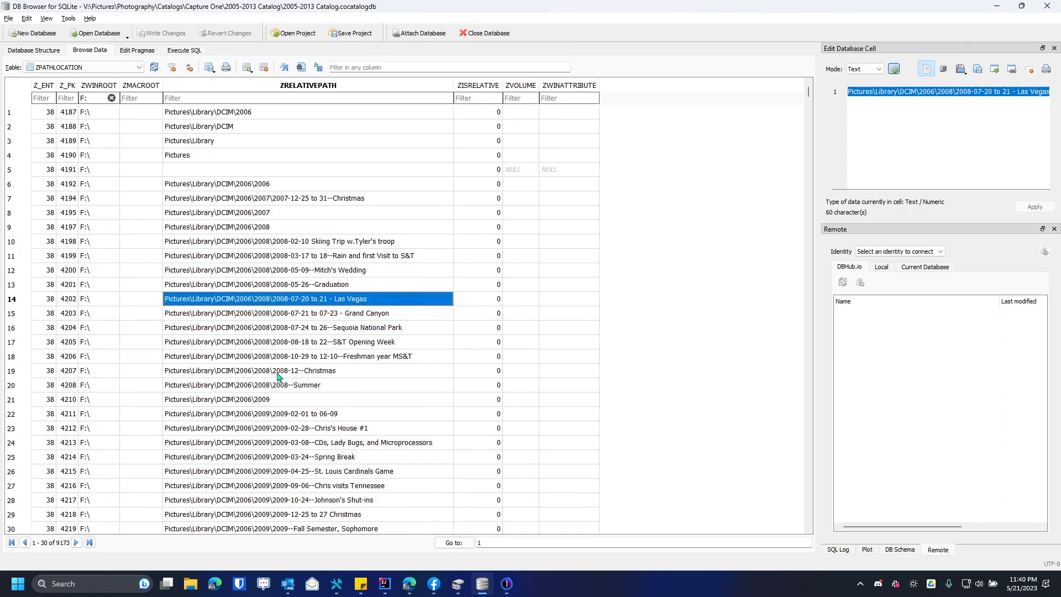
- In Capture One, collapse 2006, expand 2008 and look through the images in 2008-07-20 to 21 - Las Vegas
{"action": "key", "text": "alt+Tab"}
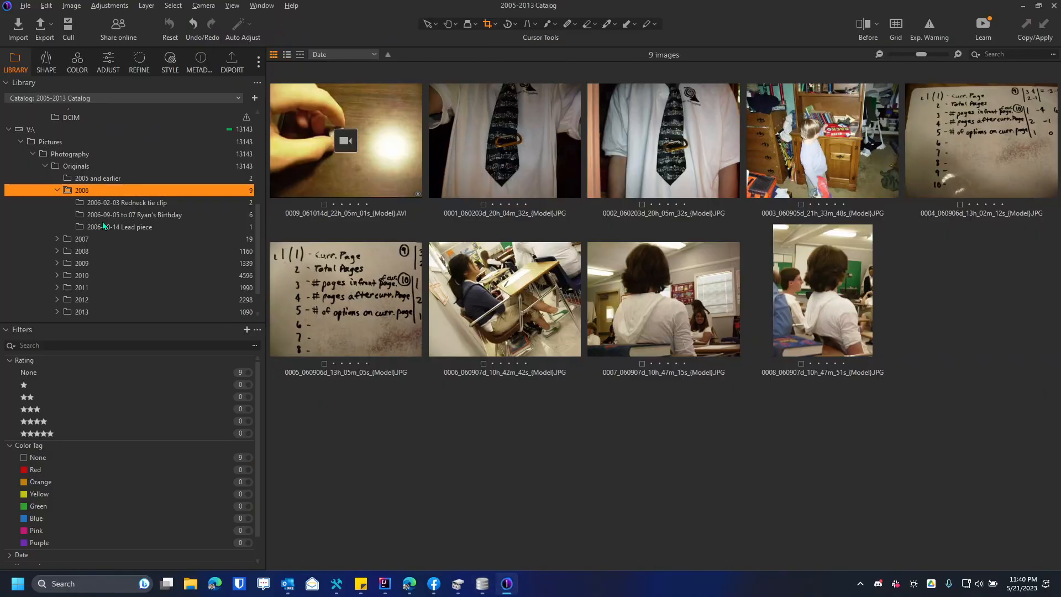
{"action": "left_click", "coordinate": [57, 190]}
{"action": "left_click", "coordinate": [57, 214]}
{"action": "scroll", "coordinate": [155, 240], "scroll_direction": "down", "scroll_amount": 1}
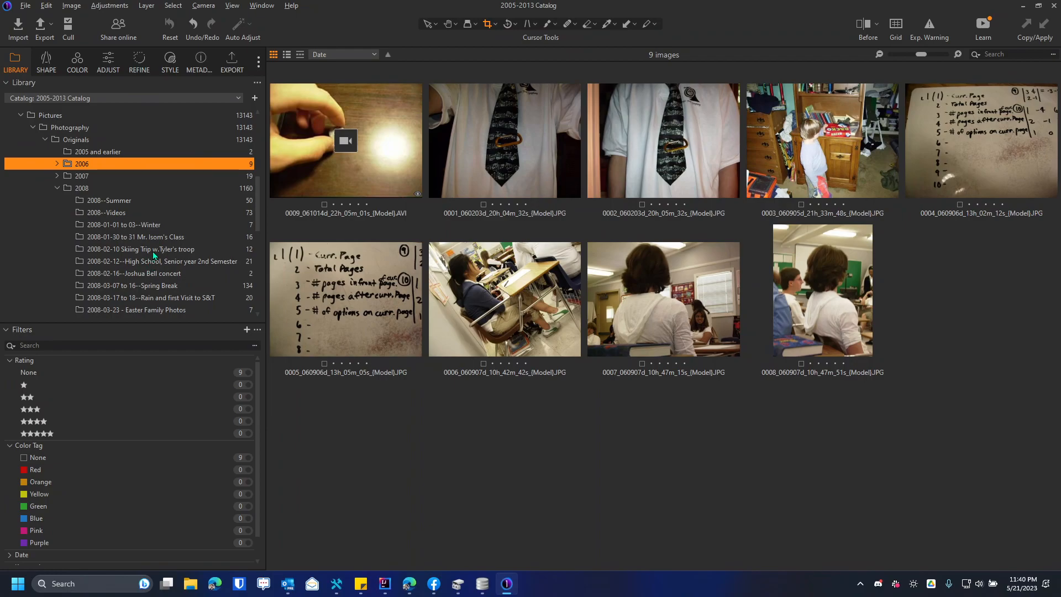
{"action": "scroll", "coordinate": [156, 256], "scroll_direction": "down", "scroll_amount": 1}
{"action": "scroll", "coordinate": [147, 271], "scroll_direction": "down", "scroll_amount": 1}
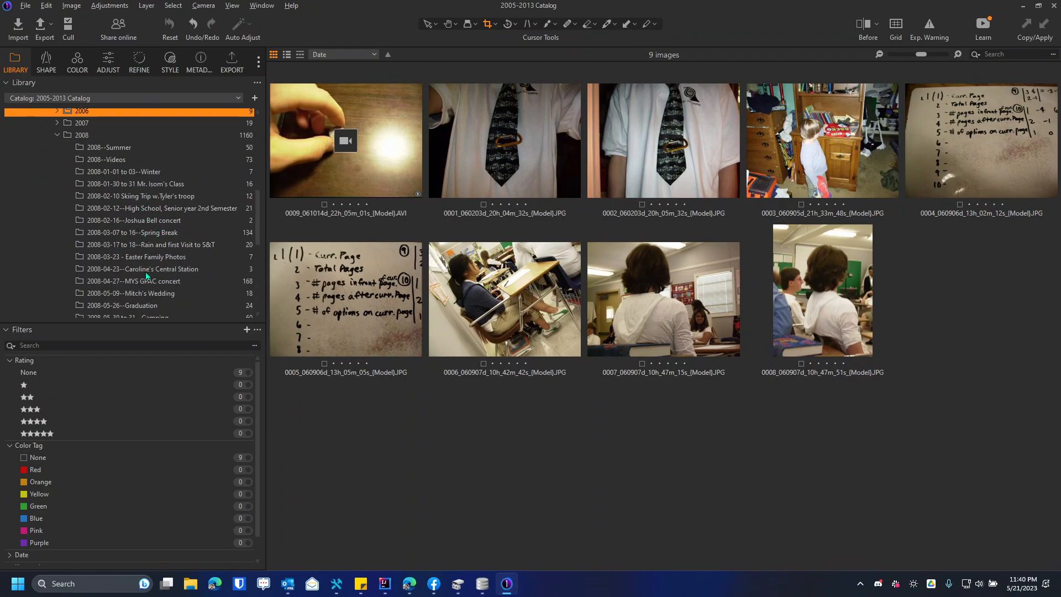
{"action": "scroll", "coordinate": [153, 269], "scroll_direction": "down", "scroll_amount": 2}
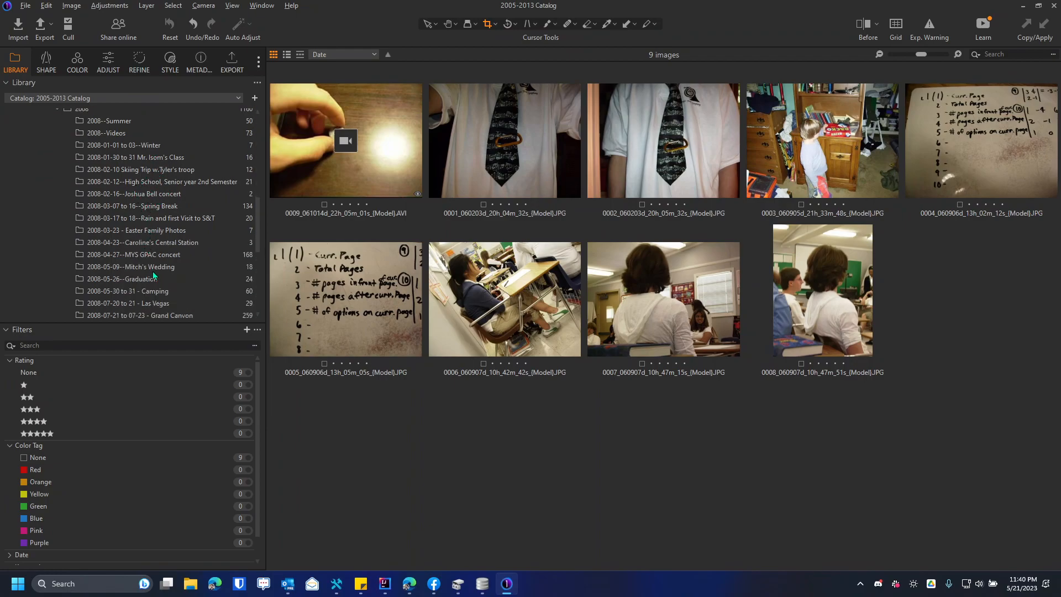
{"action": "scroll", "coordinate": [154, 281], "scroll_direction": "down", "scroll_amount": 1}
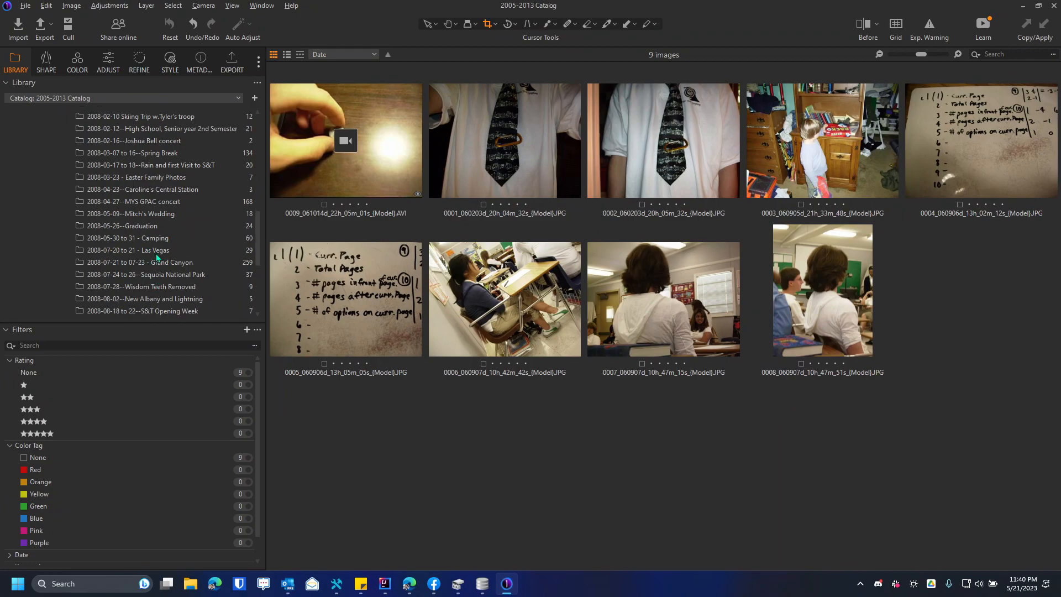
{"action": "left_click", "coordinate": [160, 252]}
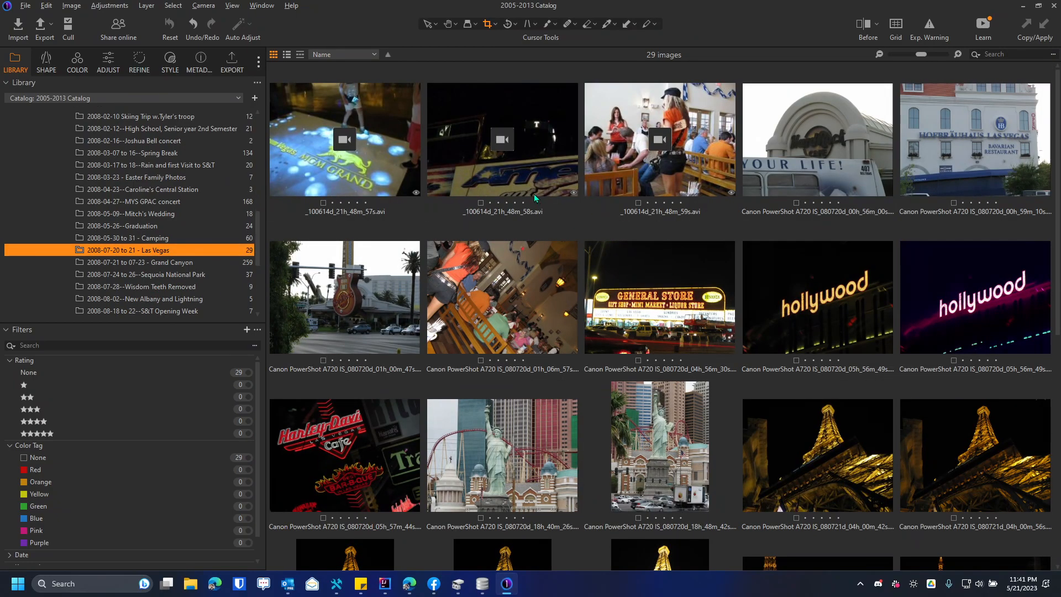
{"action": "scroll", "coordinate": [534, 194], "scroll_direction": "down", "scroll_amount": 2}
{"action": "scroll", "coordinate": [533, 194], "scroll_direction": "down", "scroll_amount": 5}
- Switch back to DB Browser and recheck the full relative path of the Las Vegas row without changing it
{"action": "key", "text": "alt+Tab"}
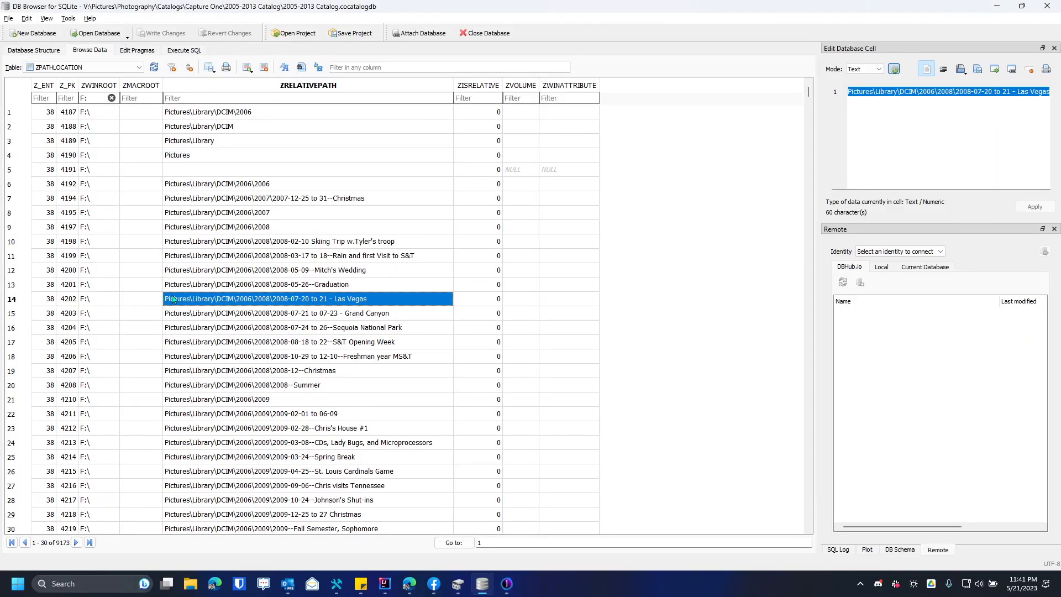
{"action": "double_click", "coordinate": [294, 301]}
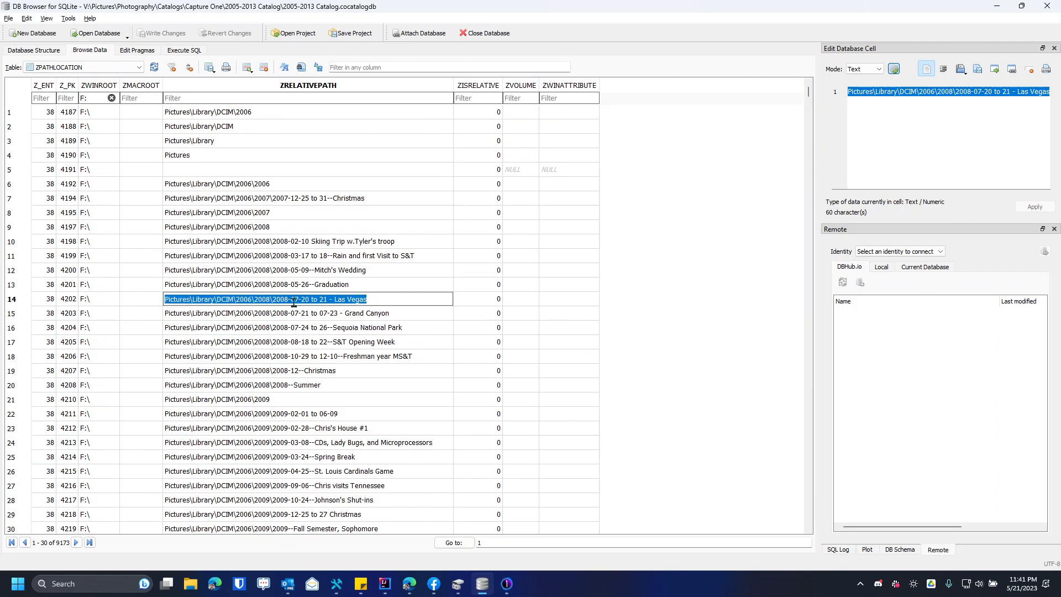
{"action": "key", "text": "Escape"}
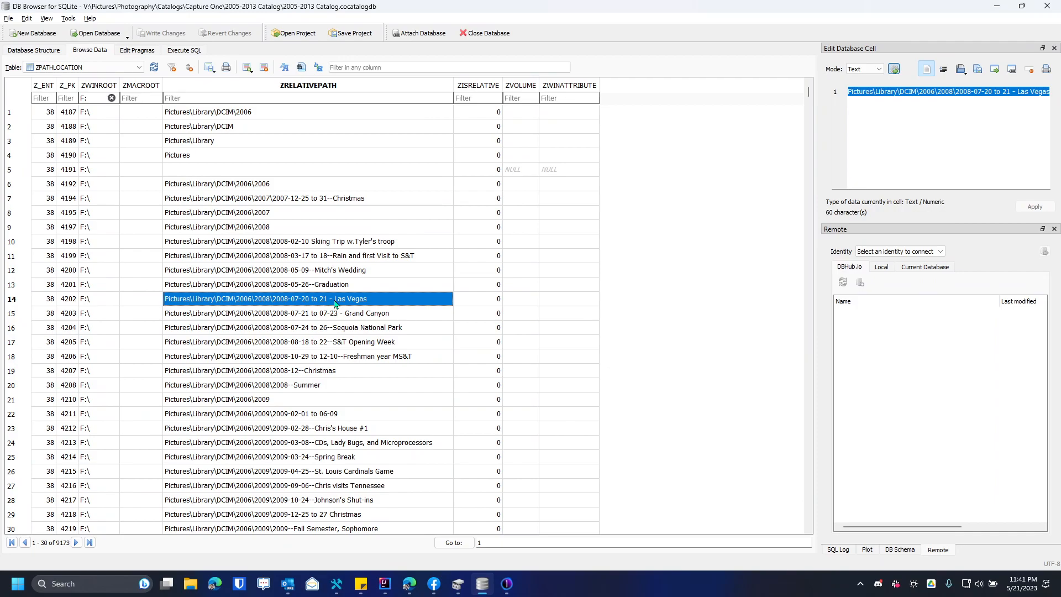
- Delete all the filtered F:\ rows from the ZPATHLOCATION table
{"action": "key", "text": "ctrl+a"}
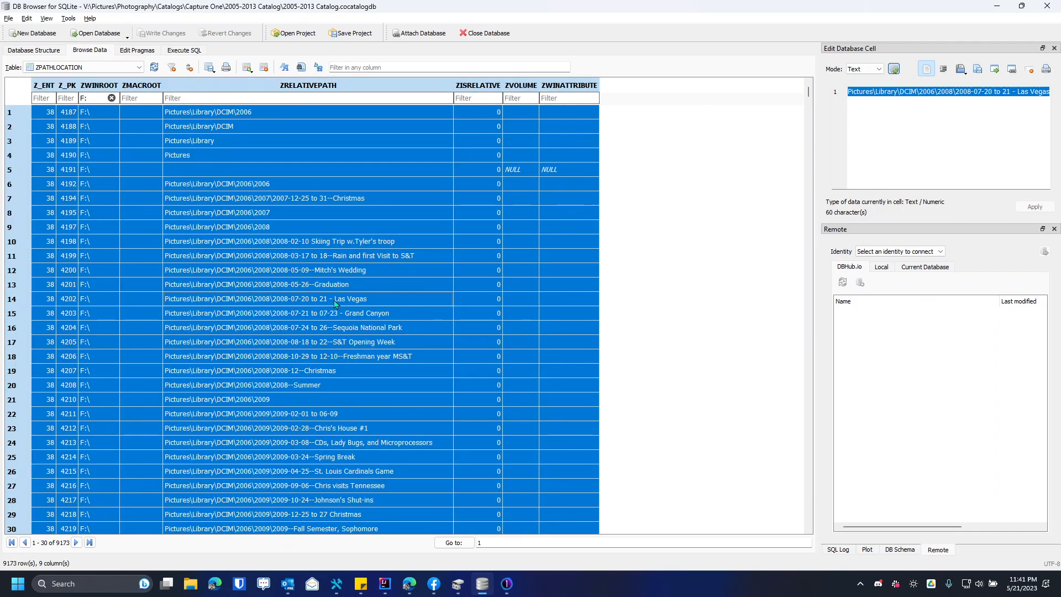
{"action": "right_click", "coordinate": [125, 140]}
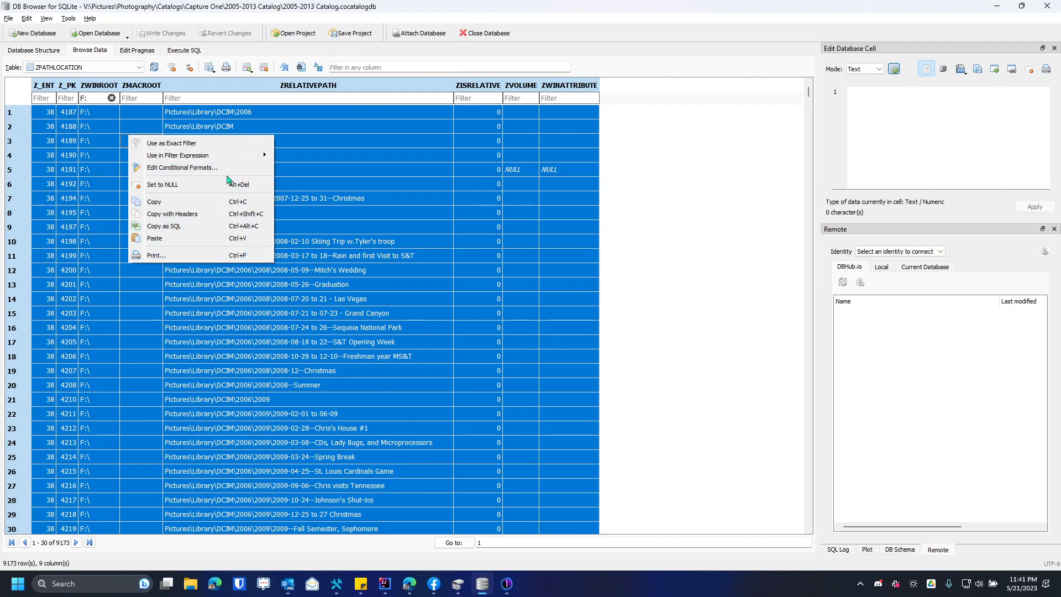
{"action": "left_click", "coordinate": [266, 53]}
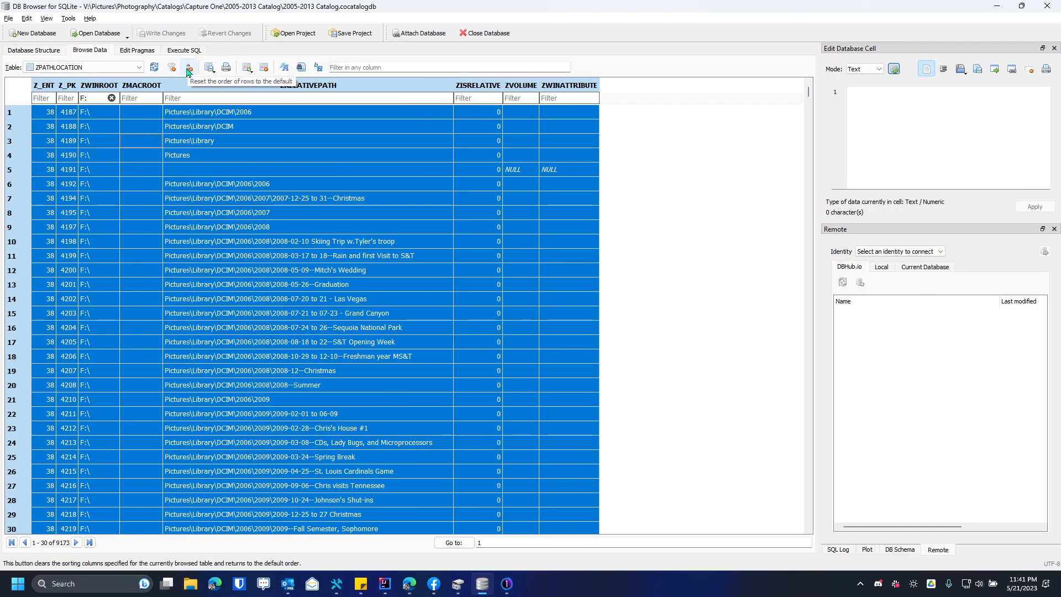
{"action": "left_click", "coordinate": [263, 71]}
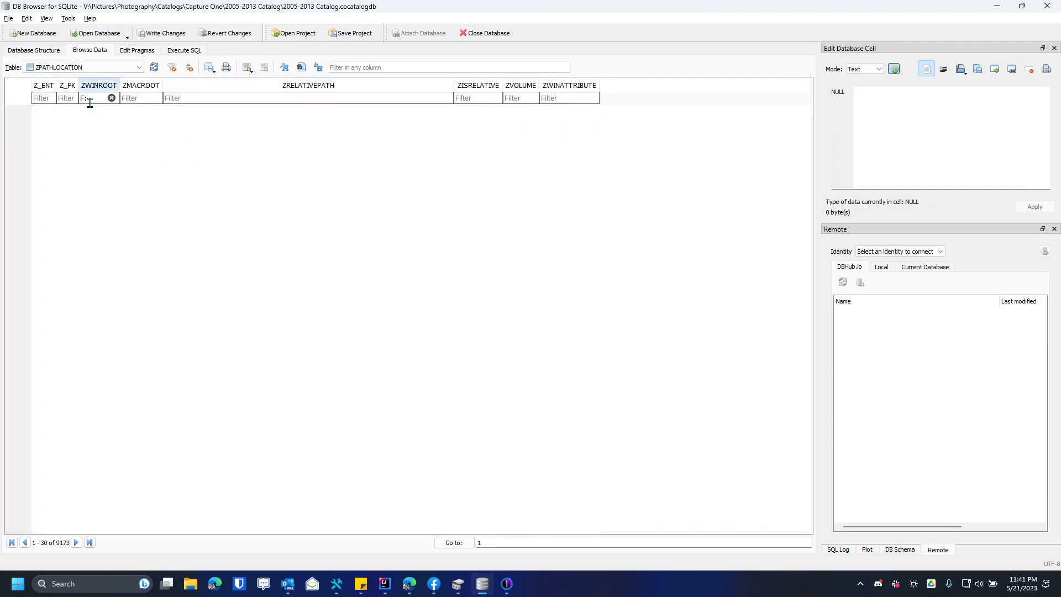
- Clear the F: filter on the ZWINROOT column and filter it by L instead
{"action": "left_click", "coordinate": [111, 97]}
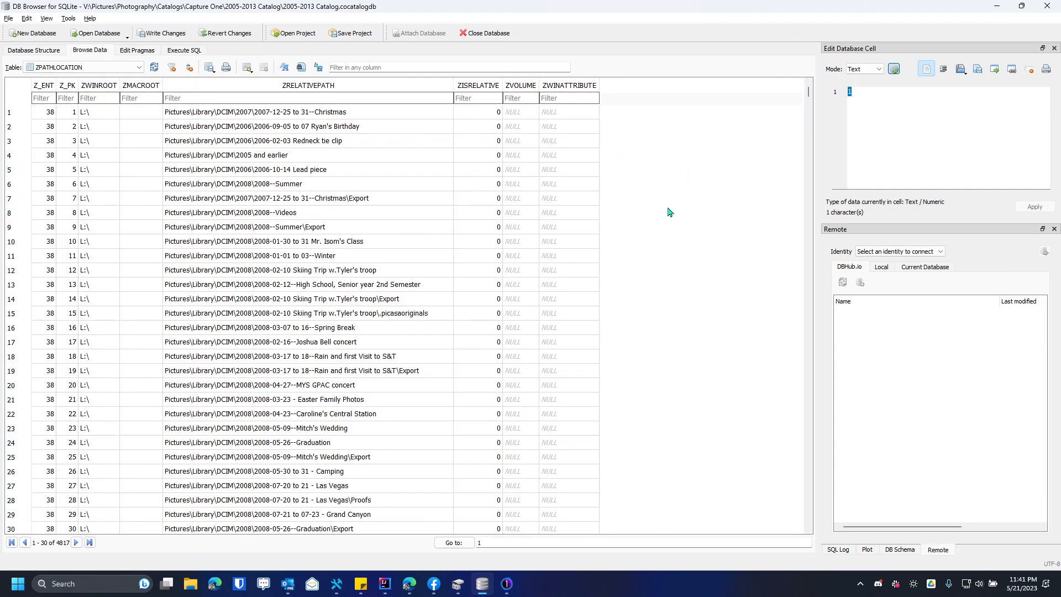
{"action": "left_click", "coordinate": [105, 98]}
{"action": "type", "text": "L"}
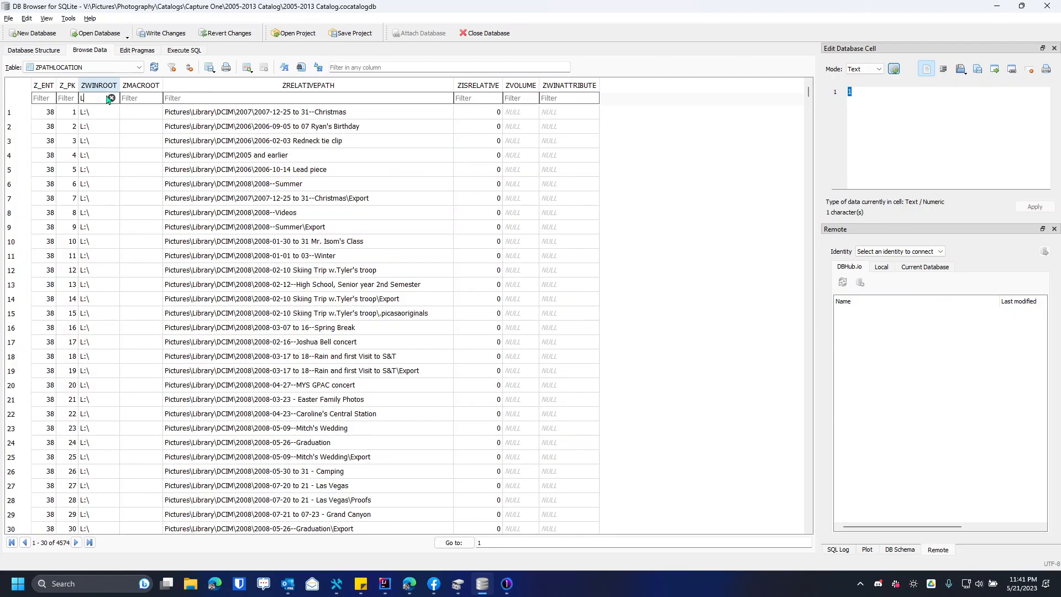
- Check the relative paths at the end of the filtered L:\ rows and delete all those rows from ZPATHLOCATION
{"action": "left_click", "coordinate": [222, 112]}
{"action": "left_click_drag", "start_coordinate": [810, 93], "coordinate": [798, 533]}
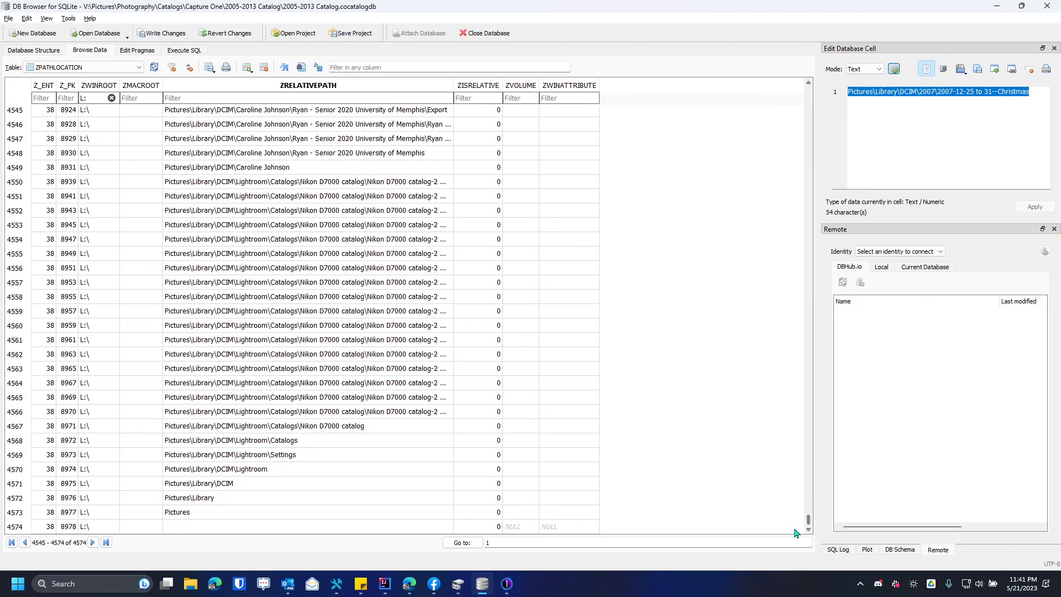
{"action": "left_click", "coordinate": [271, 368]}
{"action": "left_click", "coordinate": [256, 257]}
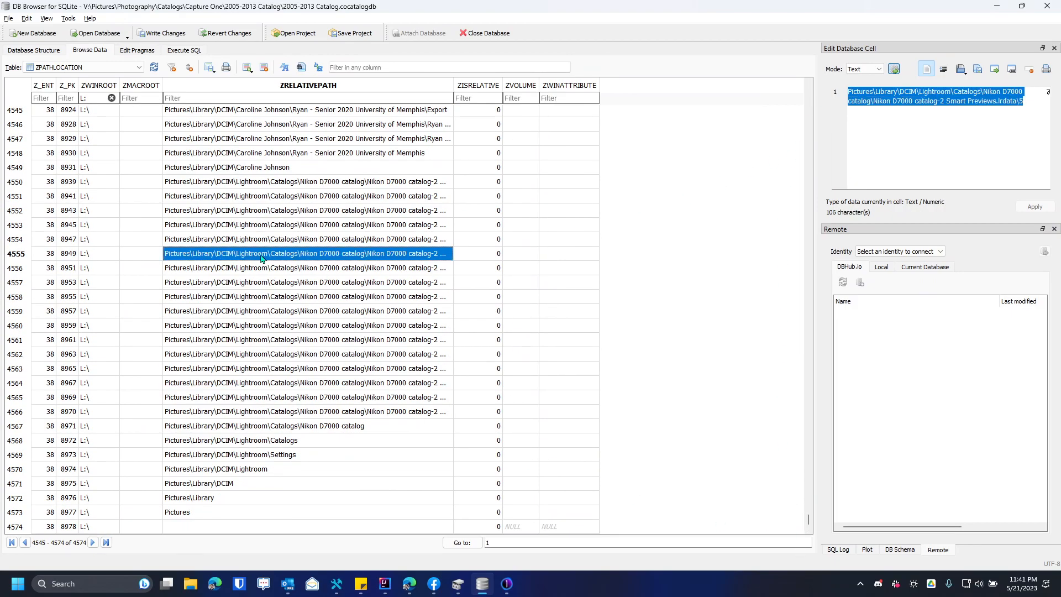
{"action": "left_click_drag", "start_coordinate": [249, 288], "coordinate": [247, 297]}
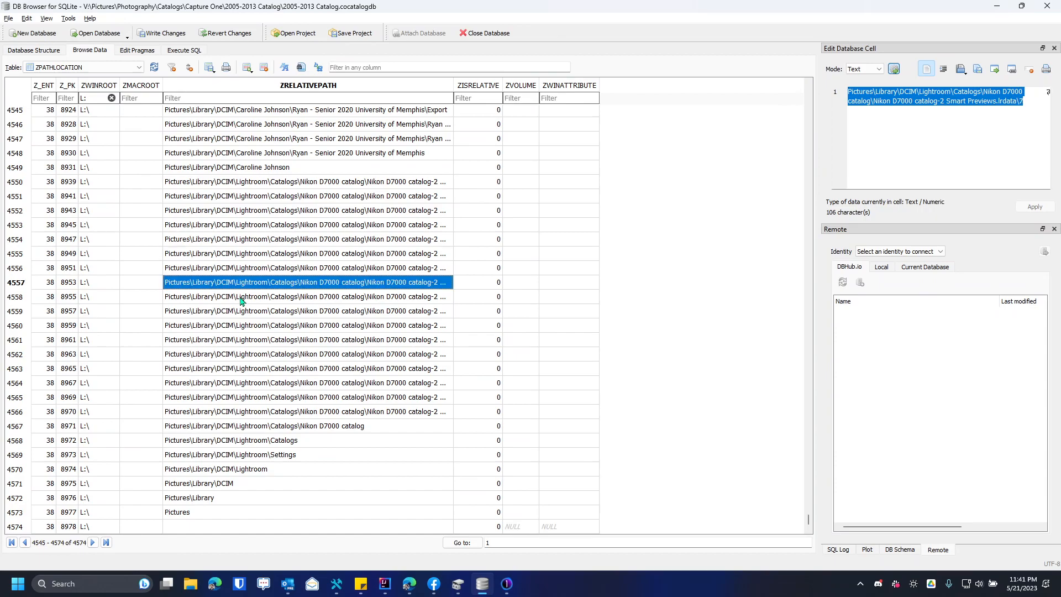
{"action": "key", "text": "ctrl+a"}
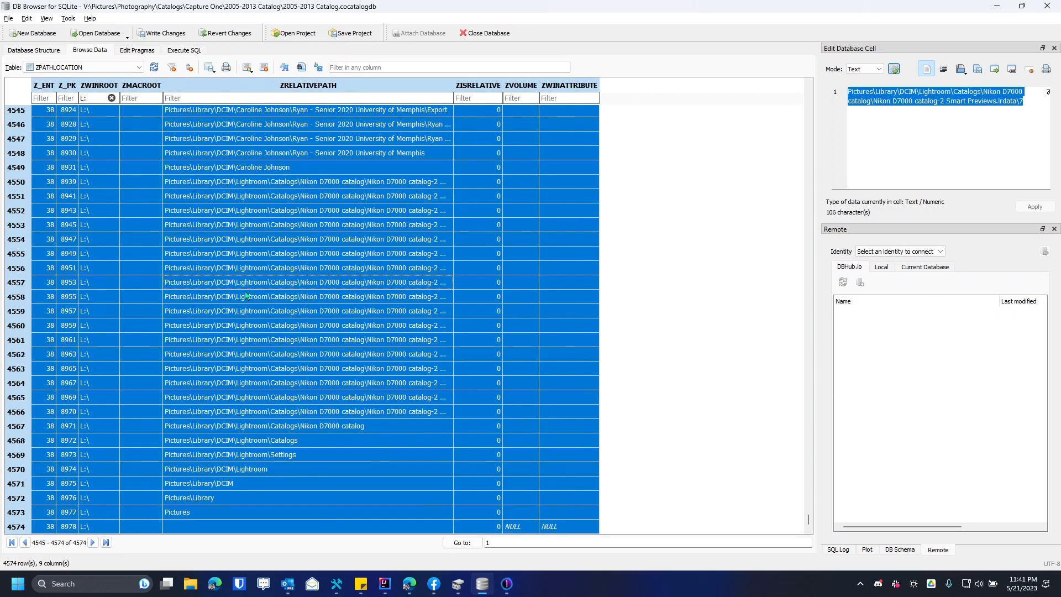
{"action": "key", "text": "Delete"}
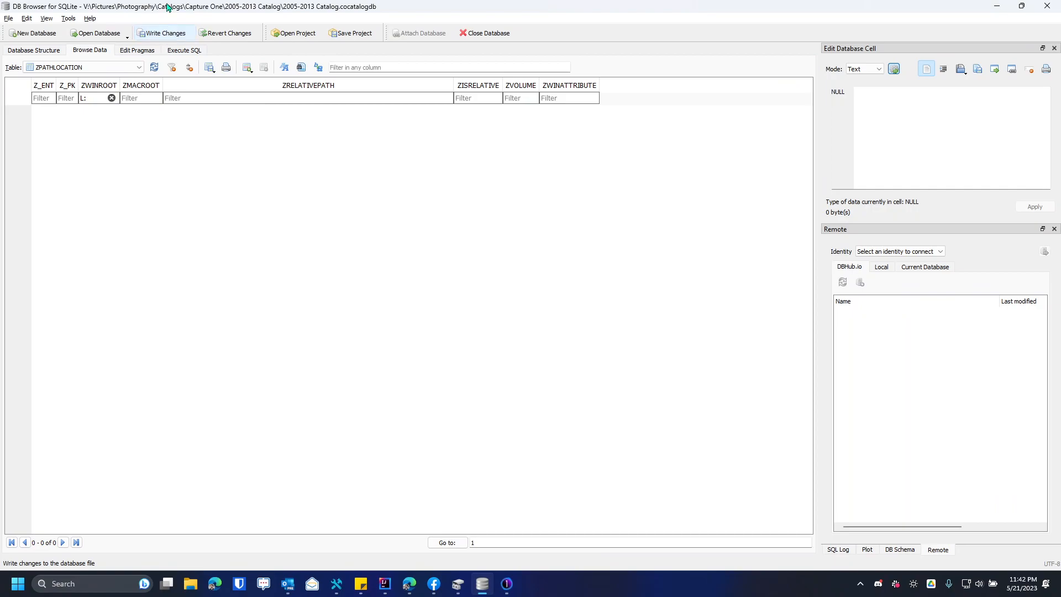
- Look over the 2008 folders in Capture One and write the pending row deletions to the catalog database in DB Browser
{"action": "left_click", "coordinate": [507, 584]}
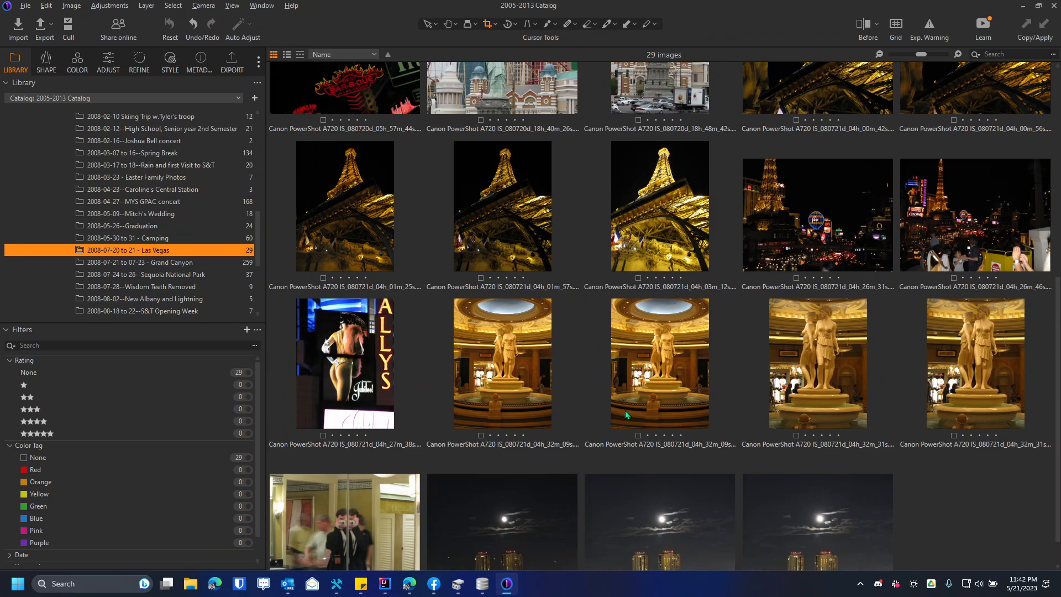
{"action": "scroll", "coordinate": [144, 239], "scroll_direction": "down", "scroll_amount": 2}
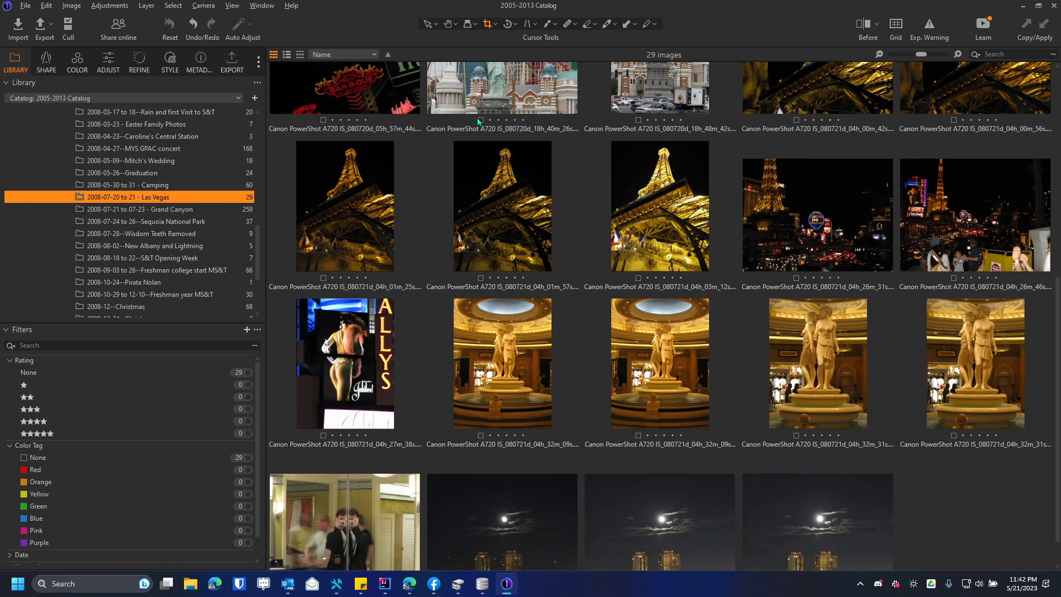
{"action": "key", "text": "alt+Tab"}
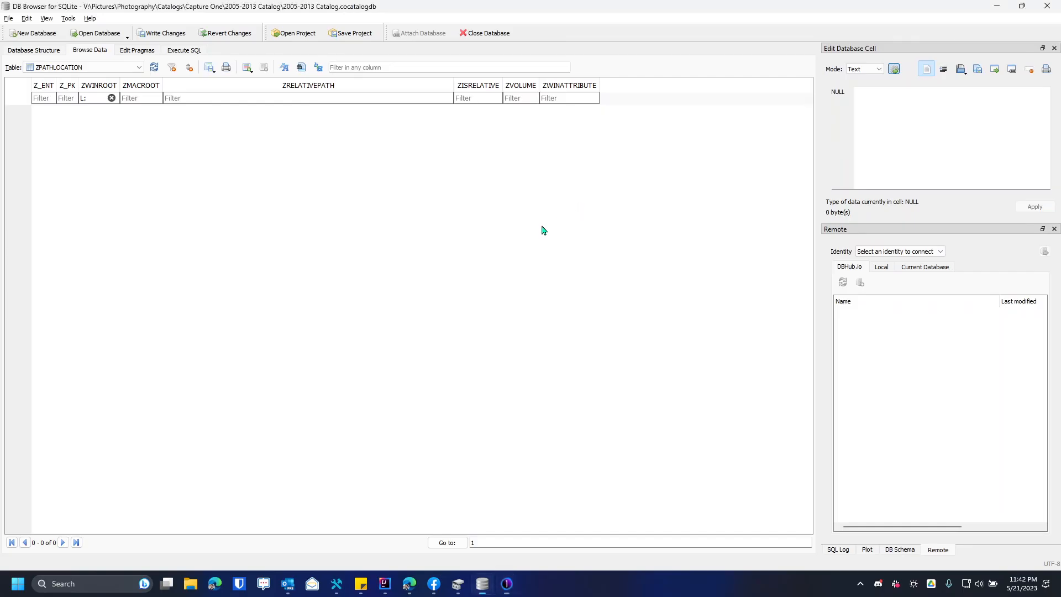
{"action": "left_click", "coordinate": [164, 37]}
- Close Capture One without backing up the 2005-2013 Catalog and start Capture One 23 again
{"action": "key", "text": "alt+Tab"}
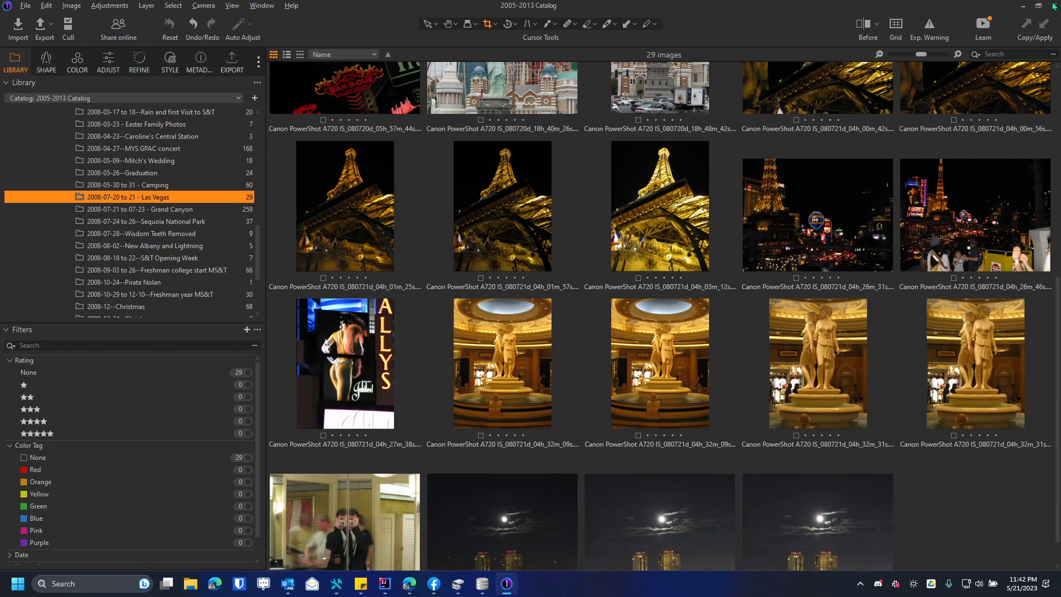
{"action": "left_click", "coordinate": [1053, 5]}
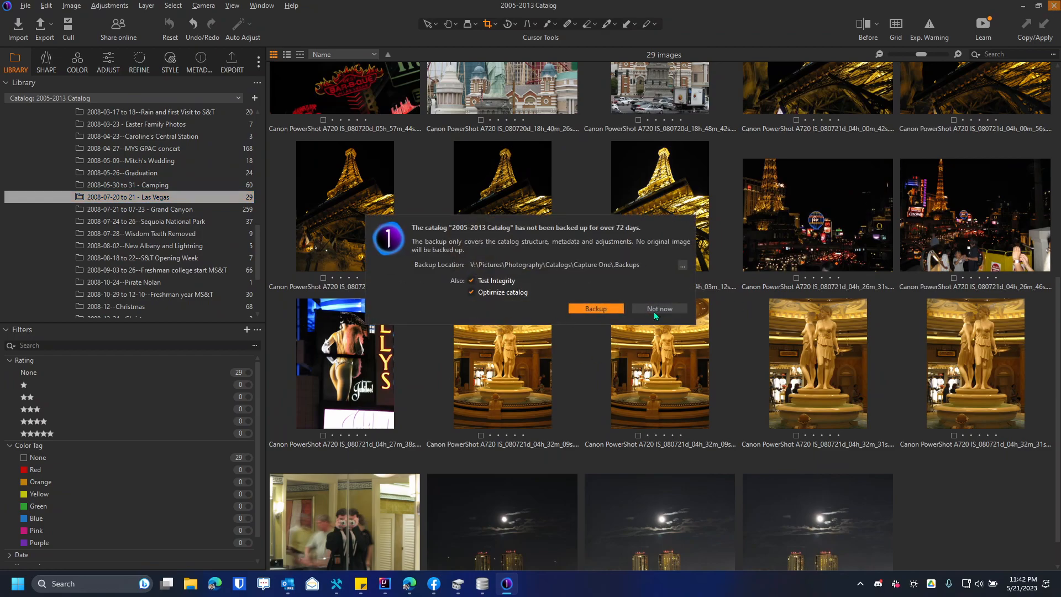
{"action": "left_click", "coordinate": [654, 314]}
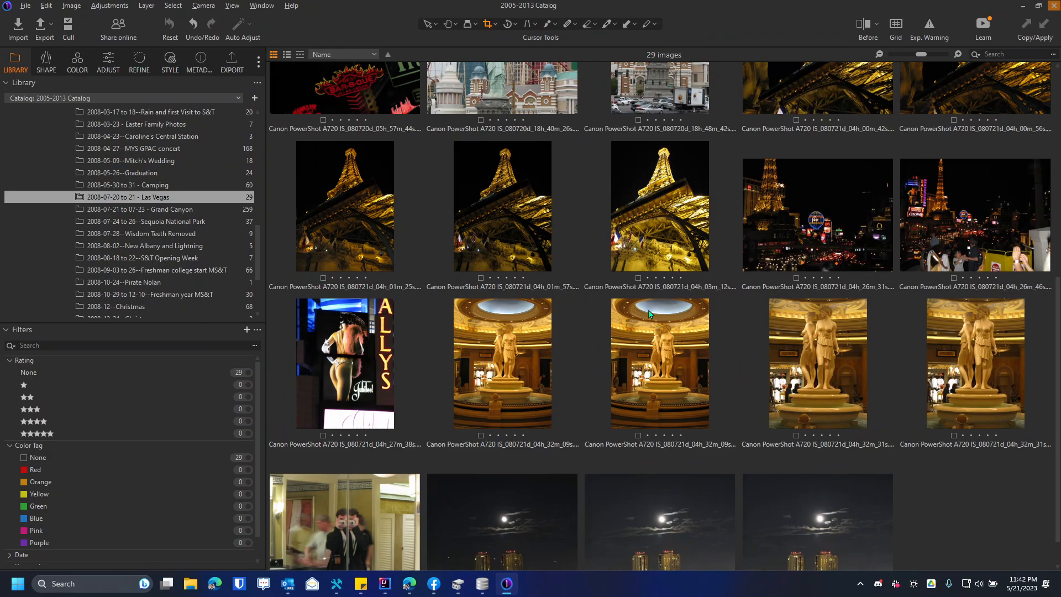
{"action": "key", "text": "super"}
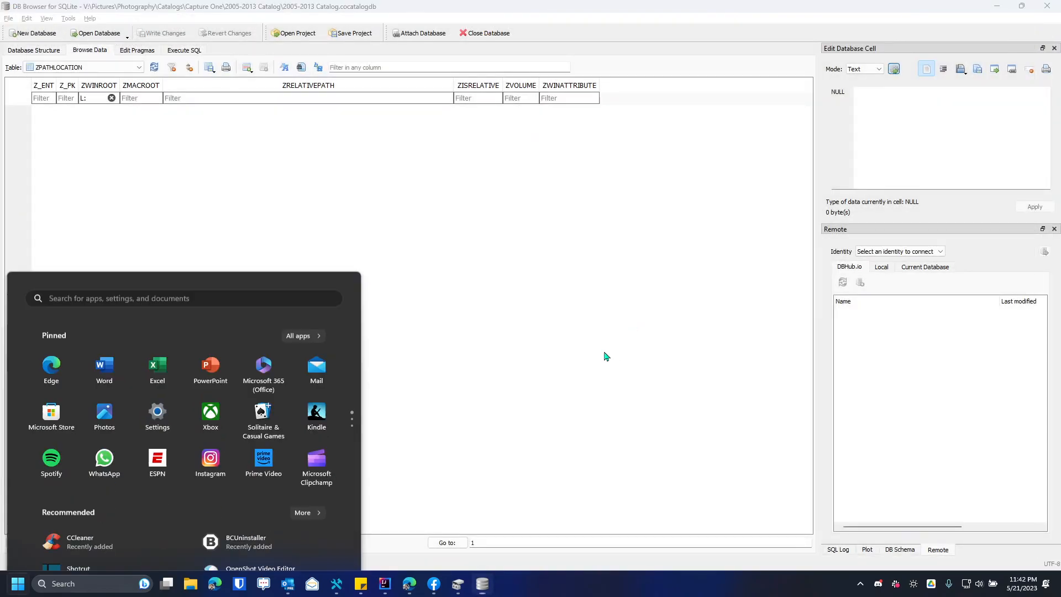
{"action": "type", "text": "capture"}
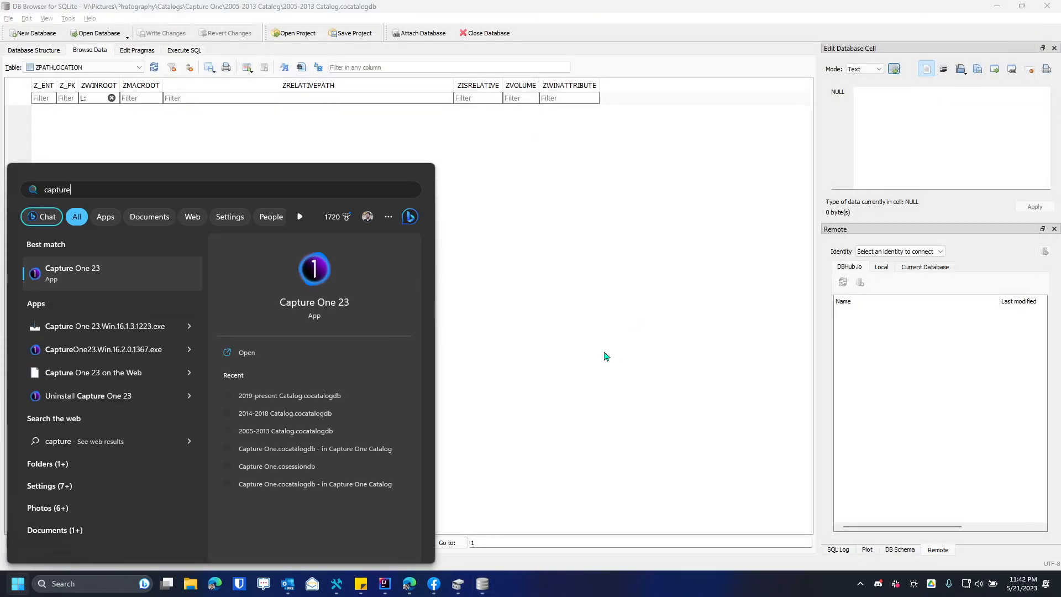
{"action": "key", "text": "Return"}
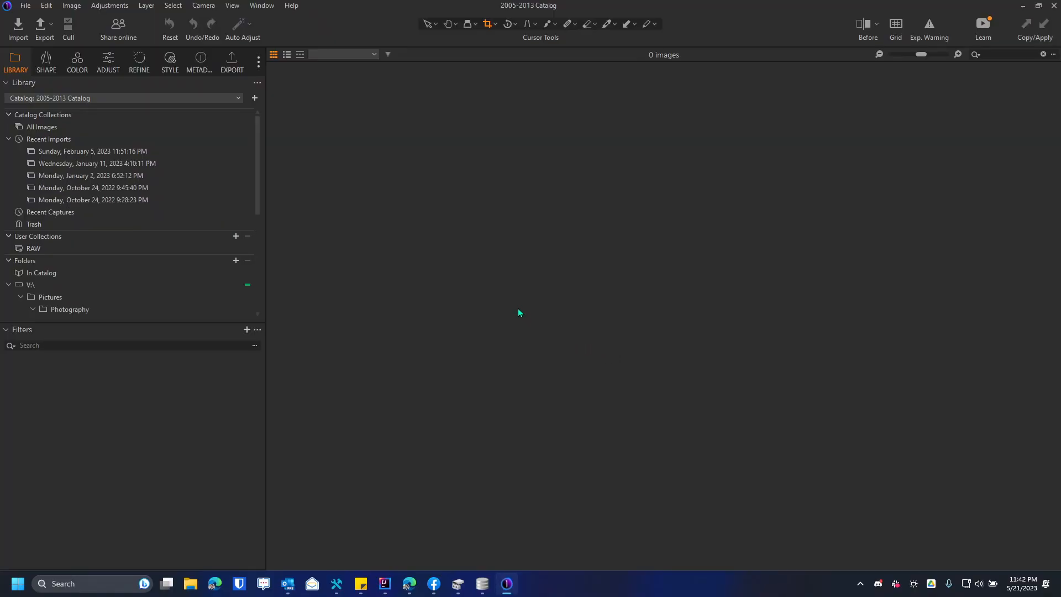
- Examine the V:\ folder tree and the In Catalog folder in the reopened catalog for leftover old-drive folders
{"action": "left_click", "coordinate": [37, 285]}
{"action": "scroll", "coordinate": [91, 256], "scroll_direction": "up", "scroll_amount": 5}
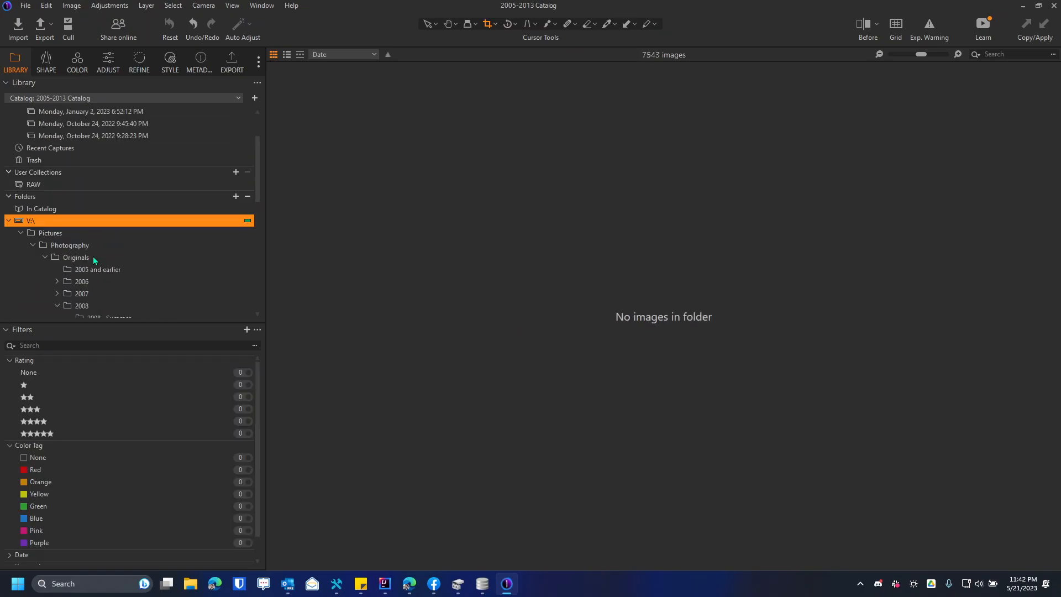
{"action": "scroll", "coordinate": [89, 256], "scroll_direction": "down", "scroll_amount": 15}
{"action": "scroll", "coordinate": [102, 223], "scroll_direction": "up", "scroll_amount": 5}
{"action": "scroll", "coordinate": [106, 230], "scroll_direction": "up", "scroll_amount": 3}
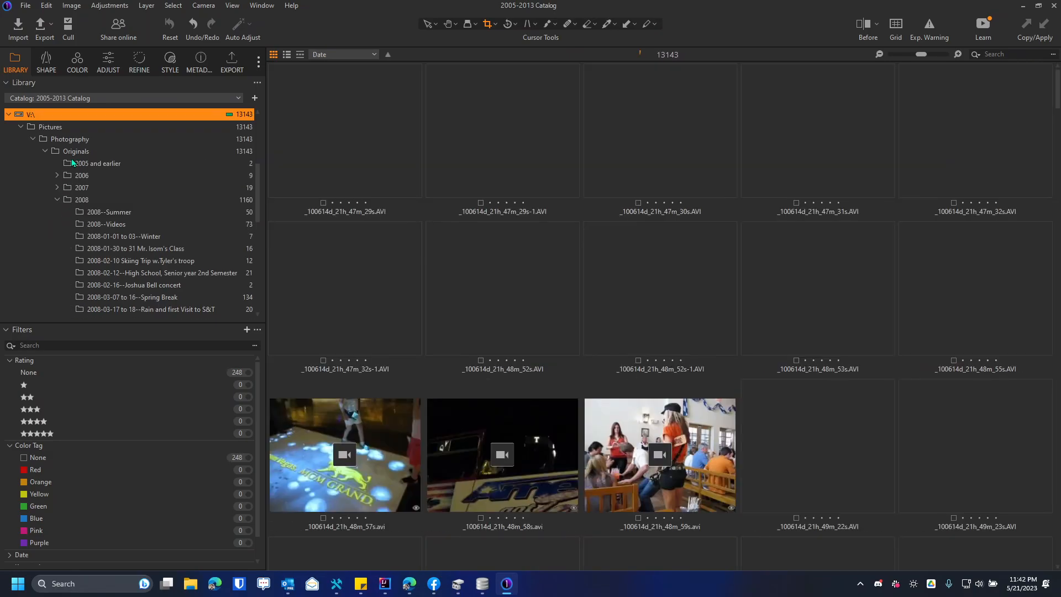
{"action": "scroll", "coordinate": [72, 158], "scroll_direction": "up", "scroll_amount": 2}
{"action": "left_click", "coordinate": [69, 183]}
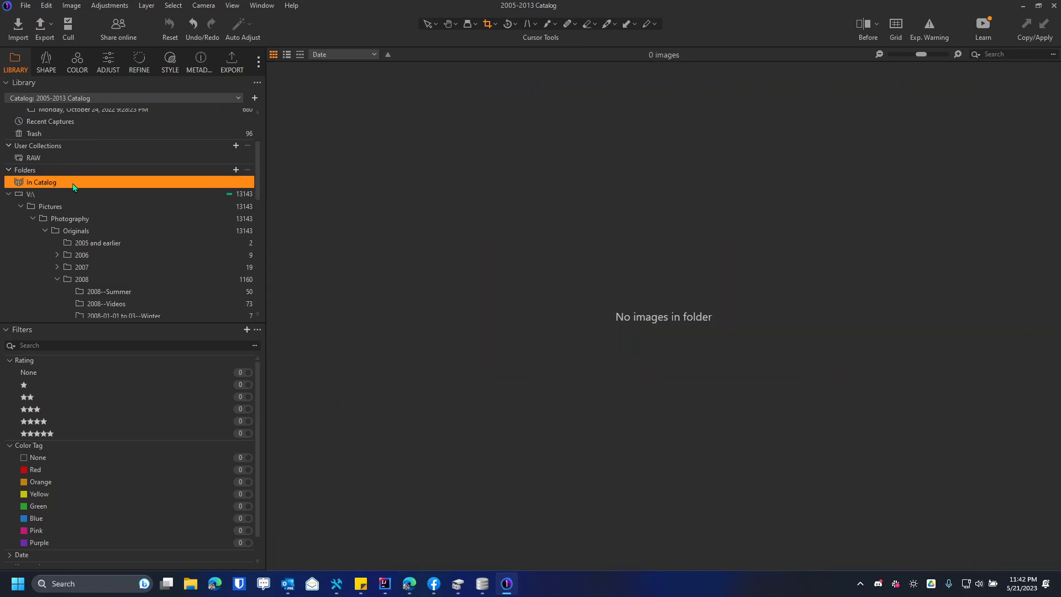
{"action": "scroll", "coordinate": [138, 247], "scroll_direction": "up", "scroll_amount": 4}
{"action": "scroll", "coordinate": [138, 247], "scroll_direction": "down", "scroll_amount": 12}
{"action": "scroll", "coordinate": [134, 254], "scroll_direction": "up", "scroll_amount": 12}
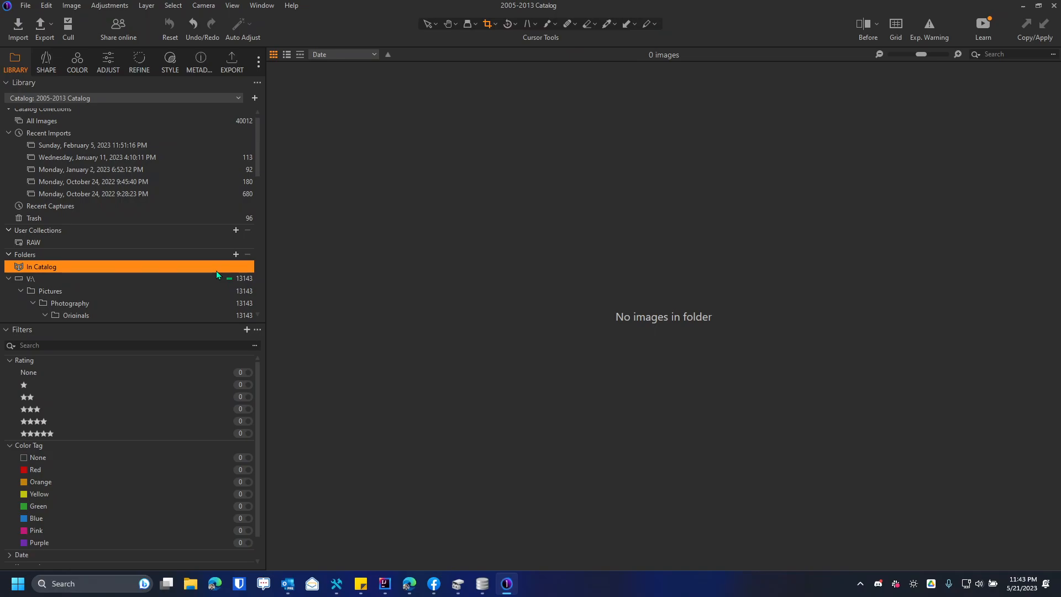
- Switch to DB Browser, clear the ZWINROOT filter to review the remaining ZPATHLOCATION rows, and return to Capture One
{"action": "mouse_move", "coordinate": [482, 589]}
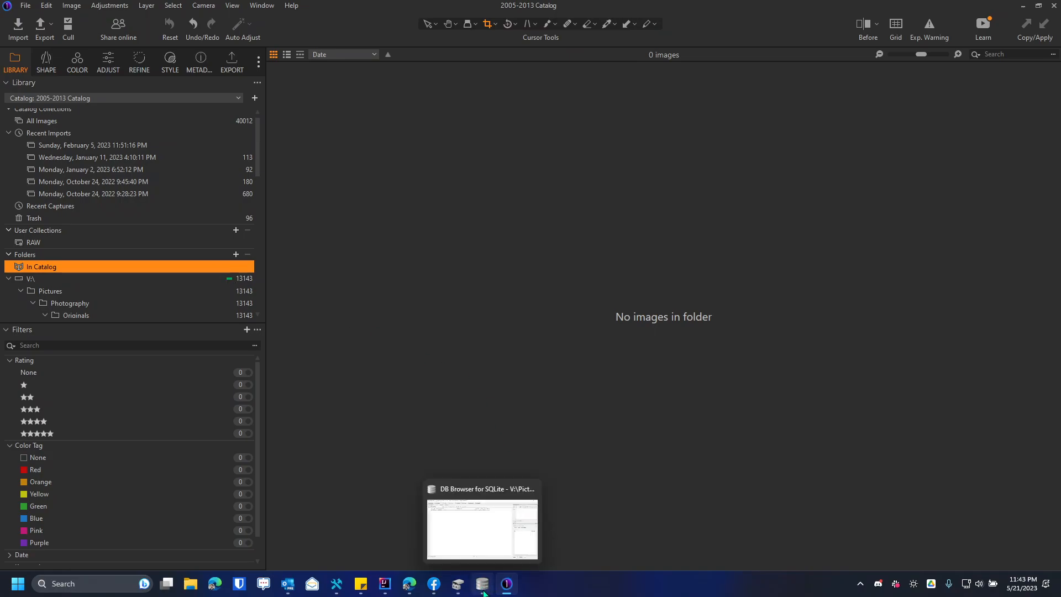
{"action": "left_click", "coordinate": [483, 586]}
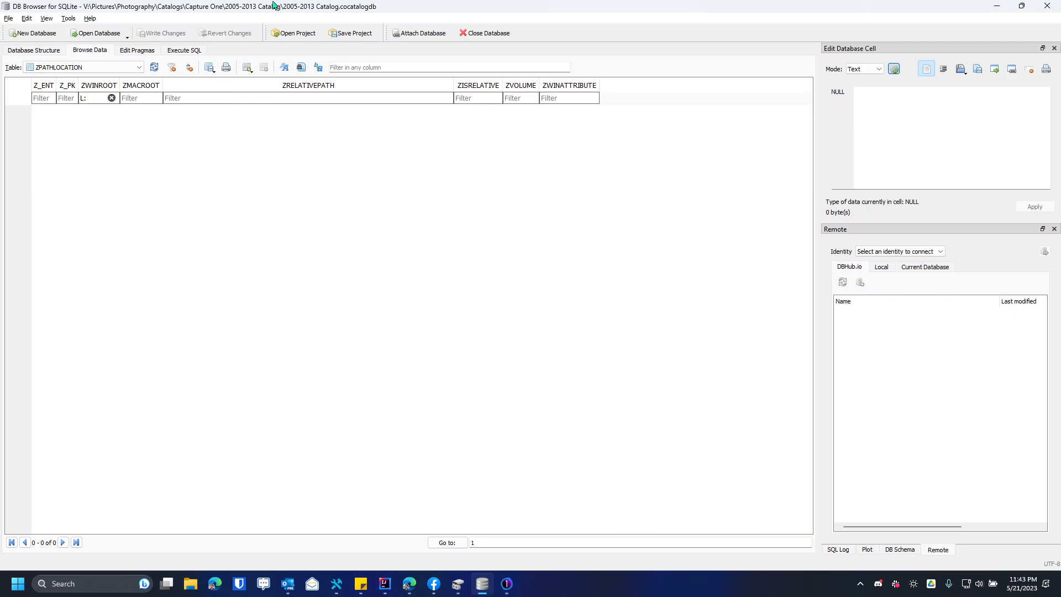
{"action": "left_click", "coordinate": [111, 98]}
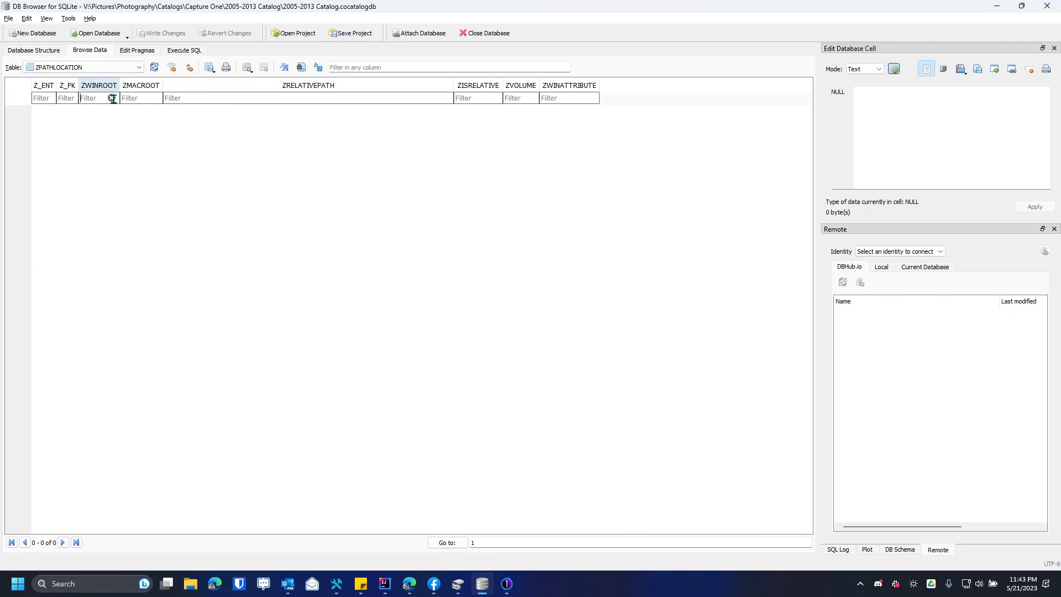
{"action": "left_click", "coordinate": [146, 170]}
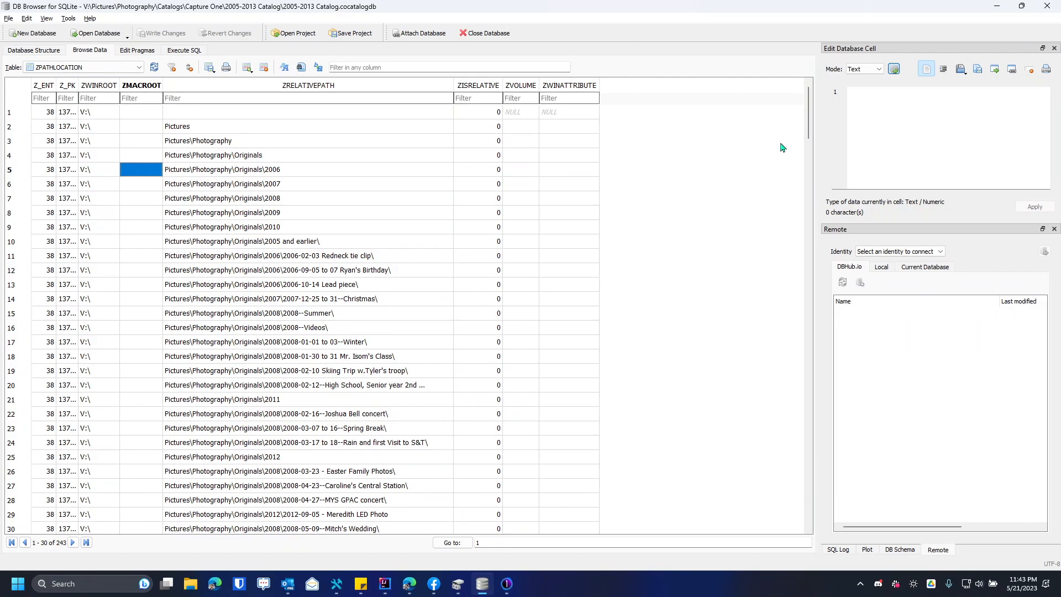
{"action": "left_click_drag", "start_coordinate": [808, 110], "coordinate": [768, 88]}
{"action": "left_click", "coordinate": [213, 170]}
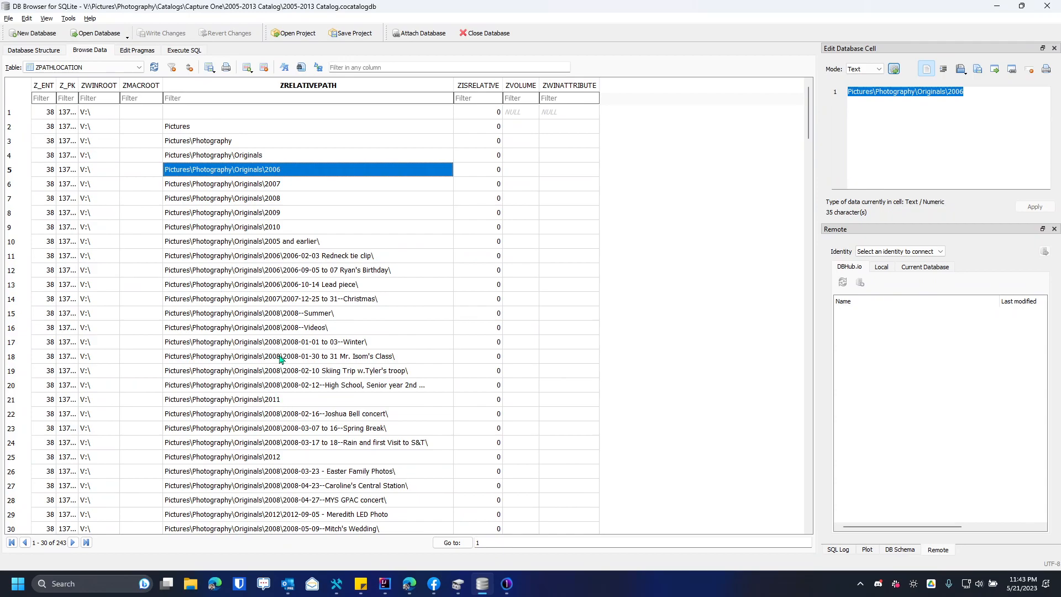
{"action": "key", "text": "alt+Tab"}
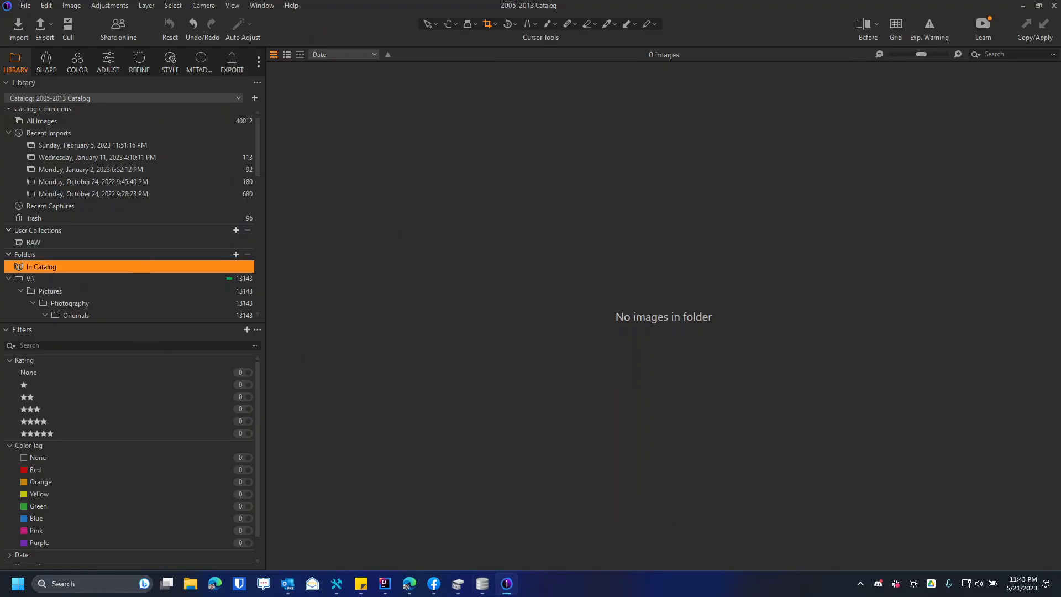